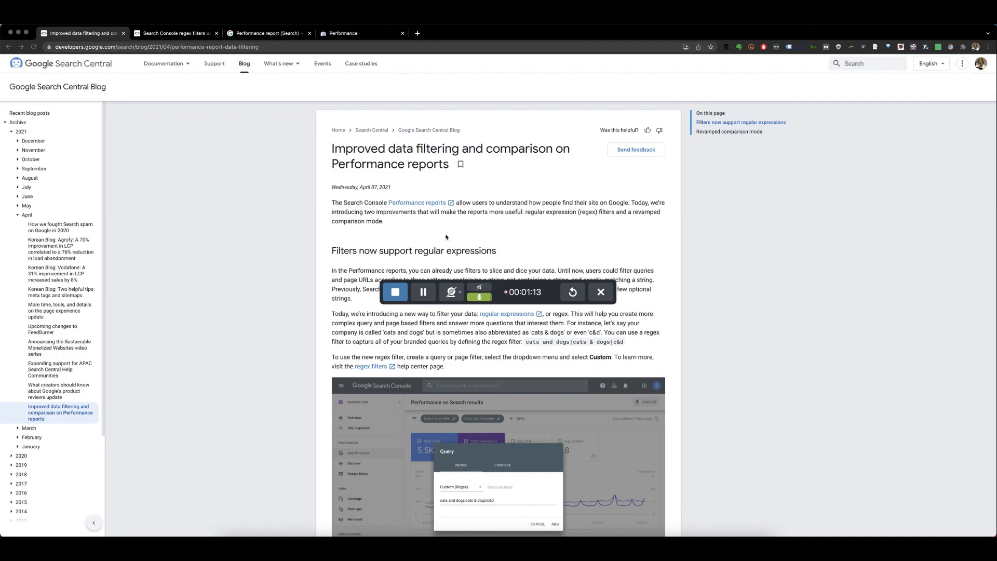
Review the blog post on the regex filters update and the regular expression filter section of the Performance report help page
{"action": "left_click", "coordinate": [175, 34]}
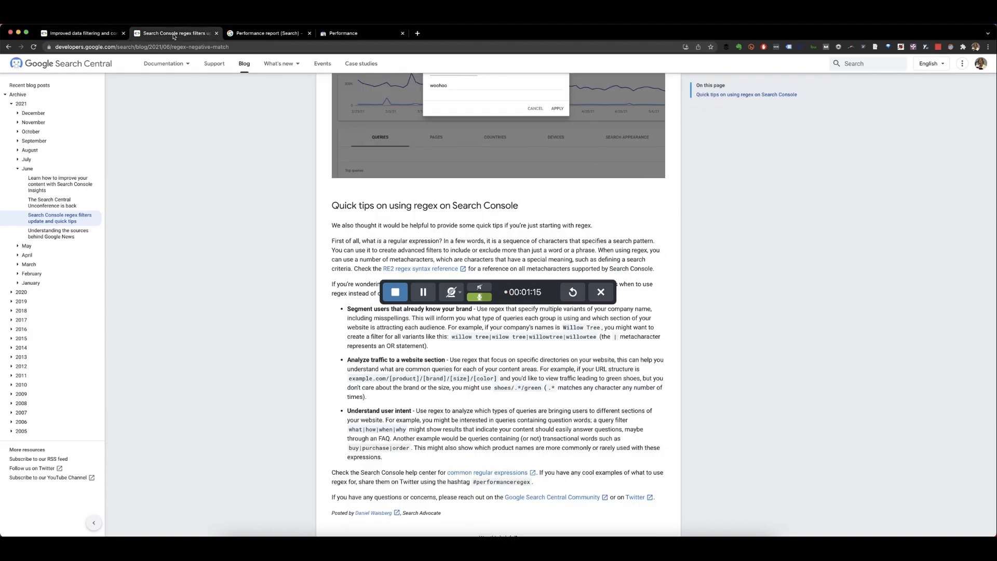
{"action": "scroll", "coordinate": [294, 210], "scroll_direction": "up", "scroll_amount": 10}
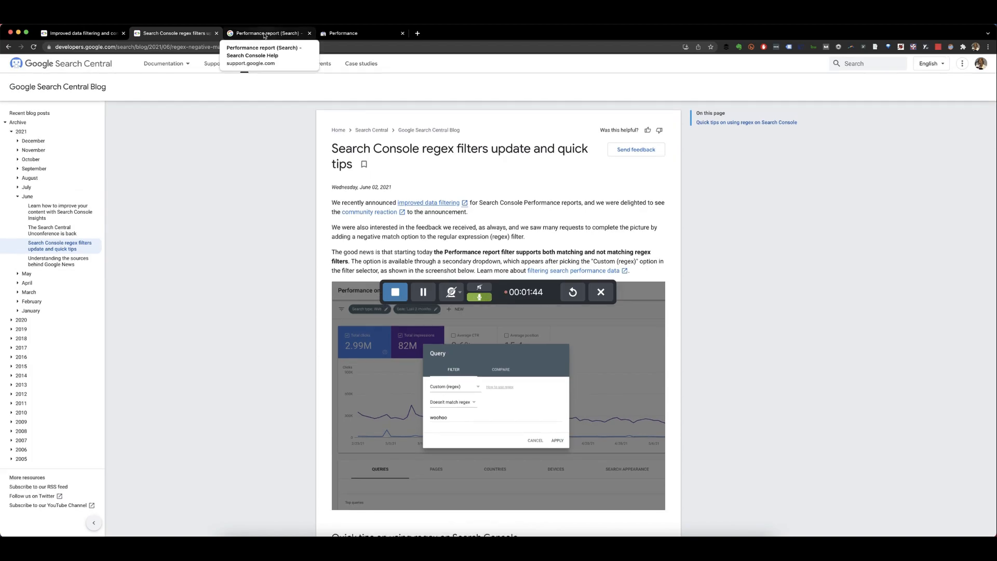
{"action": "left_click", "coordinate": [264, 33]}
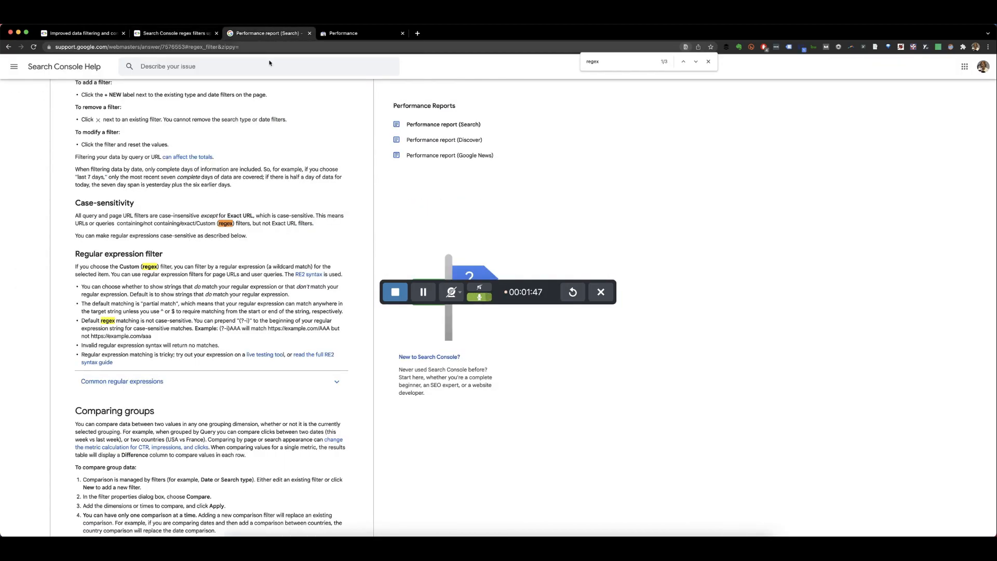
{"action": "scroll", "coordinate": [265, 132], "scroll_direction": "up", "scroll_amount": 5}
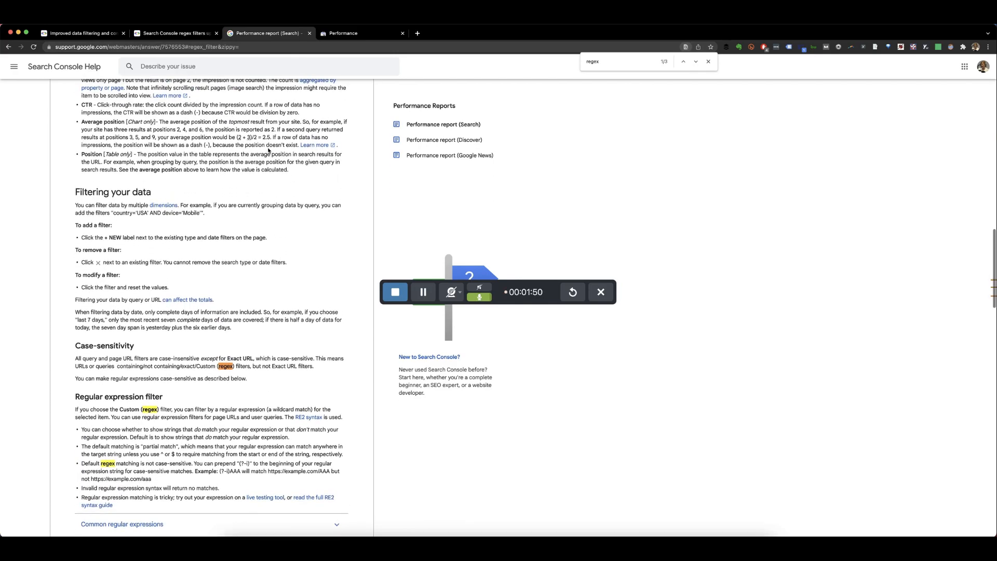
{"action": "scroll", "coordinate": [268, 151], "scroll_direction": "up", "scroll_amount": 4}
{"action": "scroll", "coordinate": [268, 151], "scroll_direction": "down", "scroll_amount": 7}
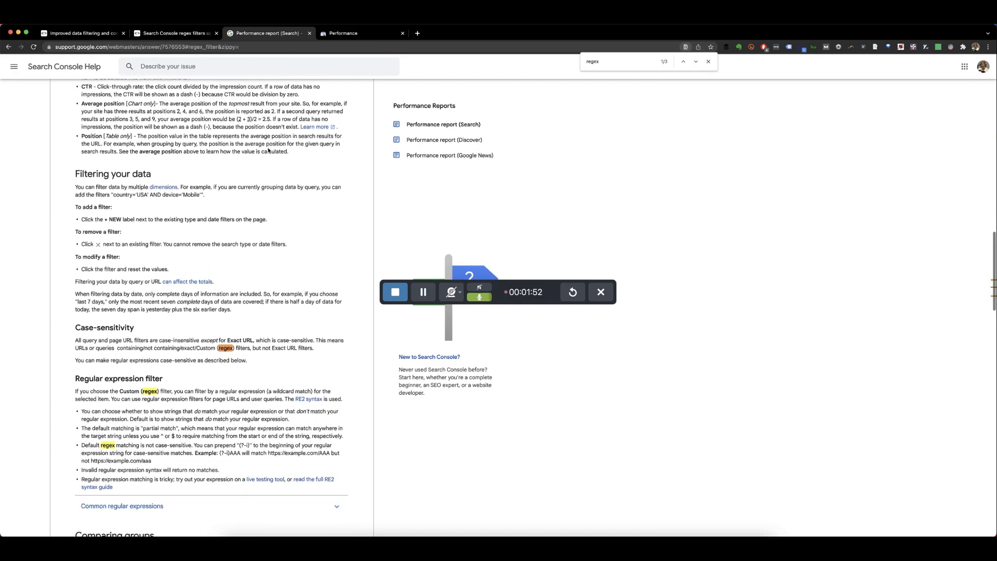
{"action": "scroll", "coordinate": [269, 150], "scroll_direction": "down", "scroll_amount": 1}
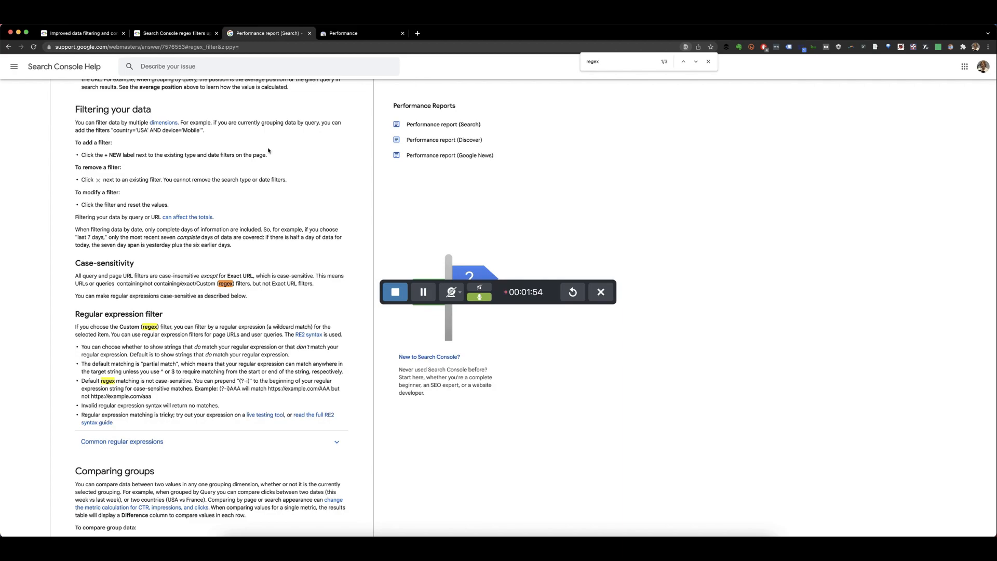
{"action": "scroll", "coordinate": [268, 151], "scroll_direction": "down", "scroll_amount": 3}
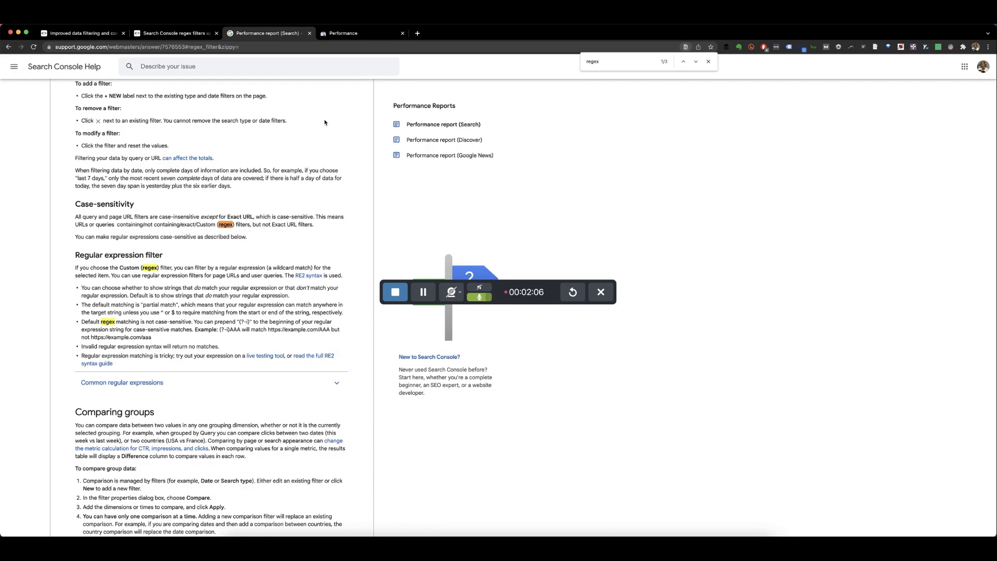
Open the site's Performance report and review its chart and top queries table
{"action": "left_click", "coordinate": [360, 36]}
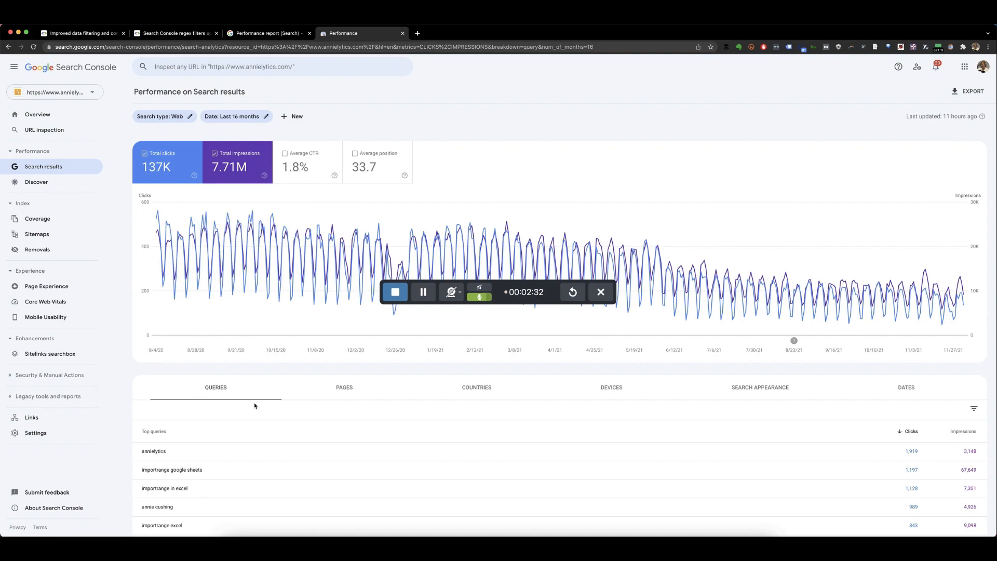
{"action": "scroll", "coordinate": [253, 406], "scroll_direction": "down", "scroll_amount": 1}
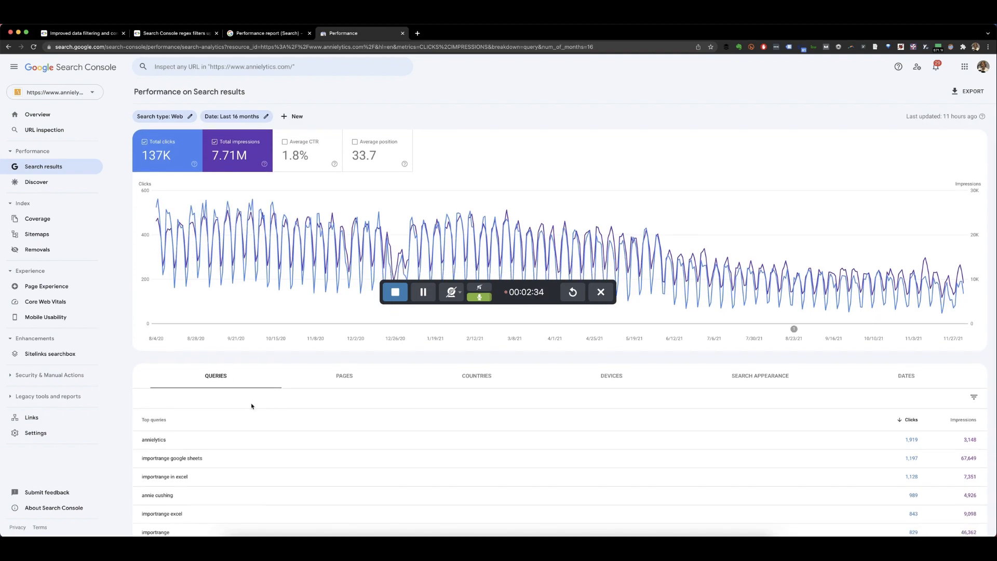
{"action": "scroll", "coordinate": [252, 407], "scroll_direction": "down", "scroll_amount": 5}
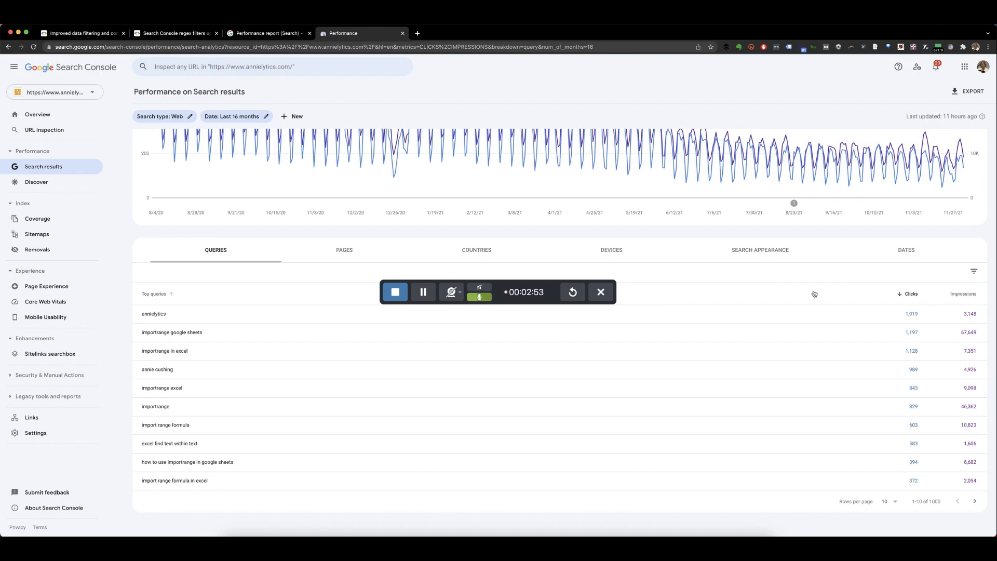
{"action": "scroll", "coordinate": [814, 292], "scroll_direction": "up", "scroll_amount": 3}
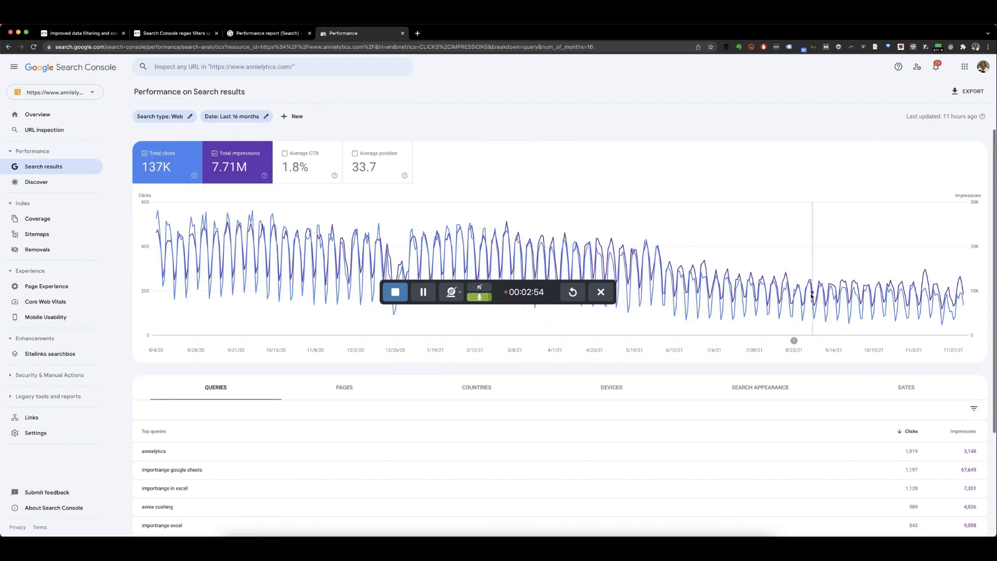
Display Average CTR and Average position in the chart and query table, and hide both metrics again
{"action": "left_click", "coordinate": [295, 161]}
{"action": "left_click", "coordinate": [367, 163]}
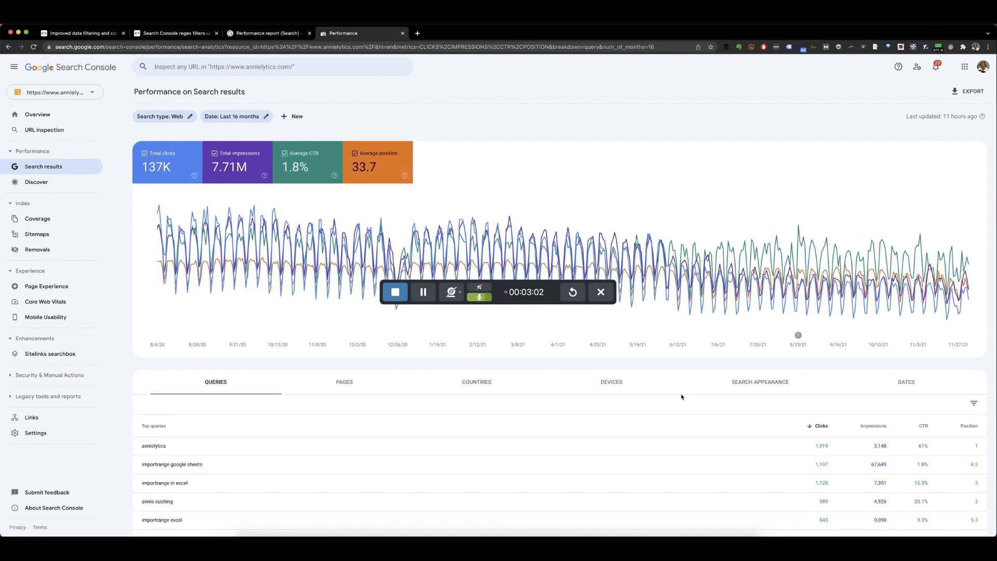
{"action": "scroll", "coordinate": [682, 397], "scroll_direction": "down", "scroll_amount": 3}
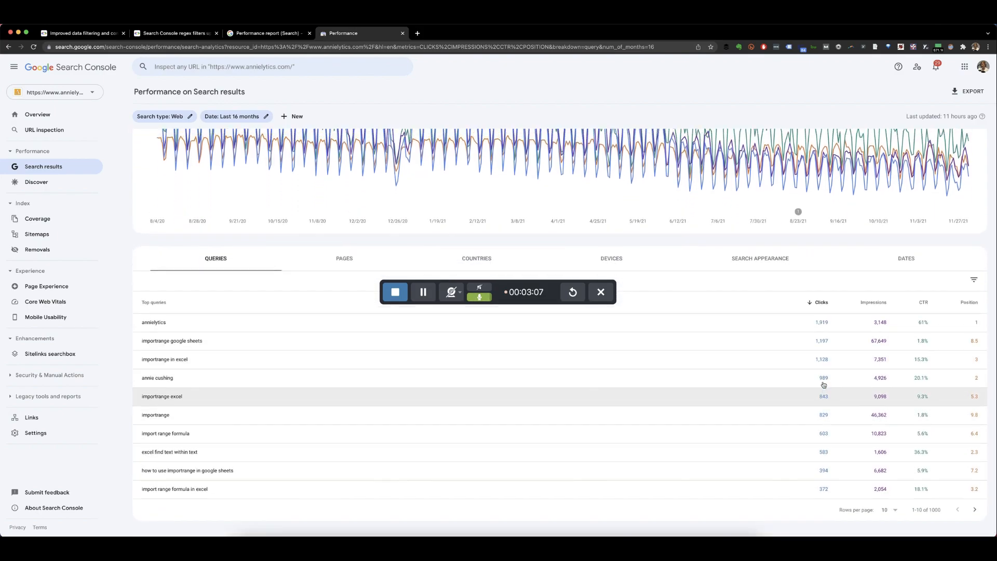
{"action": "scroll", "coordinate": [824, 385], "scroll_direction": "up", "scroll_amount": 3}
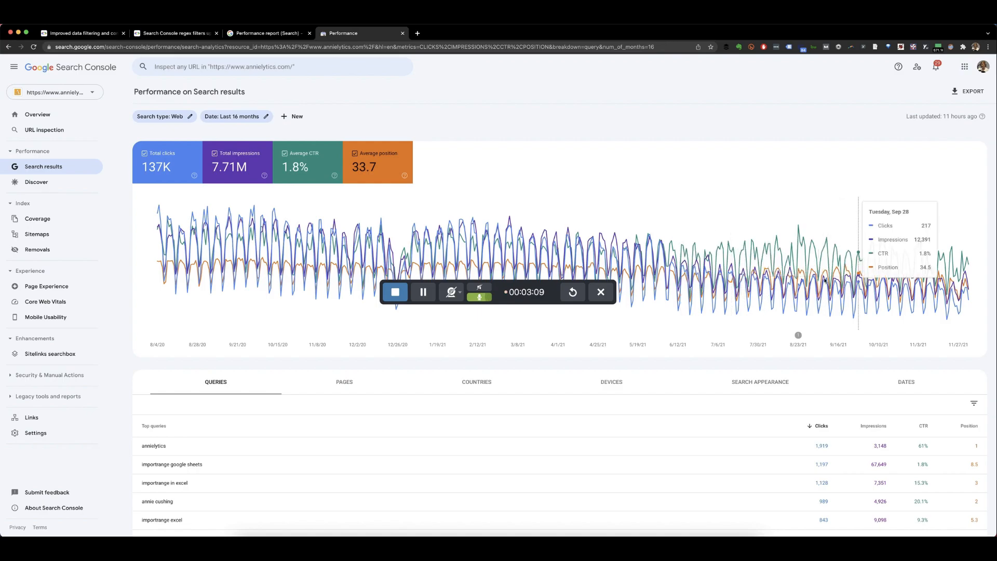
{"action": "left_click", "coordinate": [318, 158]}
{"action": "left_click", "coordinate": [386, 162]}
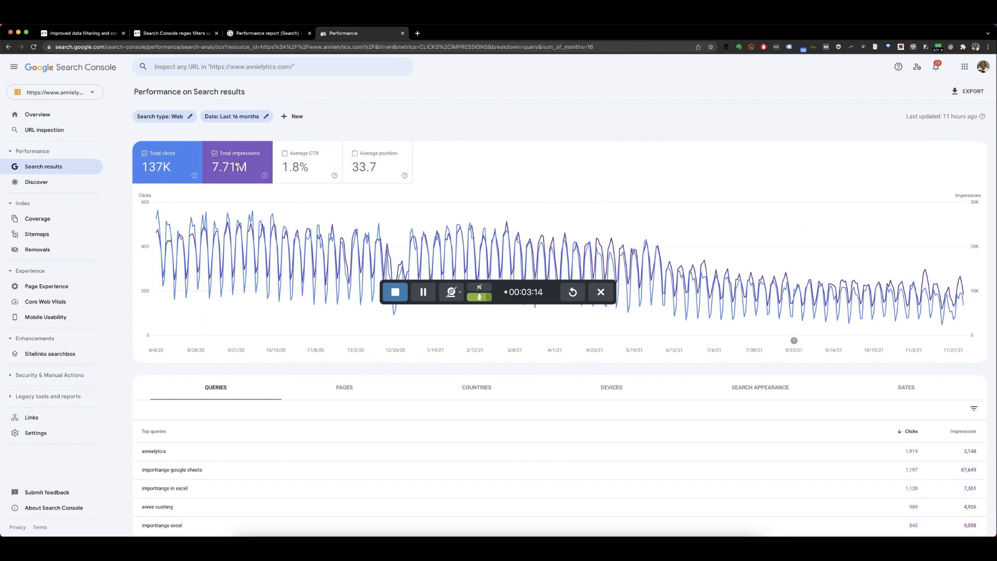
Try showing Total impressions alone and with Average position, and restore the Total clicks and Total impressions view
{"action": "left_click", "coordinate": [236, 164]}
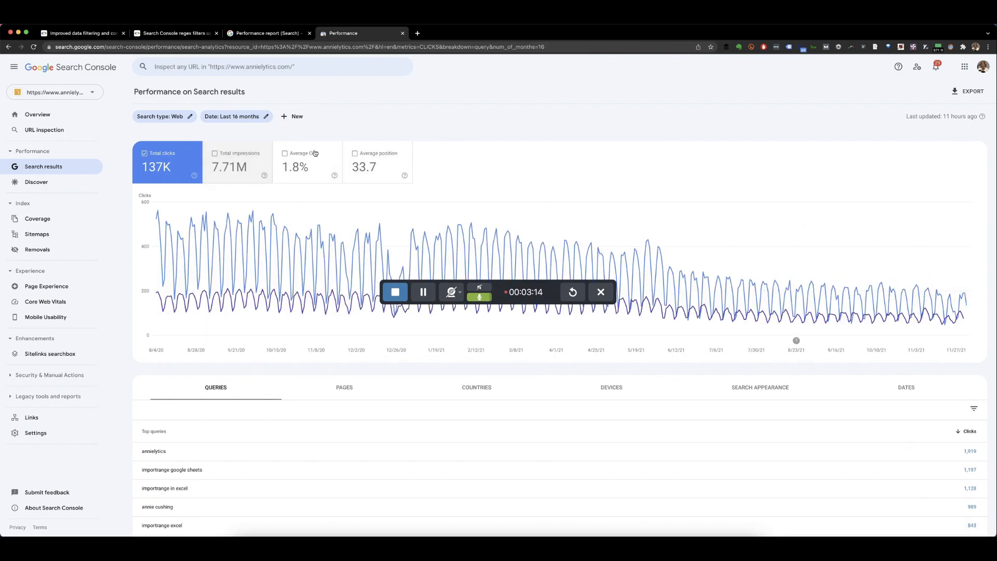
{"action": "left_click", "coordinate": [231, 164]}
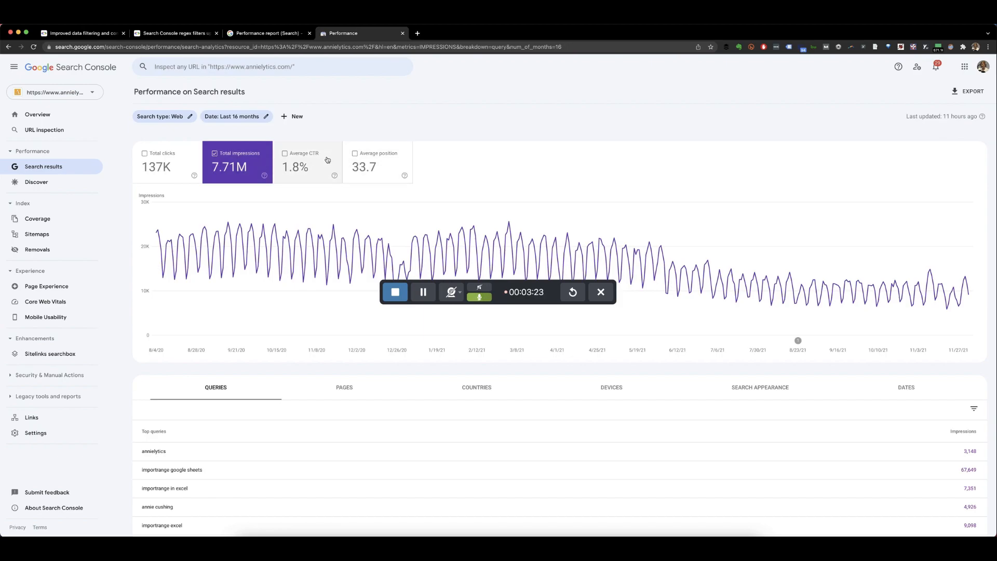
{"action": "left_click", "coordinate": [368, 159]}
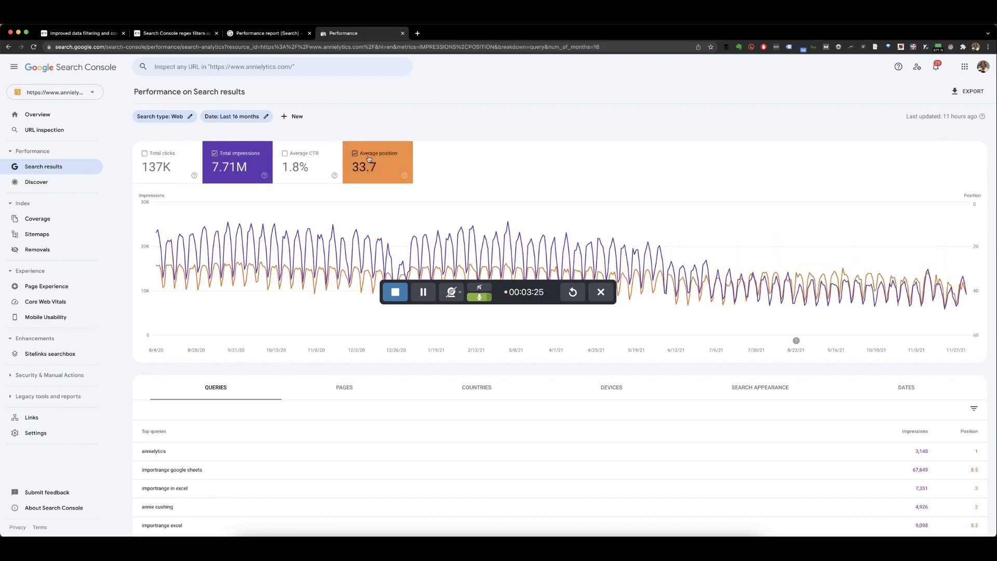
{"action": "left_click", "coordinate": [387, 164]}
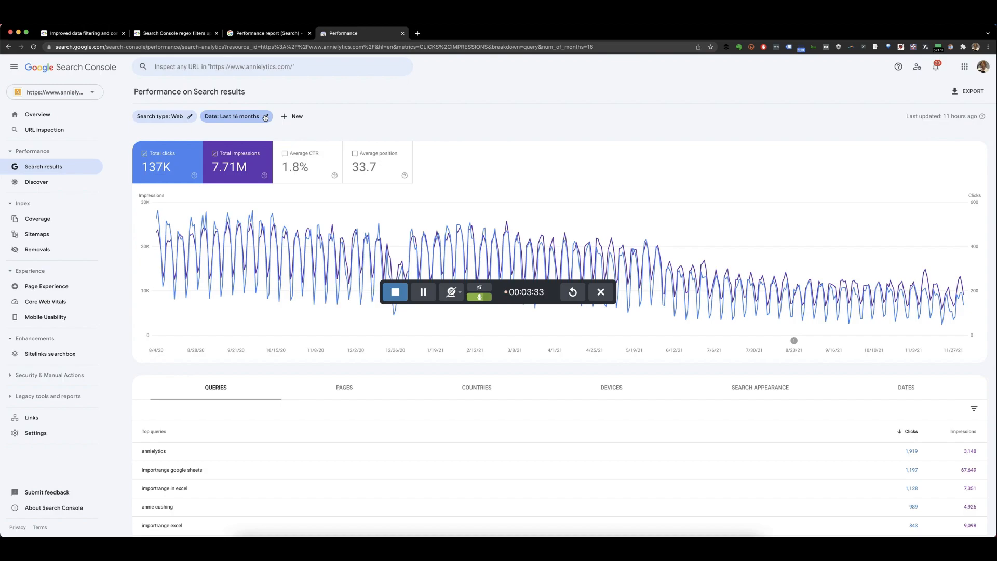
Inspect the available date range options for the report and leave without applying a change
{"action": "left_click", "coordinate": [265, 118]}
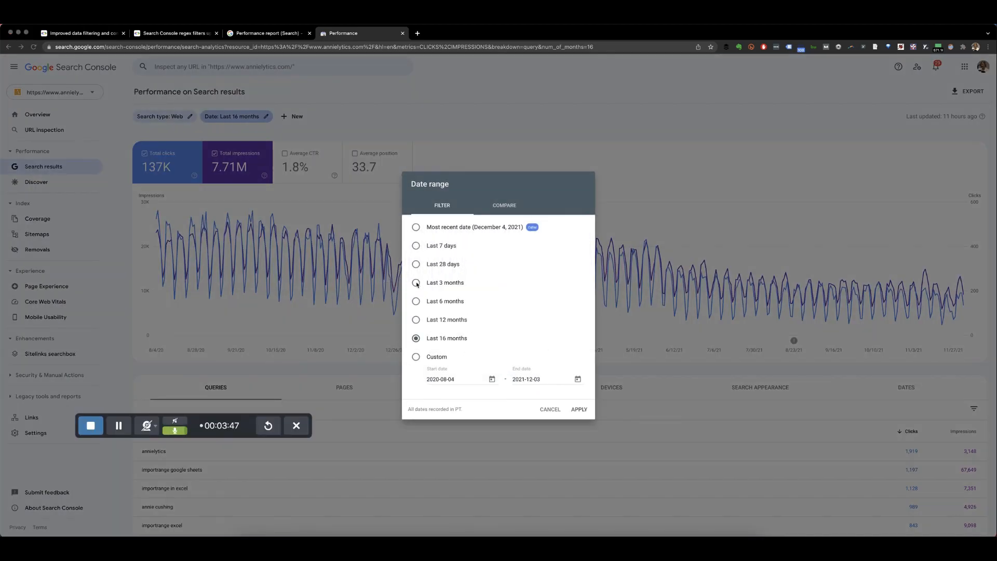
{"action": "left_click", "coordinate": [543, 409]}
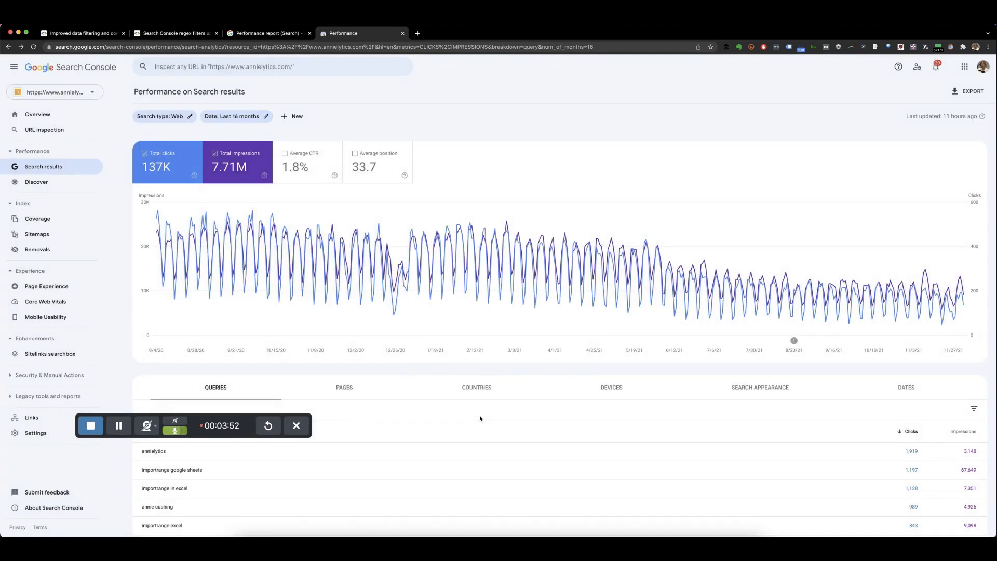
Look through the report's queries, pages and countries breakdowns, and return to the queries table
{"action": "scroll", "coordinate": [479, 419], "scroll_direction": "down", "scroll_amount": 5}
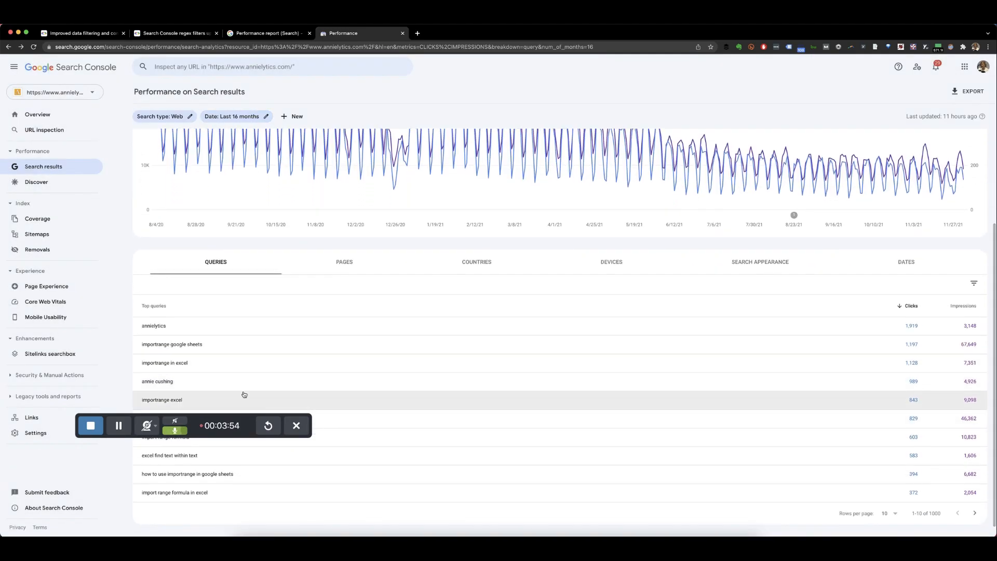
{"action": "left_click_drag", "start_coordinate": [219, 418], "coordinate": [908, 33]}
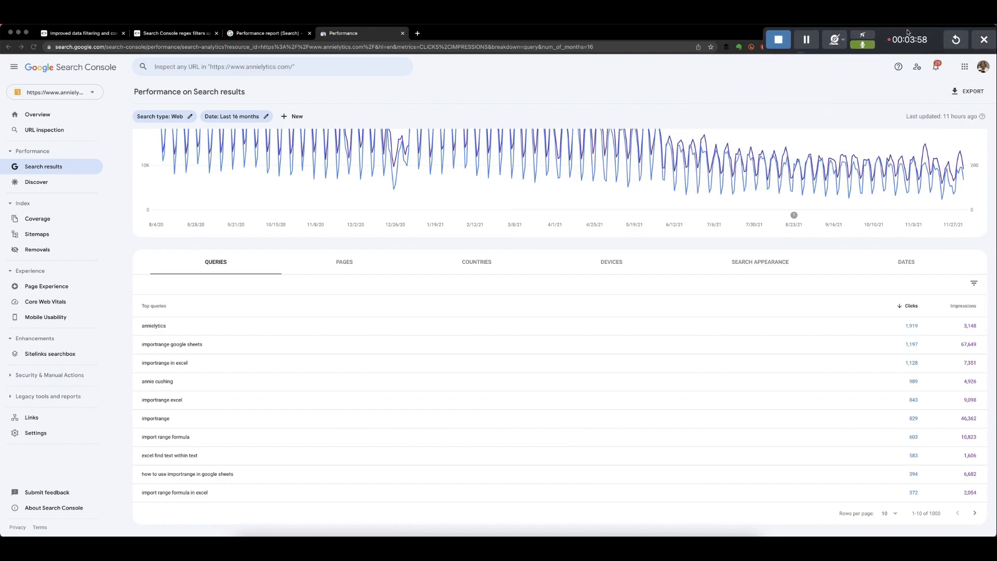
{"action": "scroll", "coordinate": [490, 263], "scroll_direction": "down", "scroll_amount": 1}
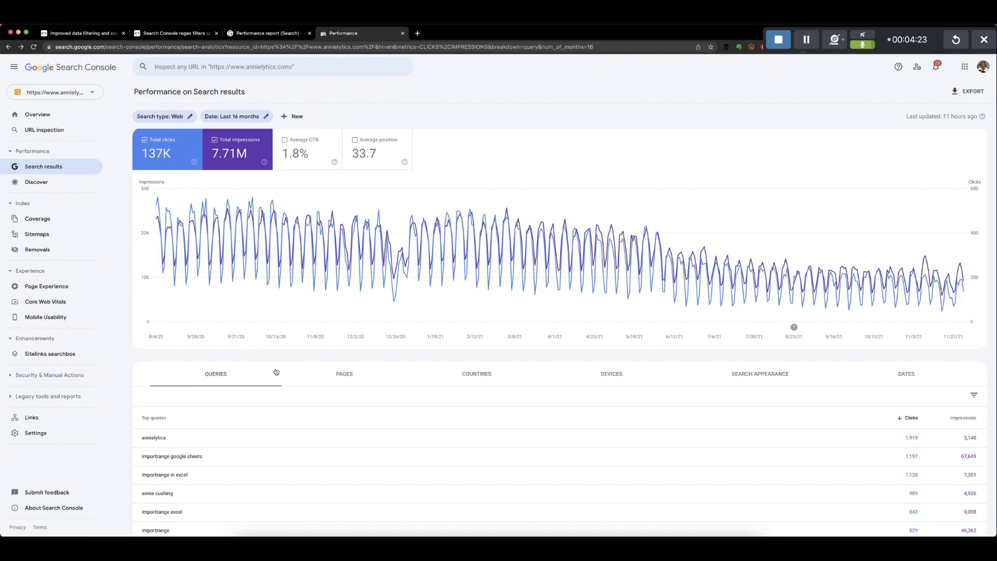
{"action": "left_click", "coordinate": [344, 375]}
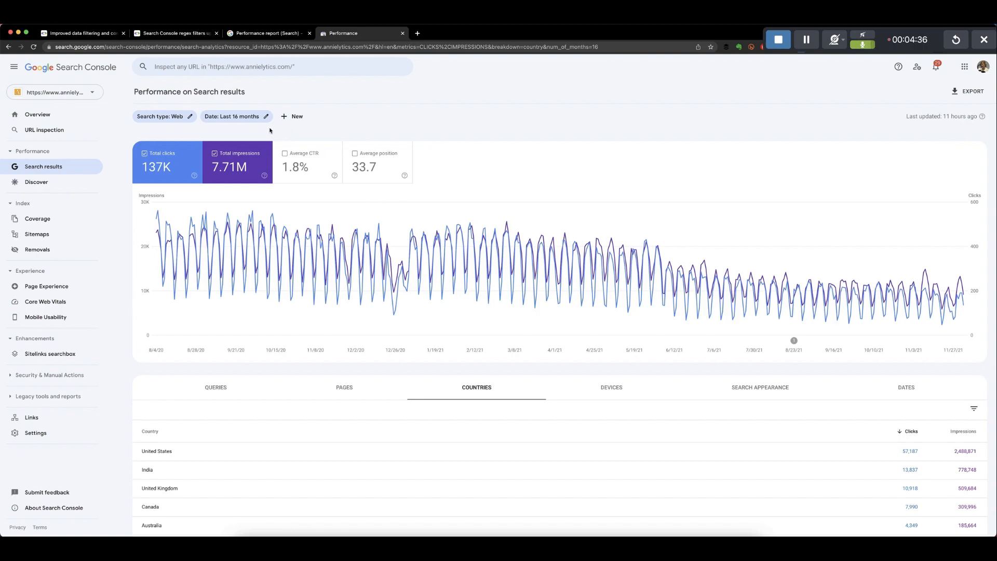
{"action": "left_click", "coordinate": [236, 388]}
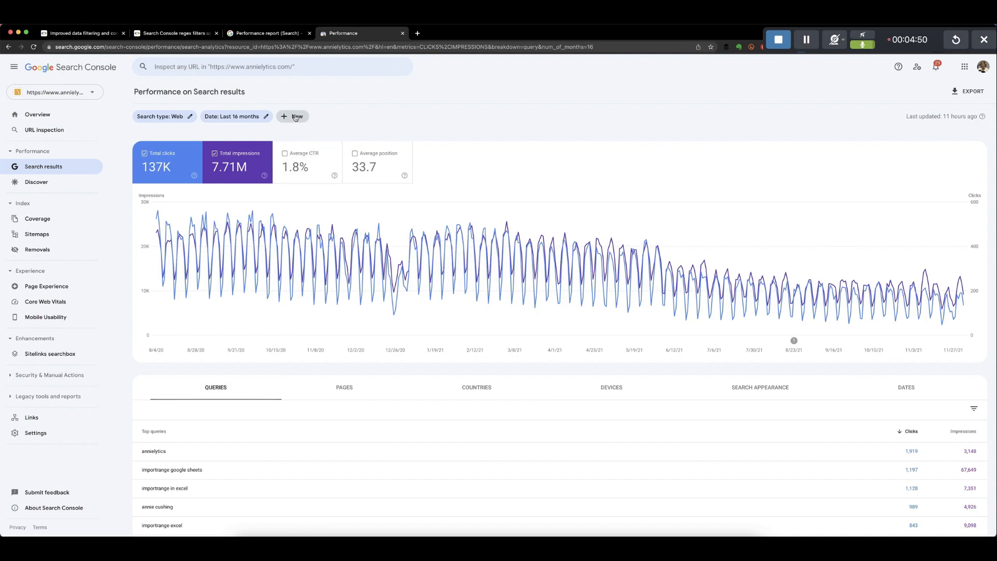
Start a new Query filter and set its type to Custom (regex)
{"action": "left_click", "coordinate": [296, 117]}
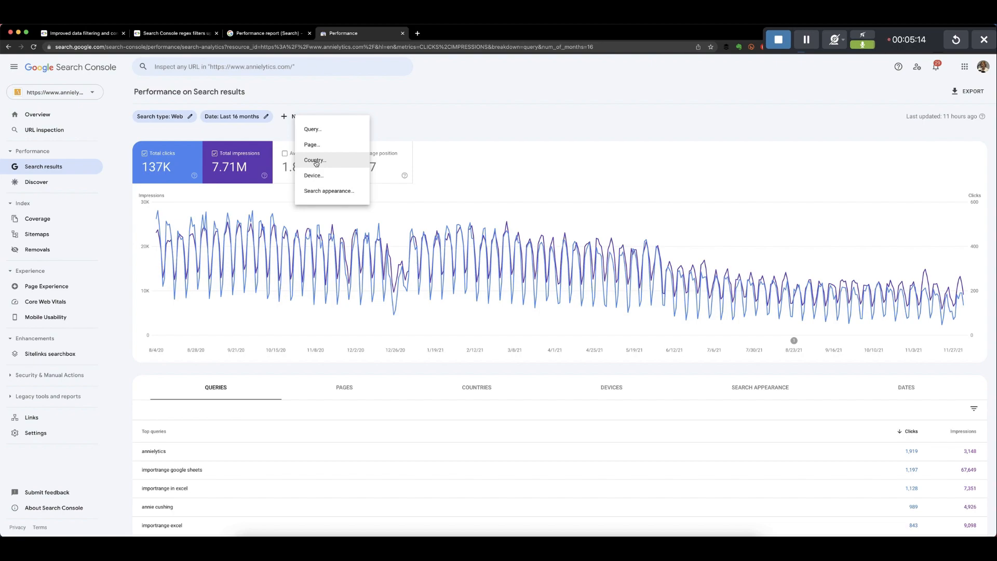
{"action": "left_click", "coordinate": [321, 133]}
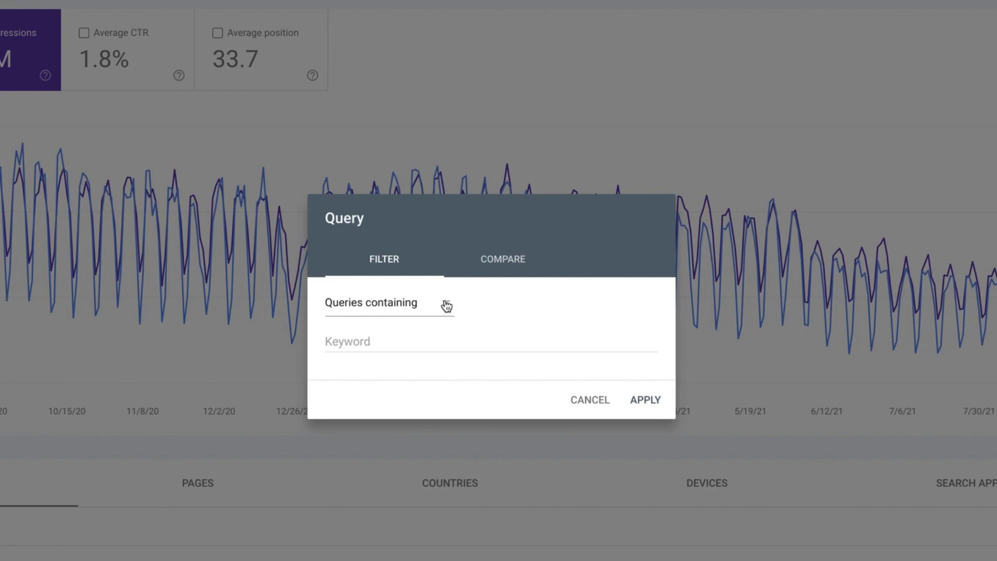
{"action": "left_click", "coordinate": [445, 304]}
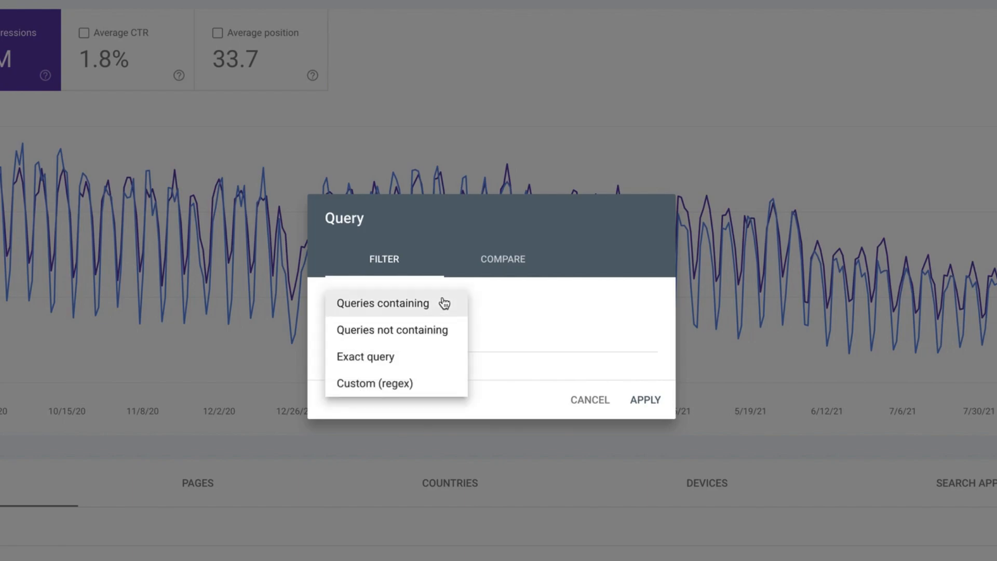
{"action": "left_click", "coordinate": [403, 385]}
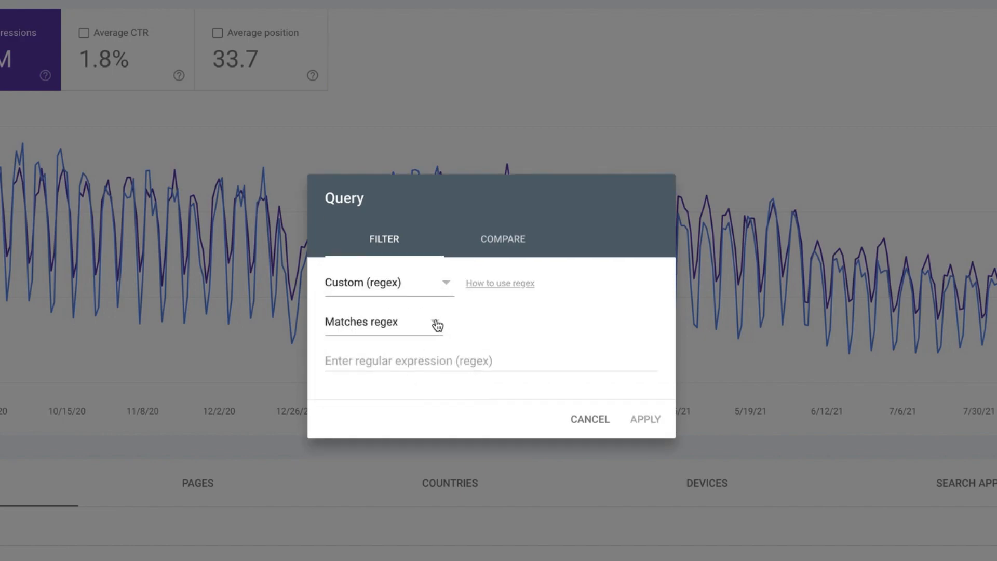
Set the query filter to Doesn't match regex with the expression annie(lytics)?
{"action": "left_click", "coordinate": [437, 323]}
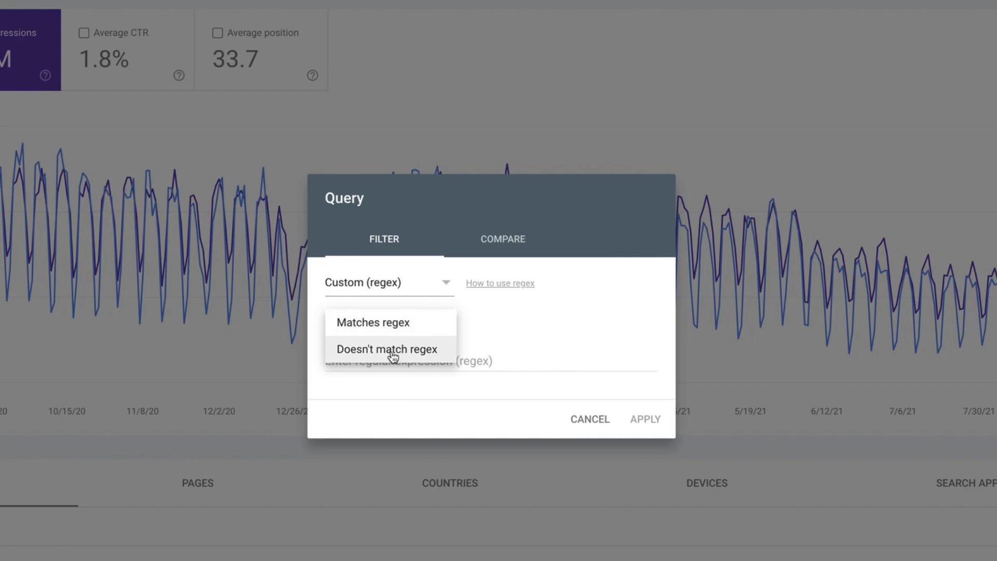
{"action": "left_click", "coordinate": [484, 312]}
{"action": "left_click", "coordinate": [437, 364]}
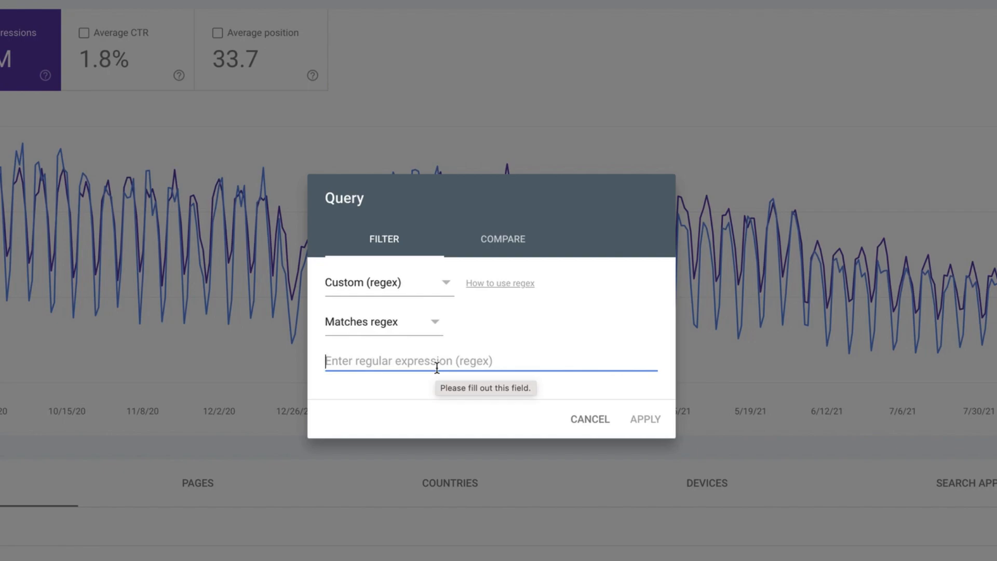
{"action": "left_click", "coordinate": [436, 322]}
{"action": "left_click", "coordinate": [414, 350]}
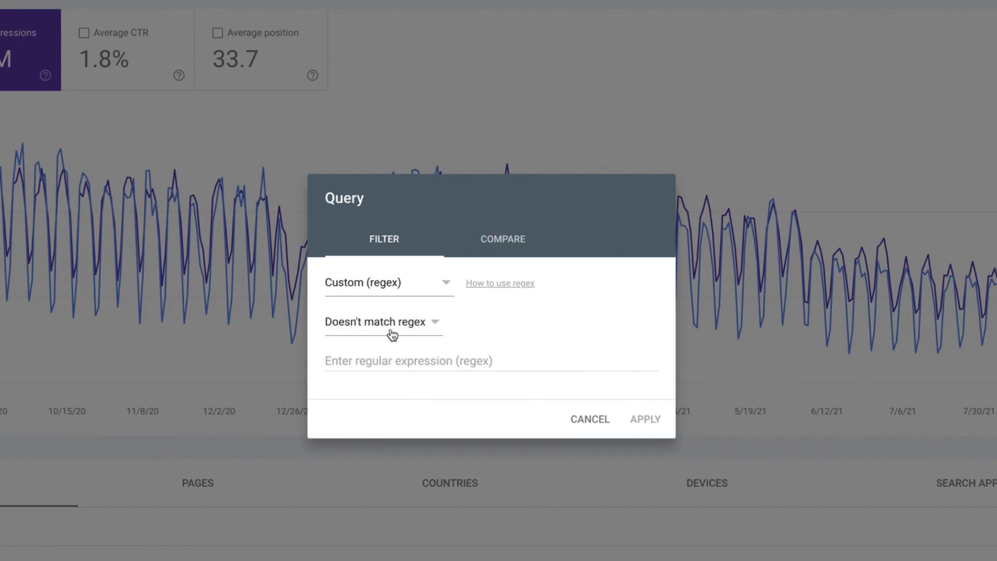
{"action": "left_click", "coordinate": [378, 360]}
{"action": "type", "text": "anni"}
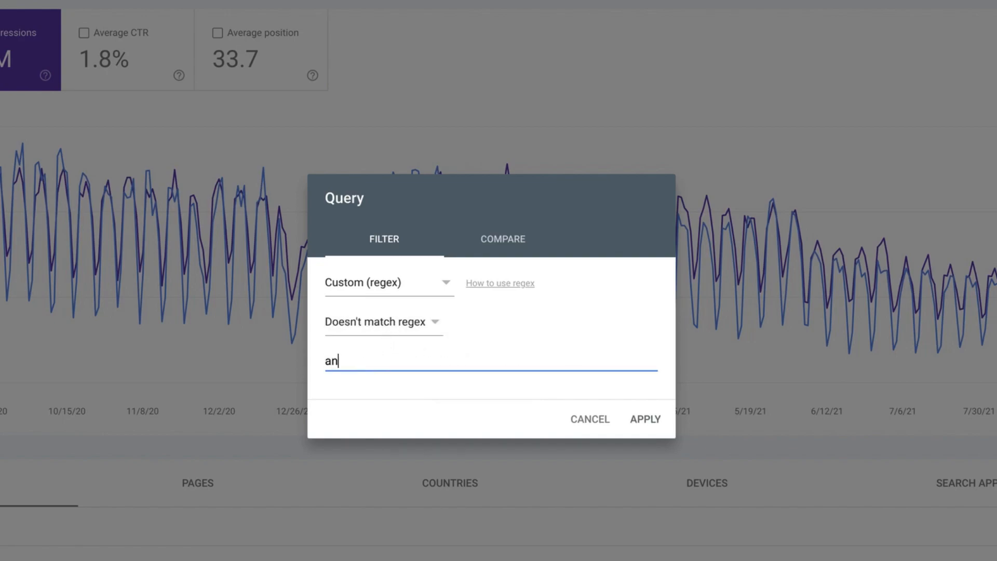
{"action": "type", "text": "e(lytics)?"}
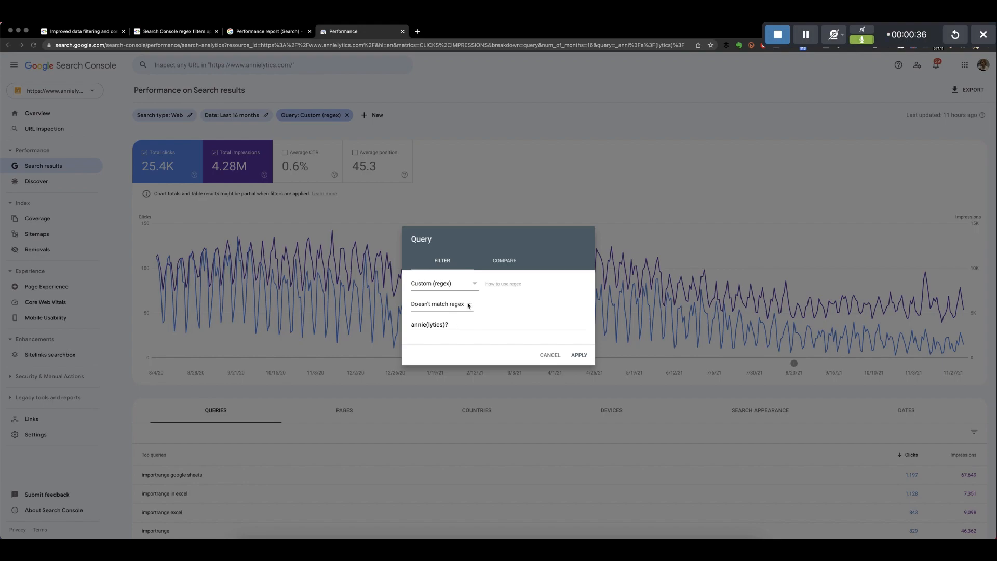
Switch the query filter to Matches regex, keeping the expression annie(lytics)?, and apply it
{"action": "left_click", "coordinate": [469, 305]}
{"action": "left_click", "coordinate": [451, 305]}
{"action": "left_click", "coordinate": [575, 354]}
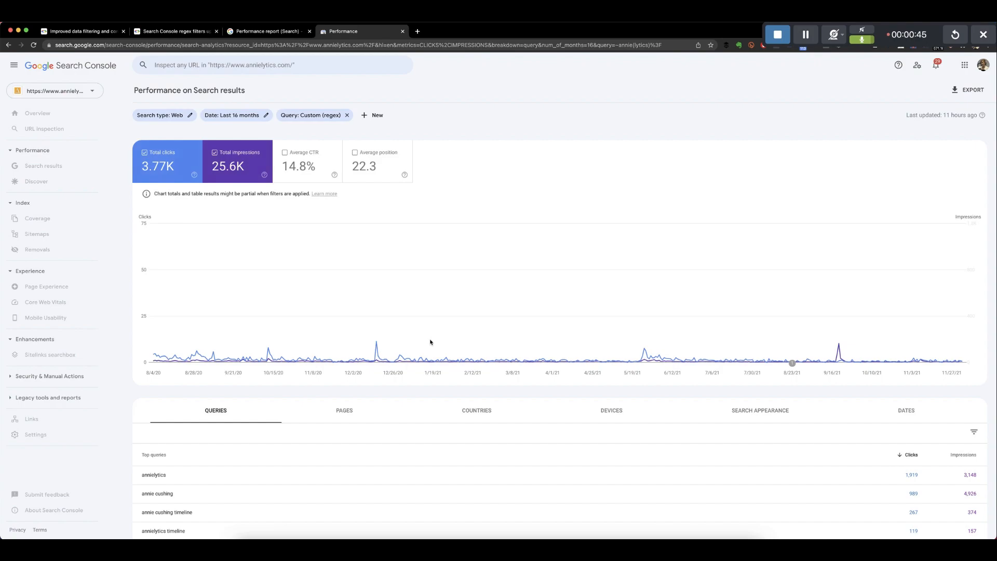
Increase the number of rows per page shown in the queries table
{"action": "scroll", "coordinate": [431, 342], "scroll_direction": "down", "scroll_amount": 3}
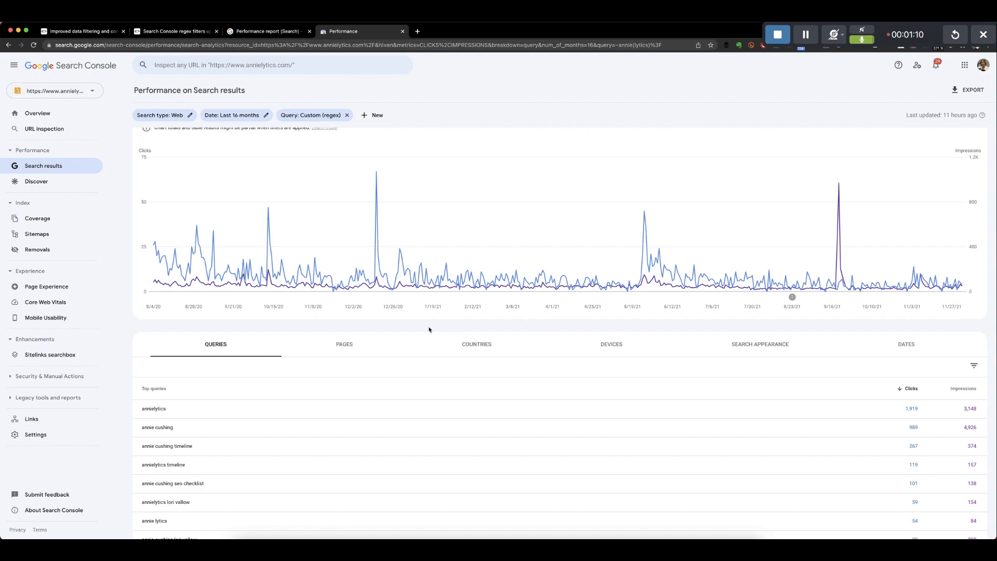
{"action": "scroll", "coordinate": [435, 371], "scroll_direction": "down", "scroll_amount": 2}
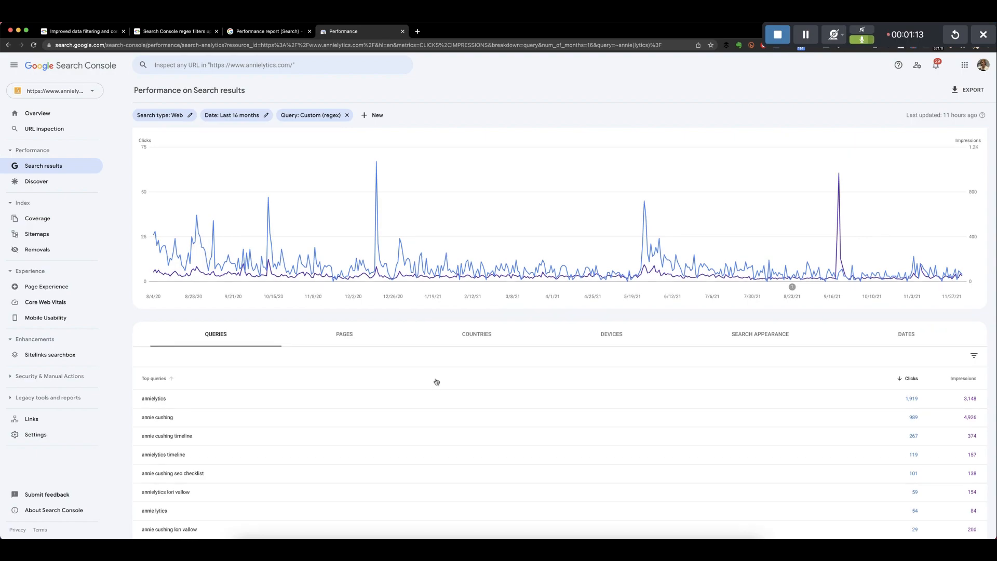
{"action": "left_click", "coordinate": [891, 503]}
{"action": "left_click", "coordinate": [888, 499]}
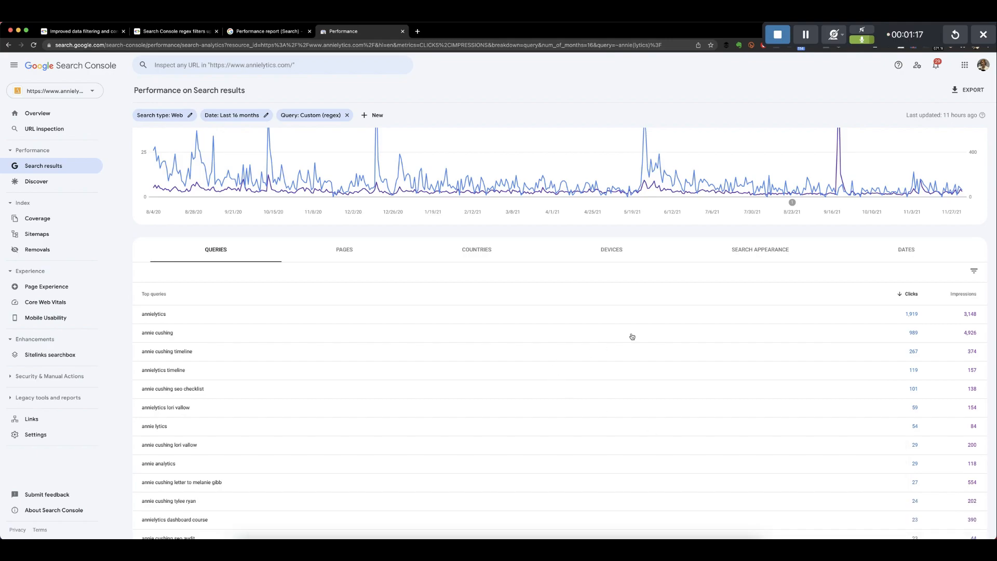
Look through the branded queries that the filter lists, down to those with few clicks
{"action": "scroll", "coordinate": [461, 403], "scroll_direction": "down", "scroll_amount": 5}
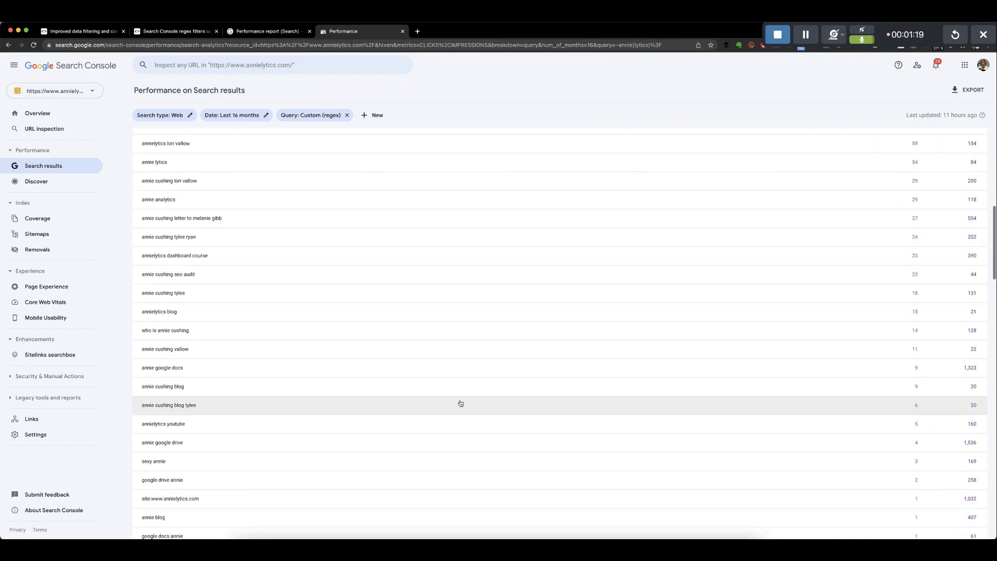
{"action": "scroll", "coordinate": [460, 403], "scroll_direction": "down", "scroll_amount": 3}
{"action": "scroll", "coordinate": [461, 403], "scroll_direction": "down", "scroll_amount": 2}
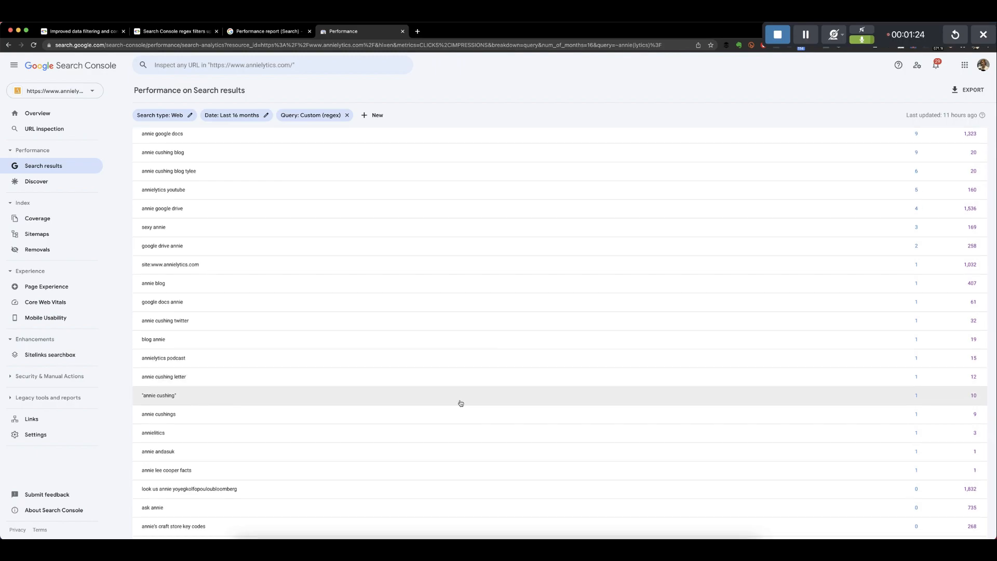
{"action": "scroll", "coordinate": [473, 405], "scroll_direction": "up", "scroll_amount": 8}
{"action": "scroll", "coordinate": [473, 406], "scroll_direction": "up", "scroll_amount": 5}
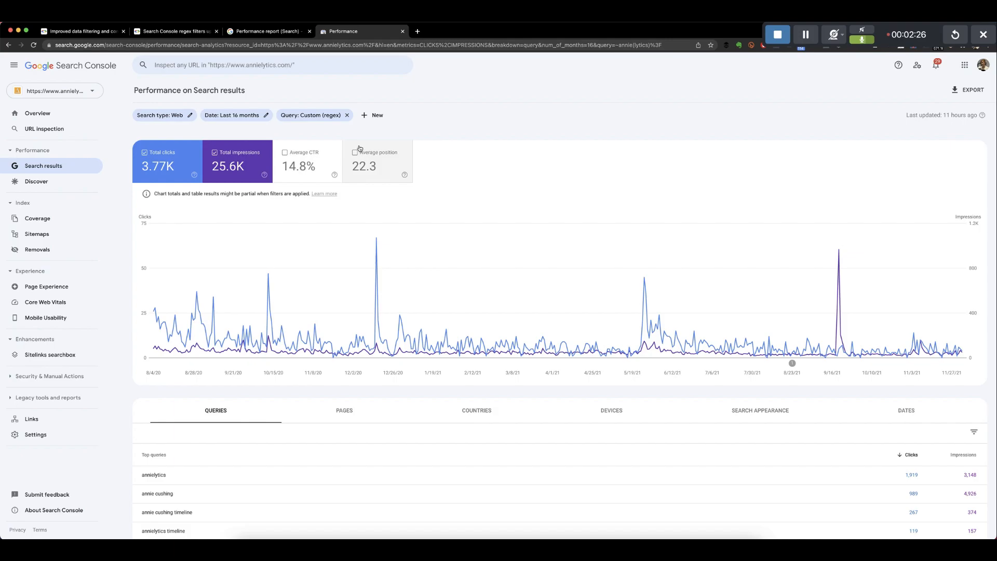
Switch the query filter back to Doesn't match regex with the same expression and apply it
{"action": "left_click", "coordinate": [322, 121]}
{"action": "left_click", "coordinate": [423, 302]}
{"action": "left_click", "coordinate": [432, 319]}
{"action": "left_click", "coordinate": [579, 356]}
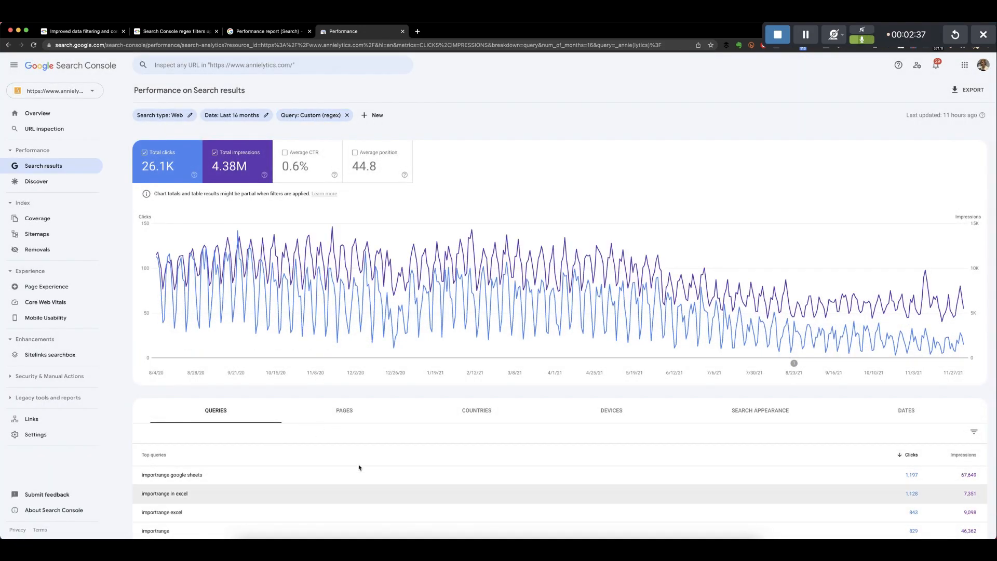
Examine the pages and countries breakdowns for the non-branded queries
{"action": "left_click", "coordinate": [343, 414]}
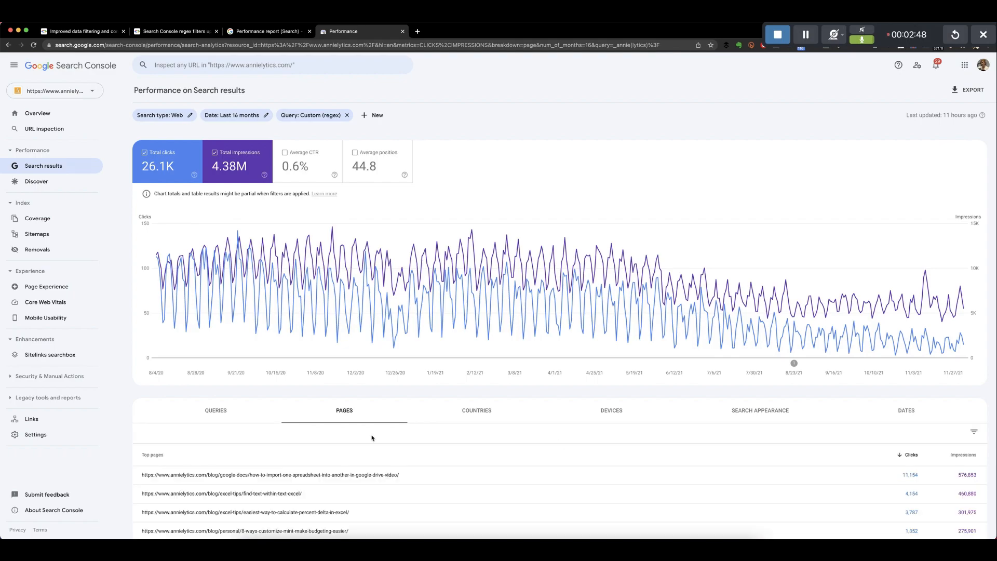
{"action": "scroll", "coordinate": [388, 438], "scroll_direction": "down", "scroll_amount": 3}
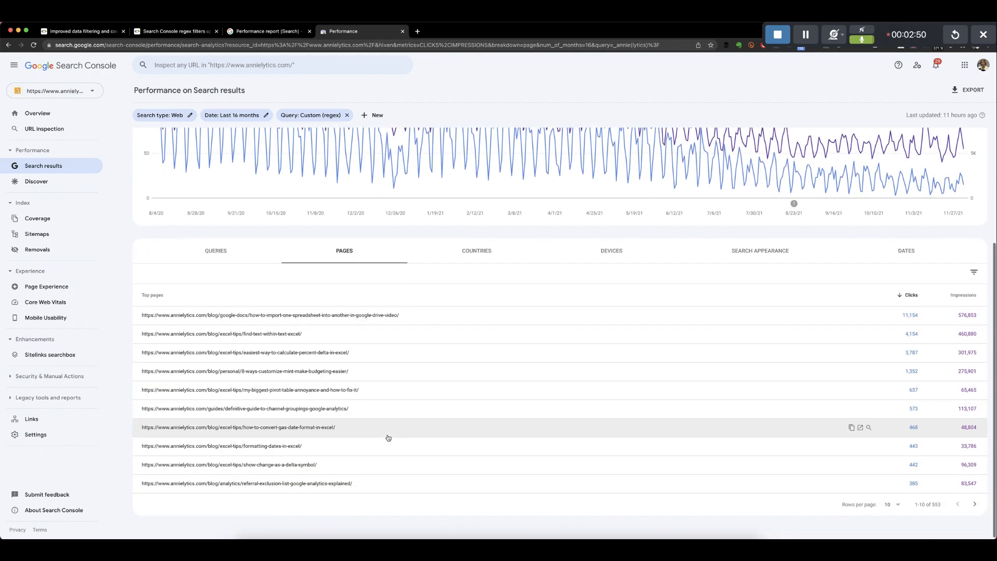
{"action": "scroll", "coordinate": [388, 438], "scroll_direction": "up", "scroll_amount": 2}
{"action": "scroll", "coordinate": [388, 438], "scroll_direction": "up", "scroll_amount": 1}
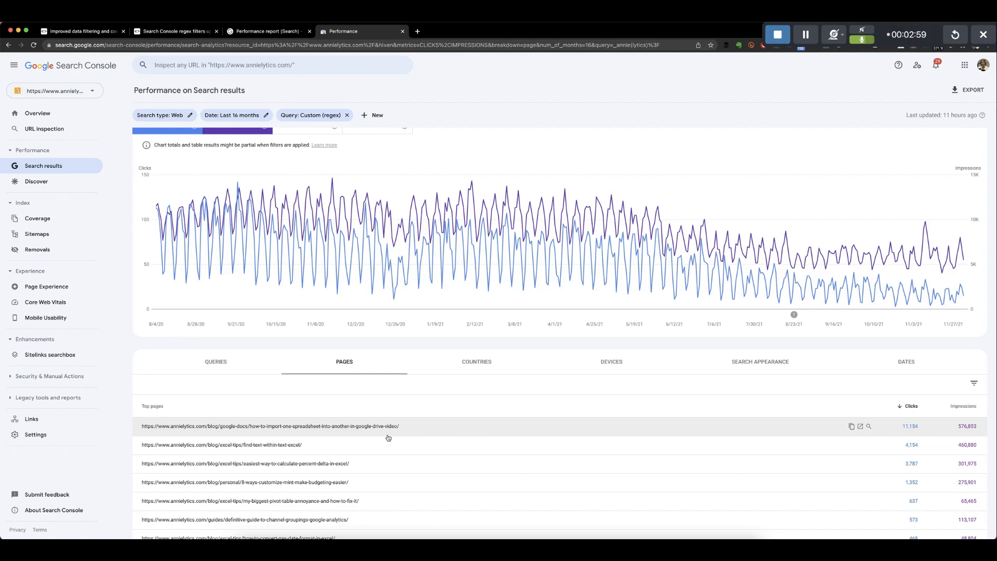
{"action": "left_click", "coordinate": [482, 362]}
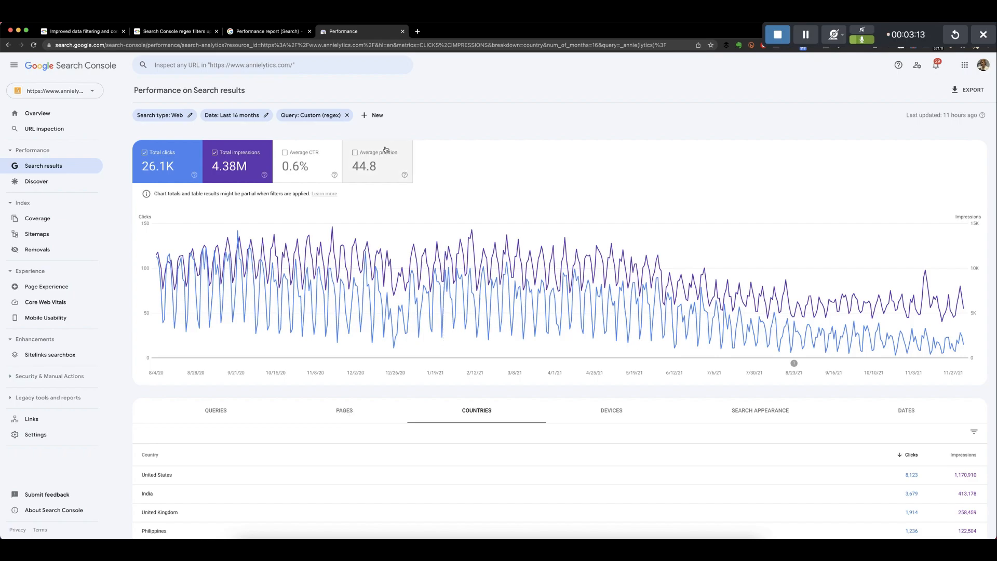
Change the filter's expression to ^annie(lytics)?$, apply it and return to the queries table
{"action": "left_click", "coordinate": [311, 115]}
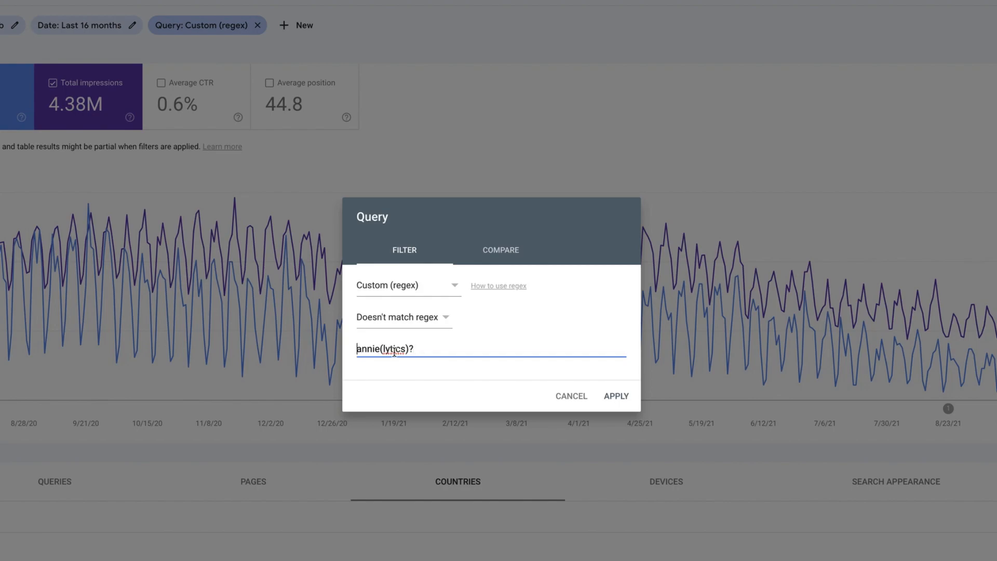
{"action": "type", "text": "^"}
{"action": "type", "text": "$"}
{"action": "left_click_drag", "start_coordinate": [425, 347], "coordinate": [419, 348]}
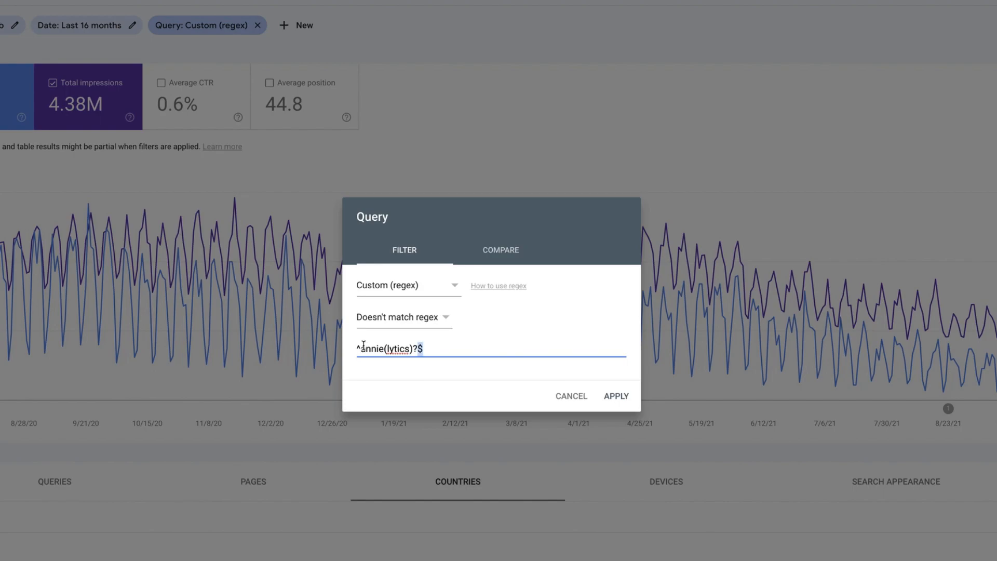
{"action": "left_click", "coordinate": [616, 396]}
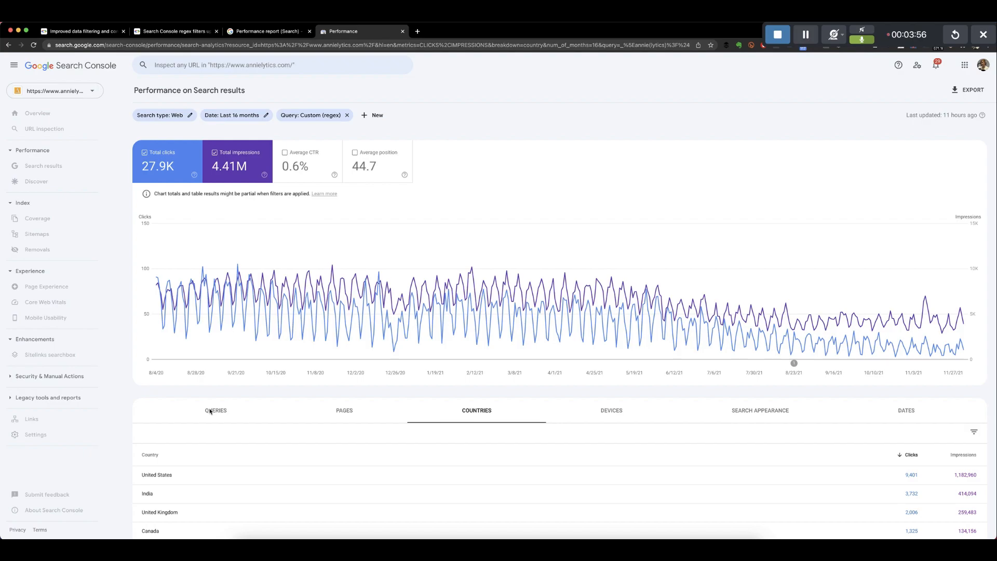
{"action": "left_click", "coordinate": [213, 411]}
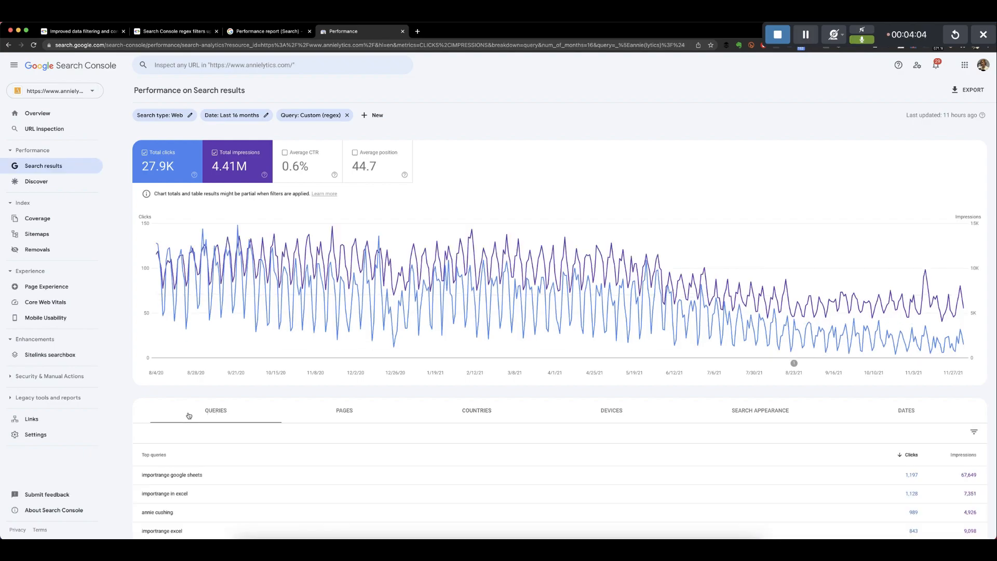
Set the query filter to Matches regex for the expression ^annie(lytics)?$ and apply it
{"action": "left_click", "coordinate": [318, 115]}
{"action": "left_click", "coordinate": [451, 304]}
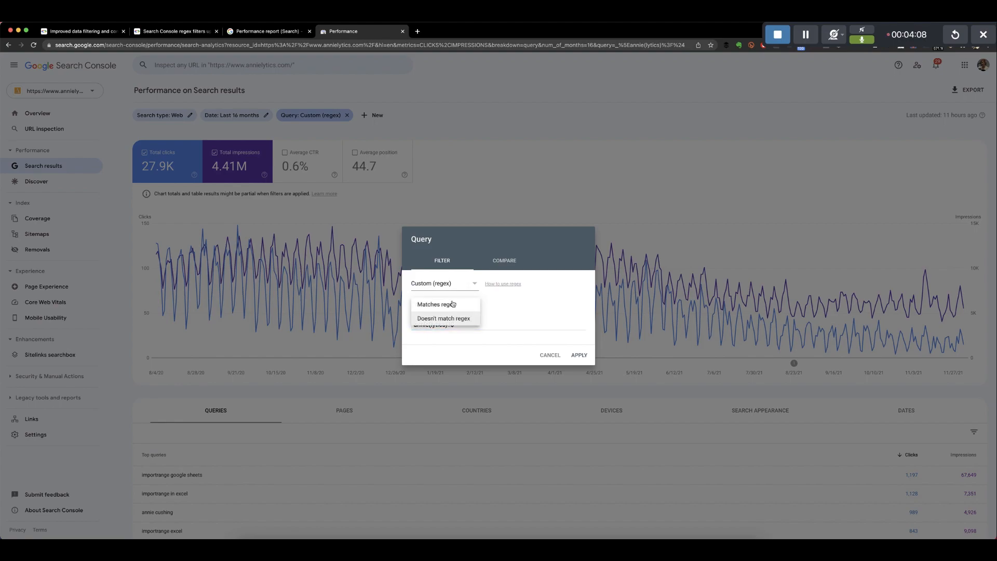
{"action": "left_click", "coordinate": [450, 305]}
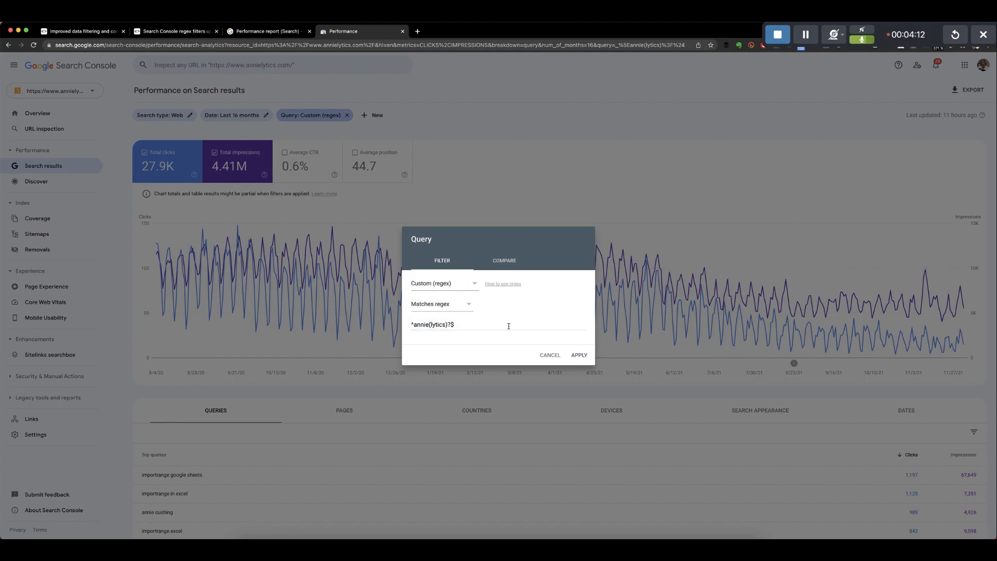
{"action": "left_click", "coordinate": [581, 355]}
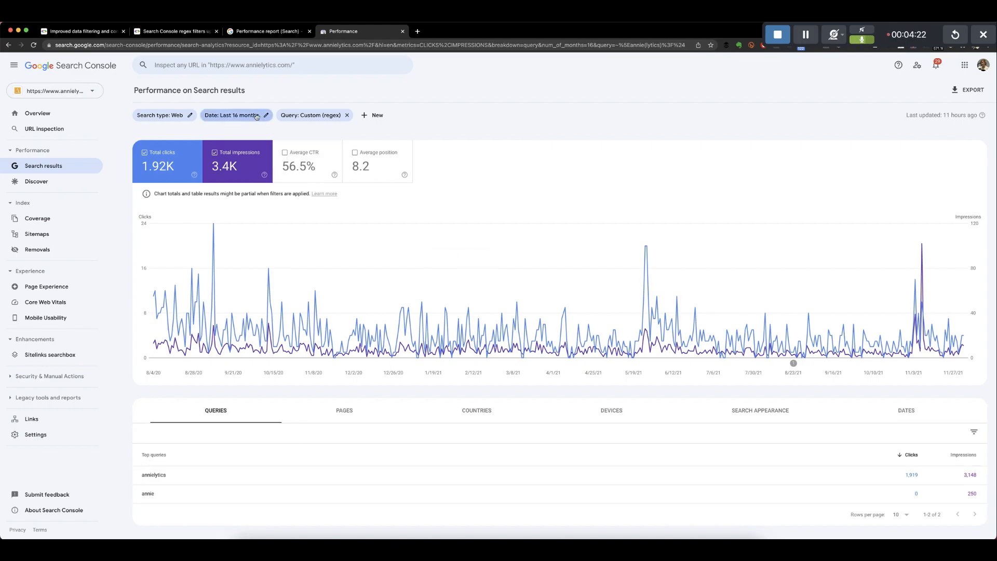
Insert an optional group with a space and the site owner's surname after annie in the regex, and apply the filter
{"action": "left_click", "coordinate": [311, 116]}
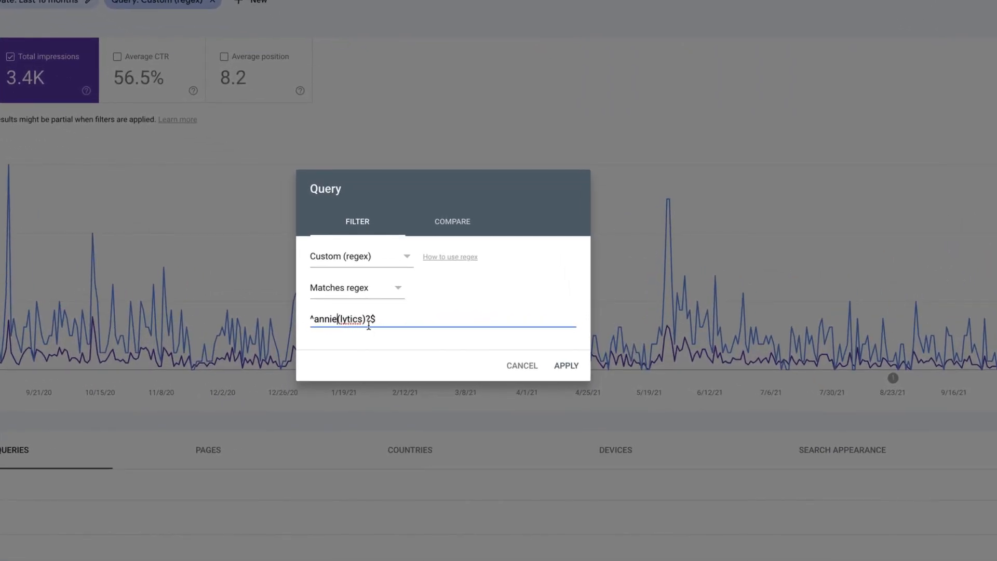
{"action": "type", "text": "( cushing)?"}
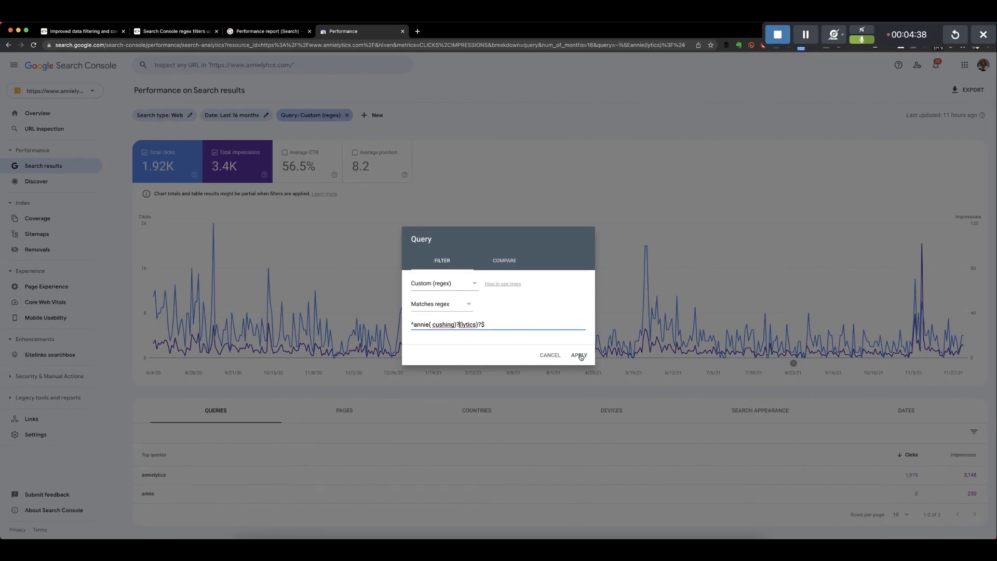
{"action": "left_click", "coordinate": [580, 355]}
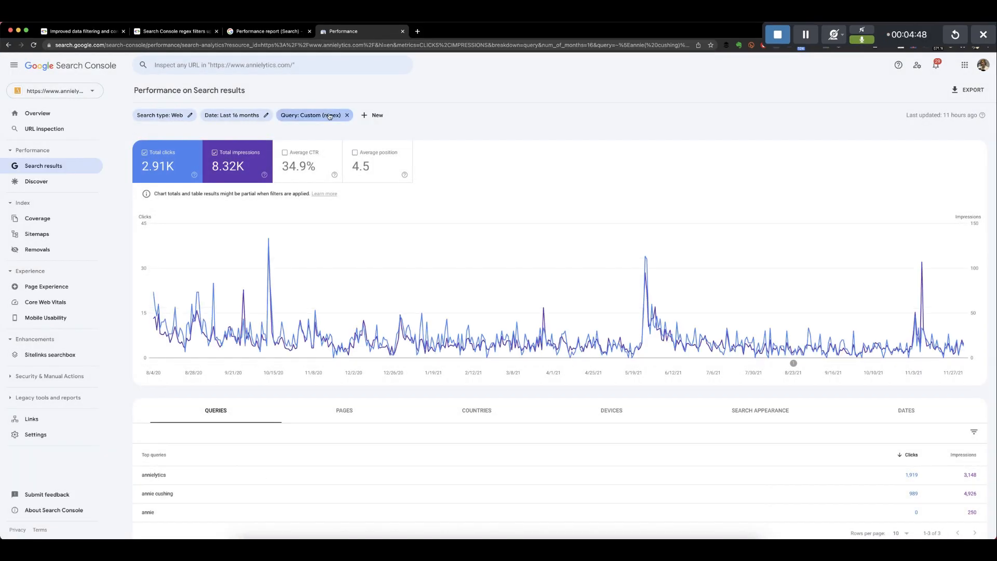
Try the case-sensitive expression (?-i)Annie in the query filter and discard the edit without applying it
{"action": "left_click", "coordinate": [330, 116]}
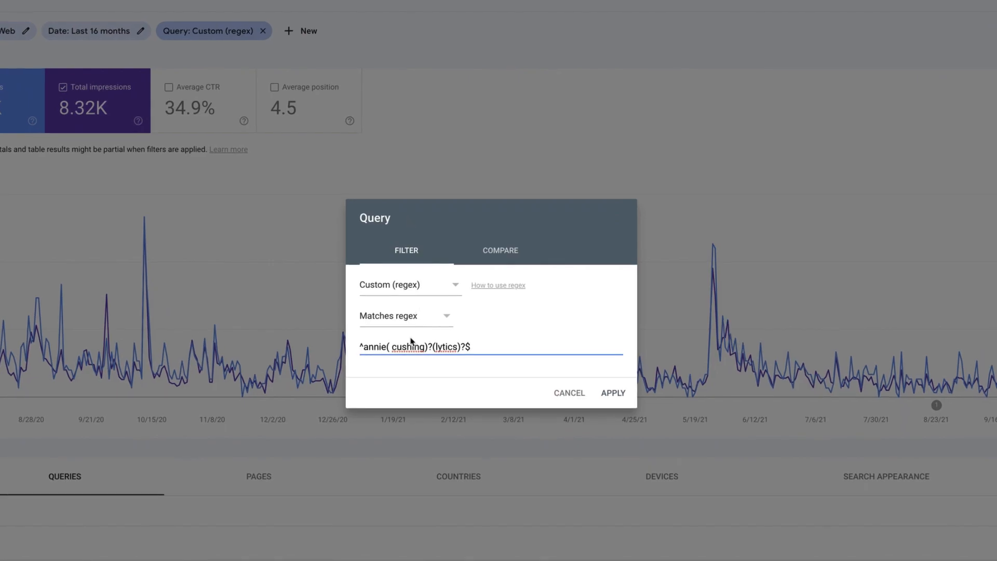
{"action": "left_click_drag", "start_coordinate": [485, 350], "coordinate": [322, 338]}
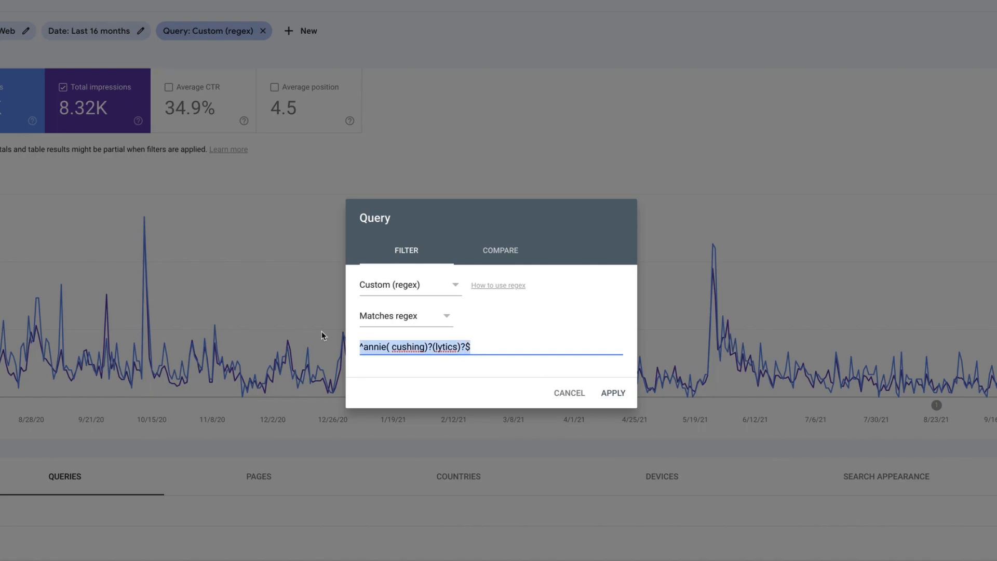
{"action": "type", "text": "()"}
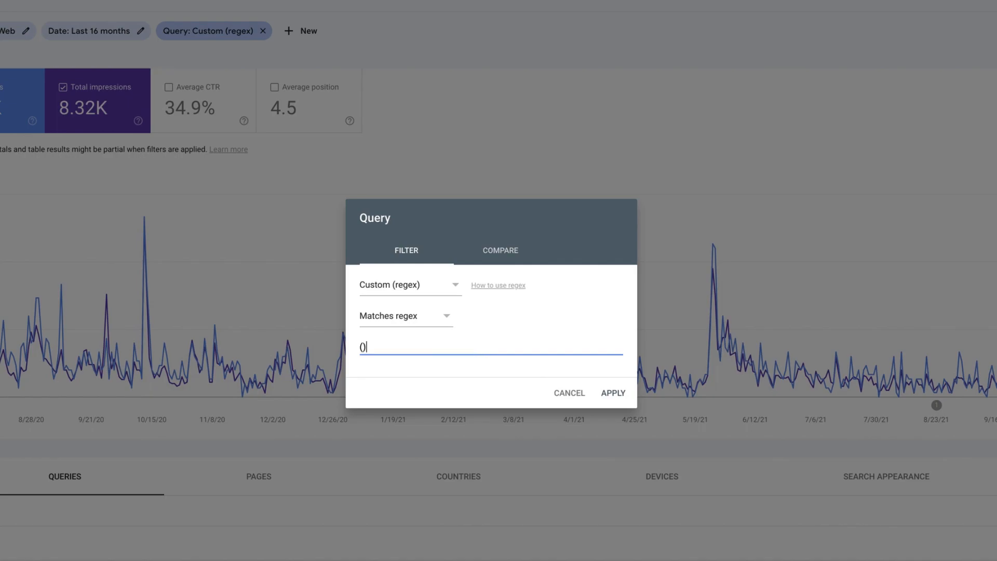
{"action": "type", "text": "?-i"}
{"action": "type", "text": "Annie"}
{"action": "left_click_drag", "start_coordinate": [375, 347], "coordinate": [410, 347]}
{"action": "left_click_drag", "start_coordinate": [376, 347], "coordinate": [357, 349]}
{"action": "left_click", "coordinate": [381, 348]}
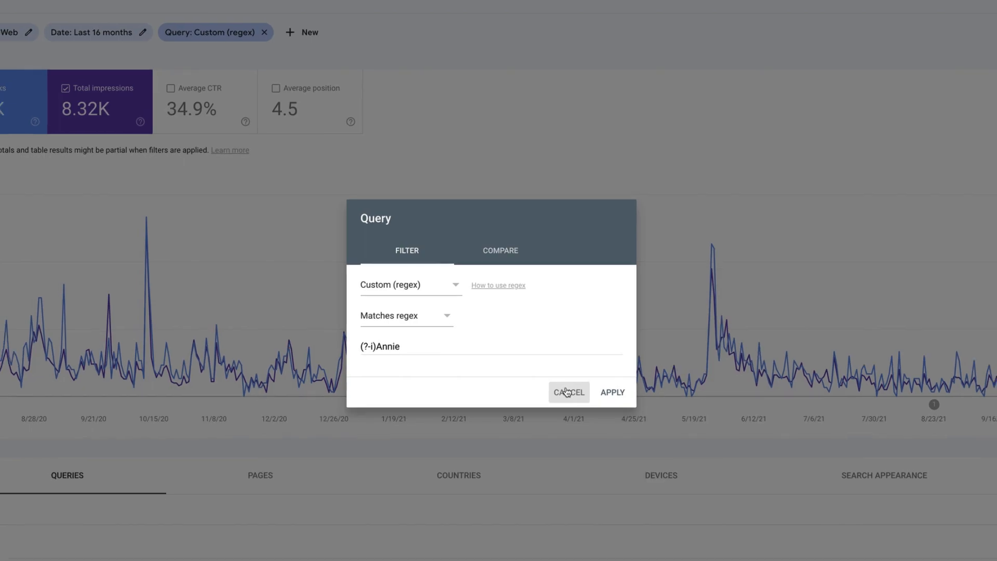
{"action": "left_click", "coordinate": [567, 392]}
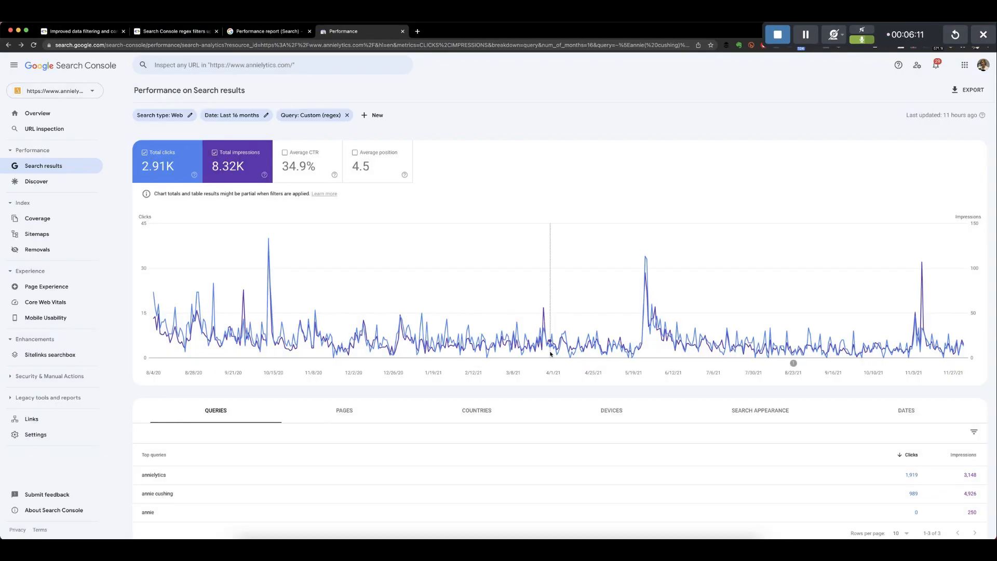
Replace the filter's expression with \d, apply it and look through the queries containing digits
{"action": "left_click", "coordinate": [318, 115]}
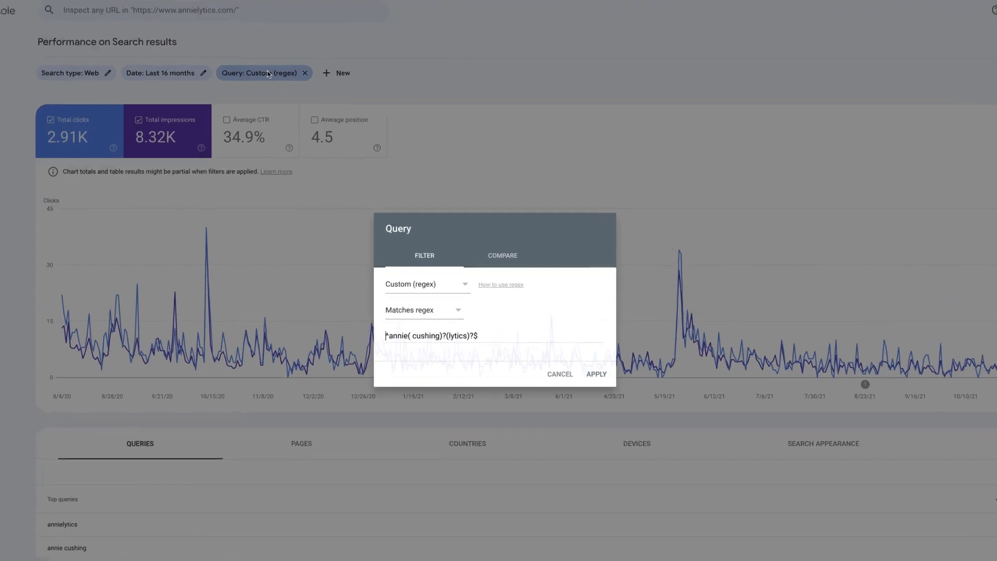
{"action": "left_click_drag", "start_coordinate": [478, 335], "coordinate": [395, 329]}
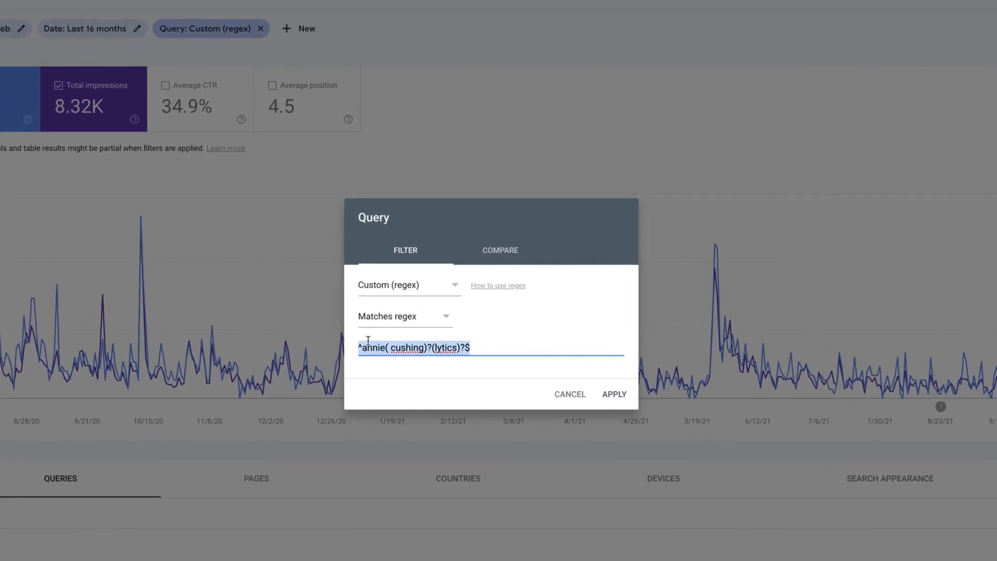
{"action": "type", "text": "\\d"}
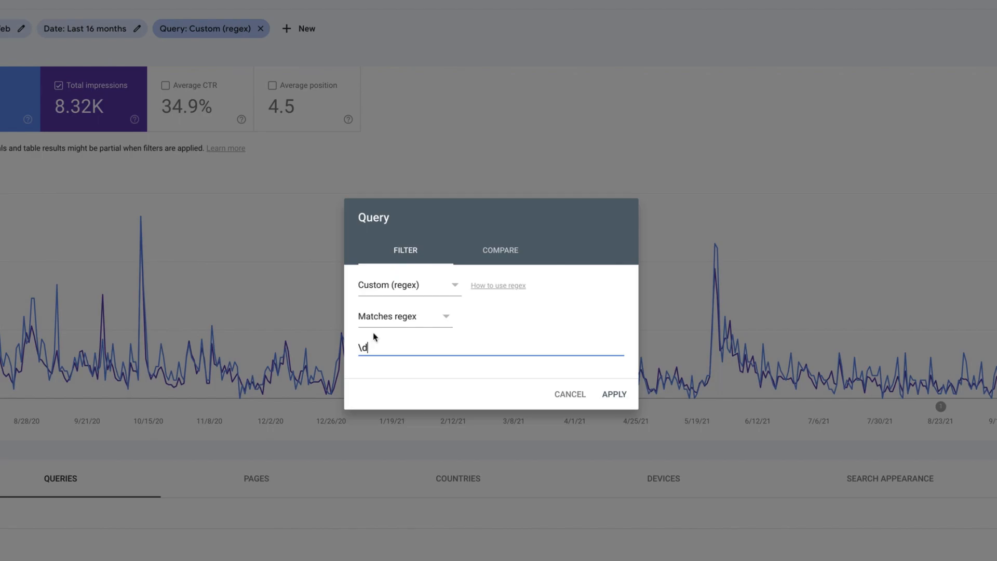
{"action": "left_click", "coordinate": [614, 396]}
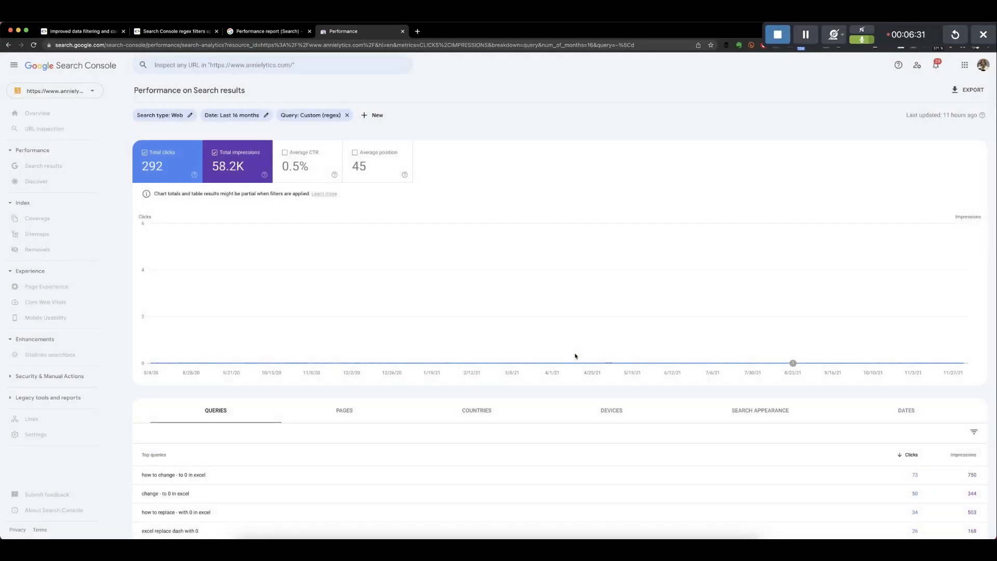
{"action": "scroll", "coordinate": [479, 384], "scroll_direction": "down", "scroll_amount": 3}
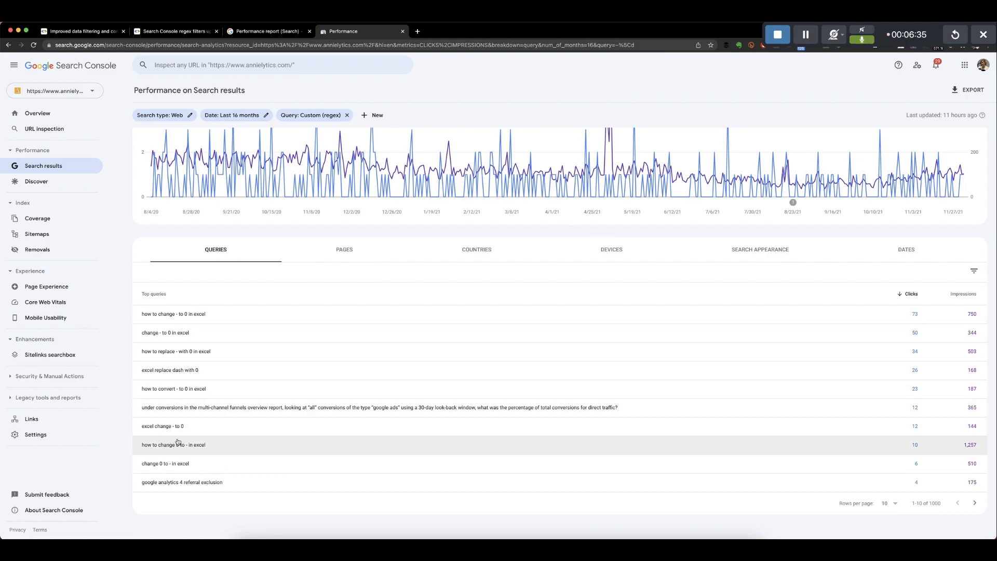
{"action": "scroll", "coordinate": [172, 440], "scroll_direction": "up", "scroll_amount": 3}
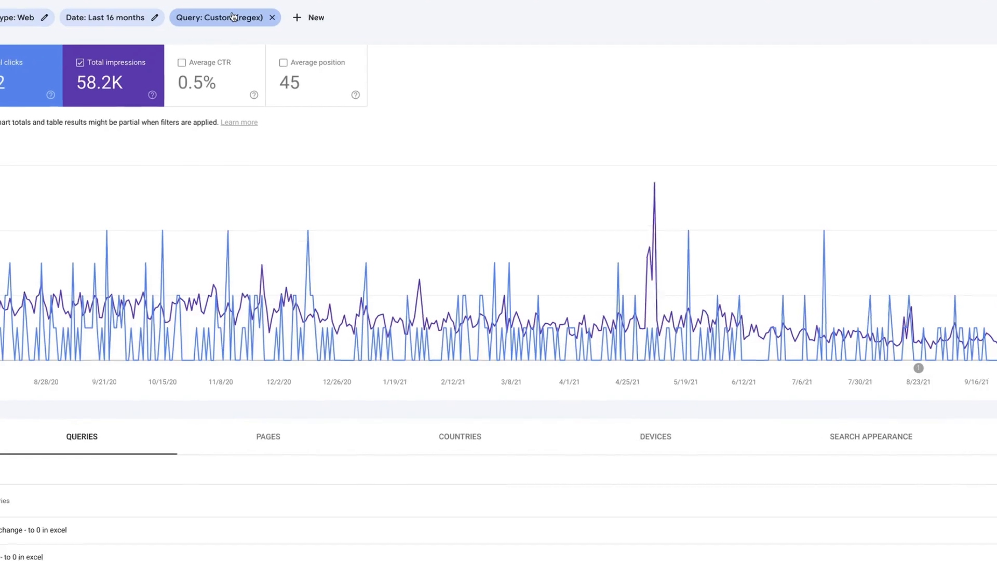
Try \D with Matches regex in the query filter to match non-digit characters
{"action": "left_click", "coordinate": [311, 115]}
{"action": "left_click", "coordinate": [401, 292]}
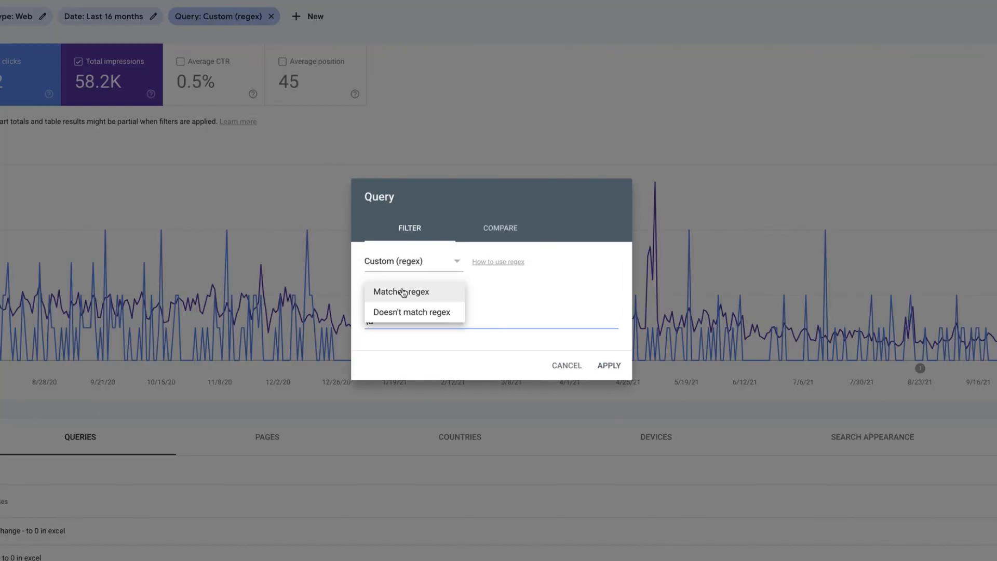
{"action": "left_click", "coordinate": [498, 296]}
{"action": "left_click", "coordinate": [406, 320]}
{"action": "key", "text": "BackSpace"}
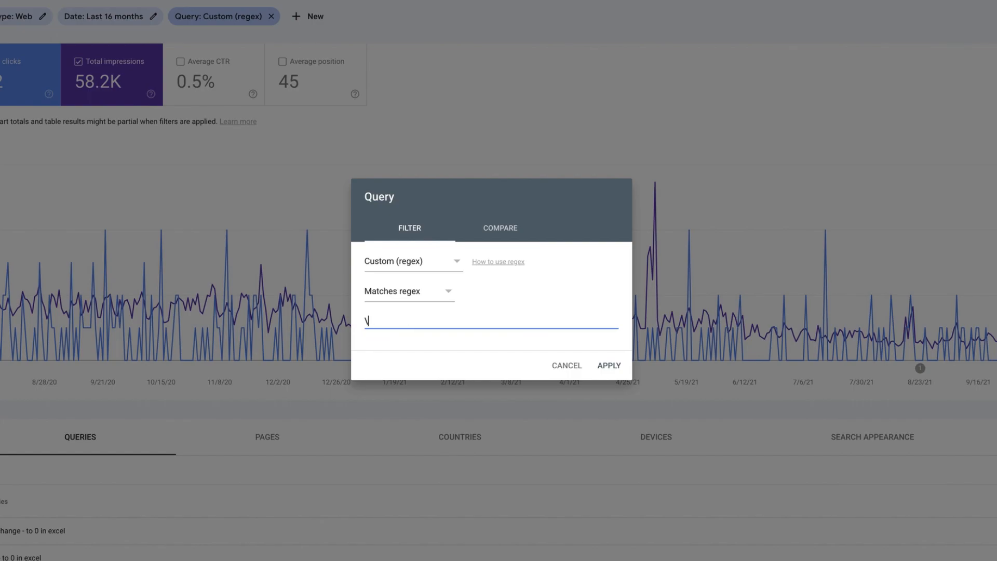
{"action": "type", "text": "D"}
Replace the filter's expression with how|wh(at|ere|en|y) to match question words, and apply it
{"action": "left_click_drag", "start_coordinate": [383, 319], "coordinate": [366, 321]}
{"action": "type", "text": "how|wh()"}
{"action": "key", "text": "Left"}
{"action": "type", "text": "at|ere|en|y"}
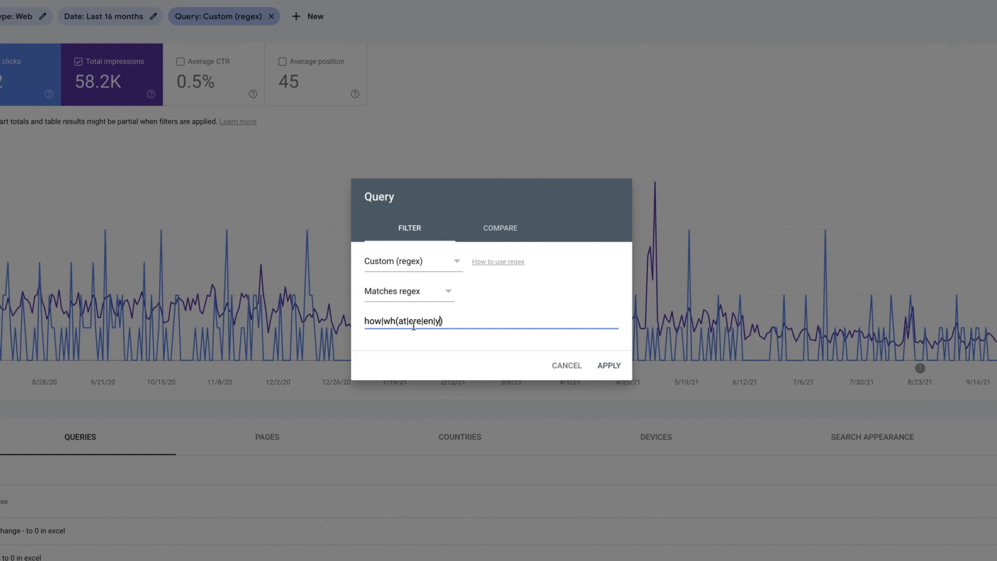
{"action": "left_click", "coordinate": [621, 370]}
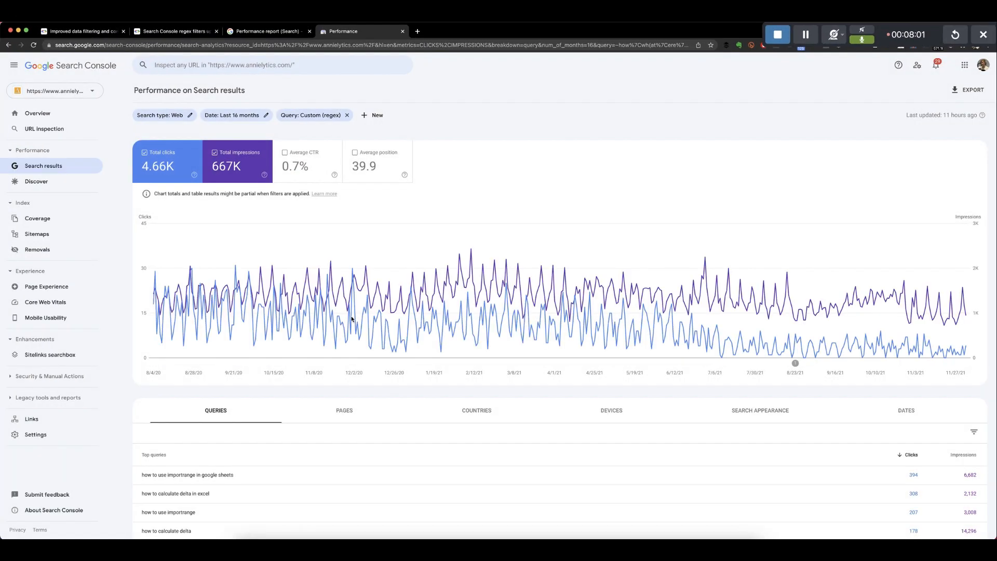
Show 100 rows per page and look through the queries matched by the question-word expression
{"action": "scroll", "coordinate": [315, 315], "scroll_direction": "down", "scroll_amount": 2}
{"action": "scroll", "coordinate": [322, 363], "scroll_direction": "down", "scroll_amount": 3}
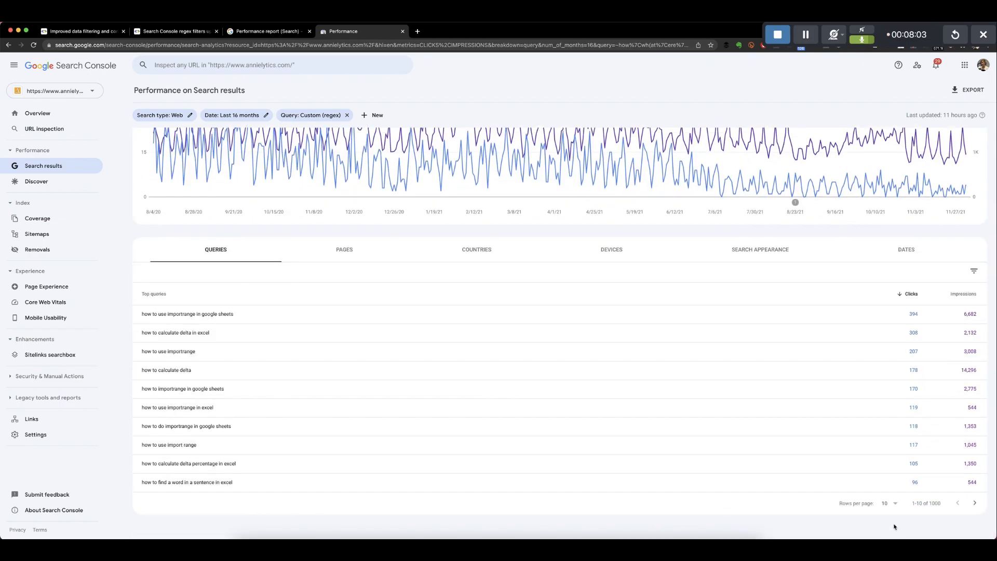
{"action": "left_click", "coordinate": [886, 504]}
{"action": "left_click", "coordinate": [887, 500]}
{"action": "scroll", "coordinate": [621, 445], "scroll_direction": "down", "scroll_amount": 10}
{"action": "scroll", "coordinate": [623, 447], "scroll_direction": "down", "scroll_amount": 5}
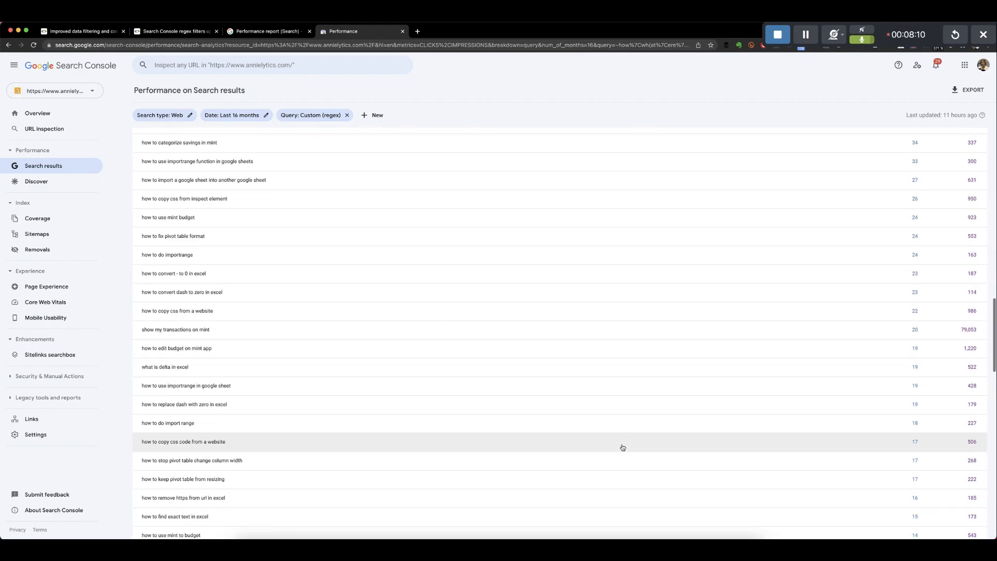
{"action": "scroll", "coordinate": [623, 447], "scroll_direction": "down", "scroll_amount": 12}
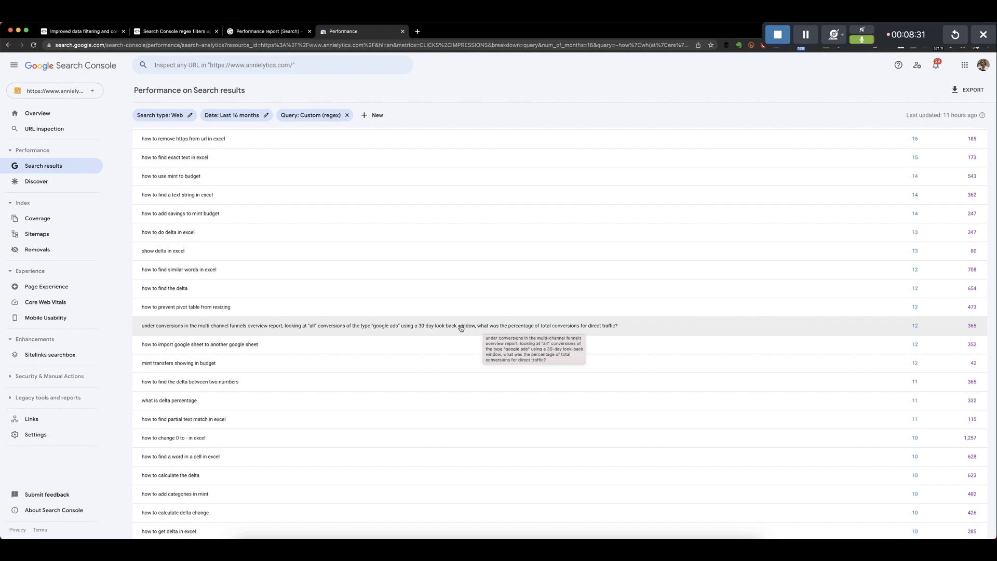
{"action": "scroll", "coordinate": [483, 330], "scroll_direction": "up", "scroll_amount": 15}
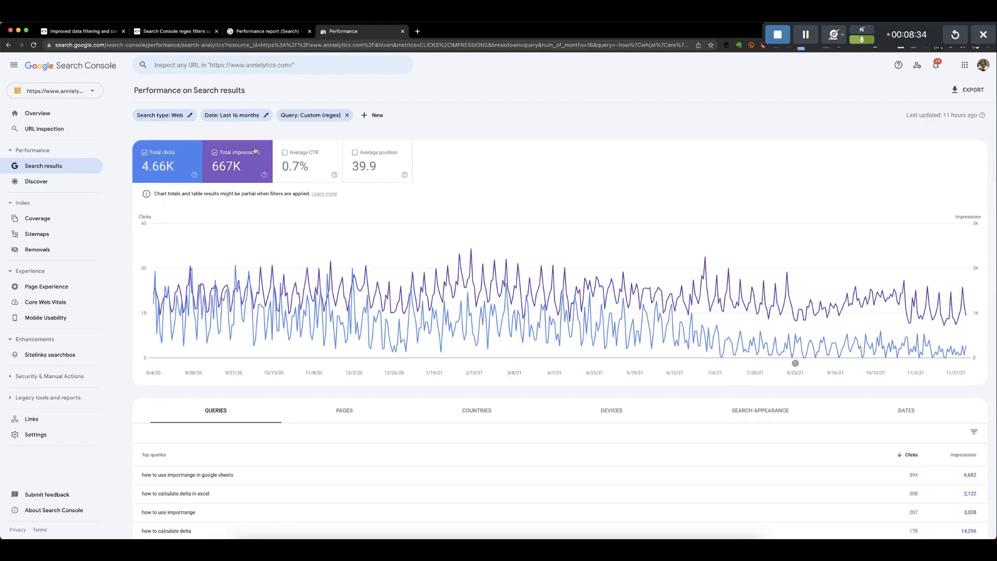
Add the ^ anchor before how in the query filter's expression and apply it
{"action": "left_click", "coordinate": [309, 117]}
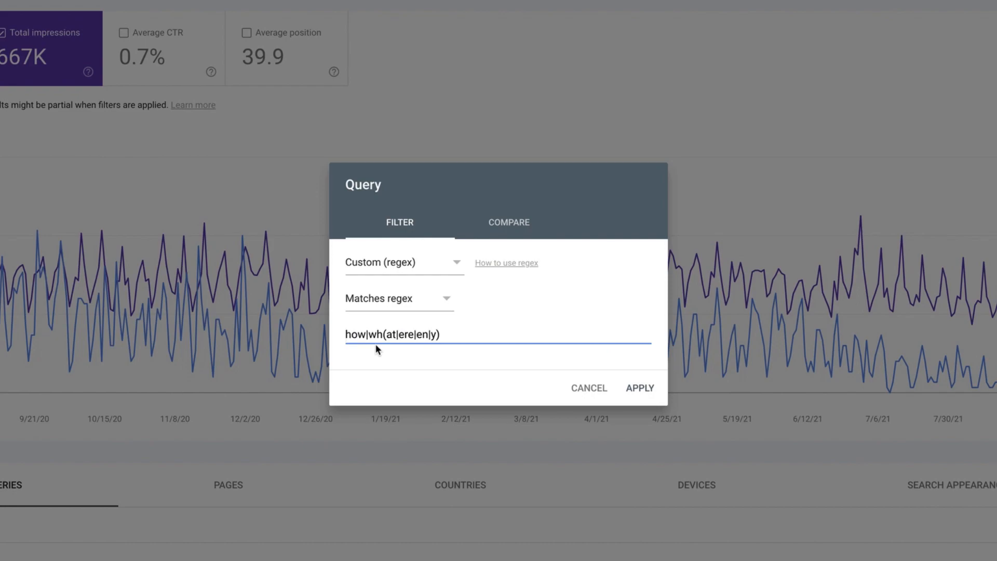
{"action": "type", "text": "^"}
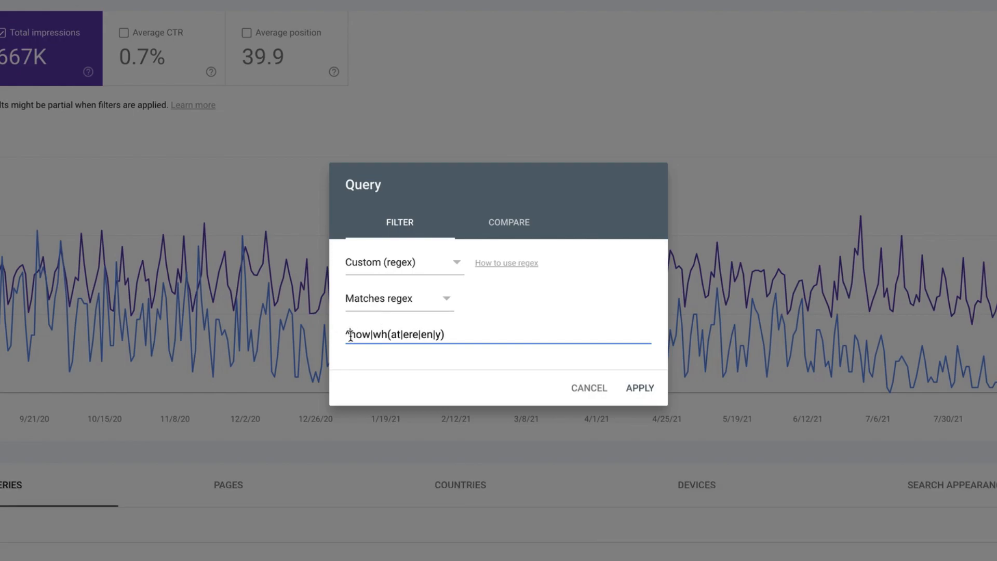
{"action": "left_click", "coordinate": [641, 389]}
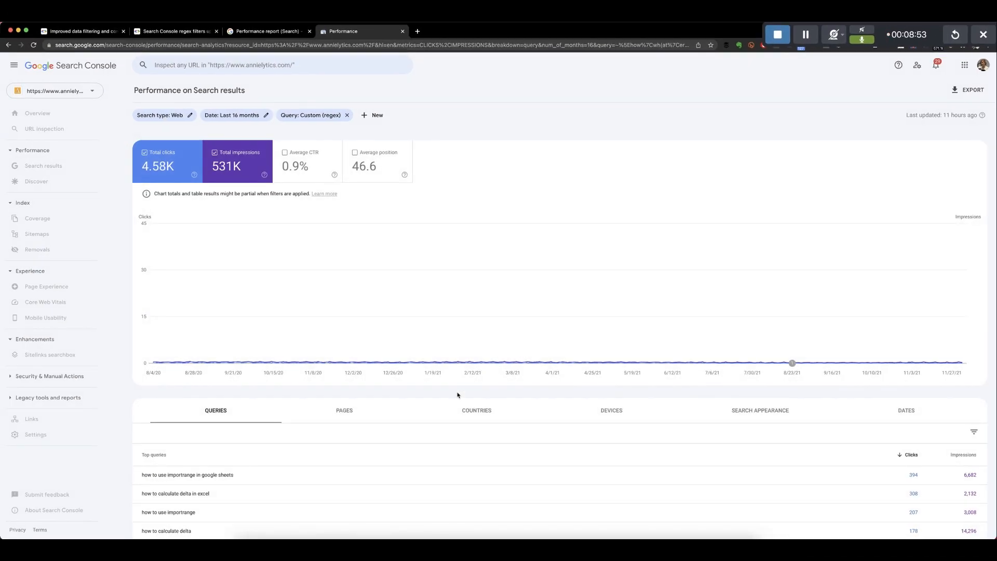
List 100 queries per page and examine how the anchored expression affects the matches
{"action": "scroll", "coordinate": [457, 395], "scroll_direction": "down", "scroll_amount": 2}
{"action": "scroll", "coordinate": [457, 395], "scroll_direction": "down", "scroll_amount": 3}
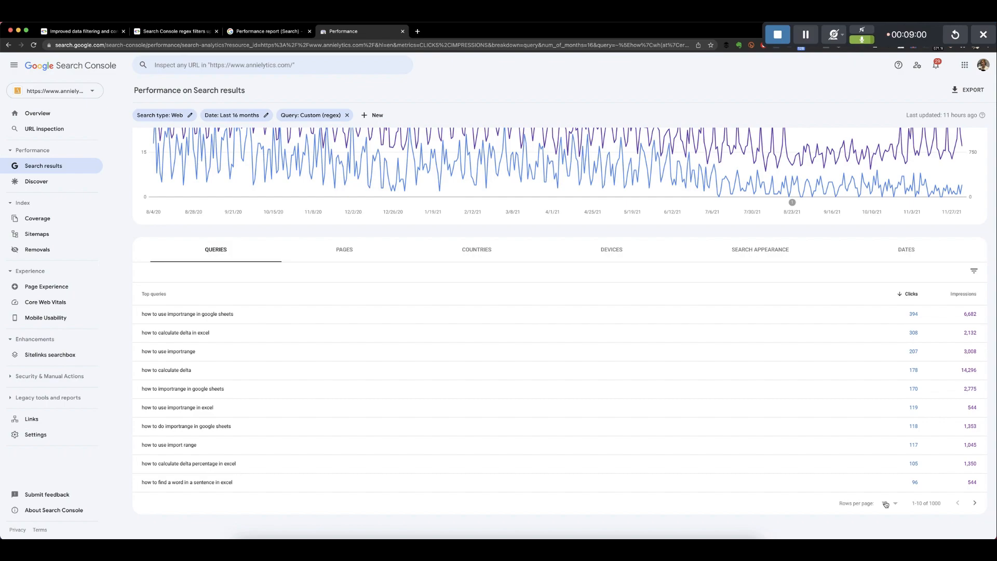
{"action": "left_click", "coordinate": [885, 504]}
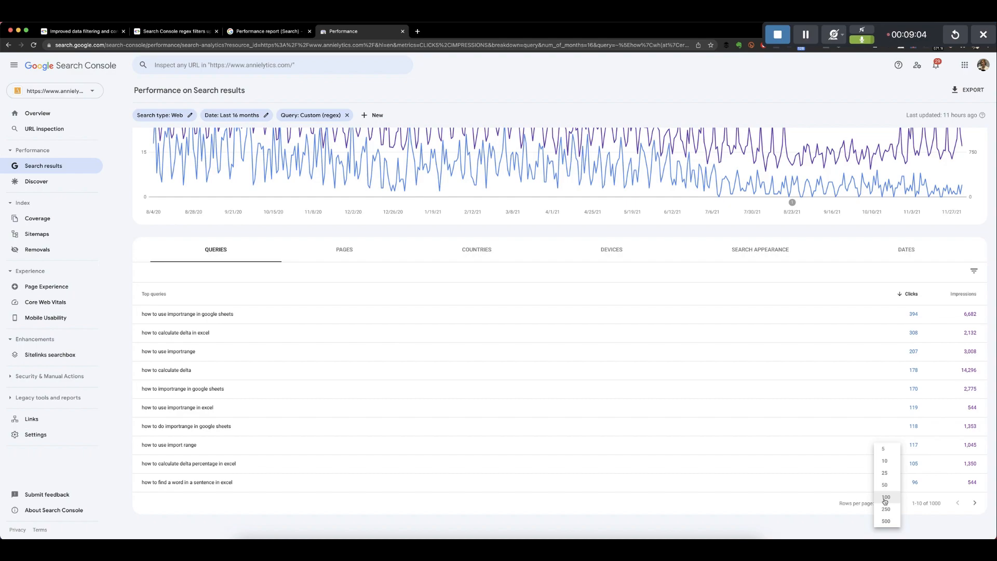
{"action": "left_click", "coordinate": [886, 498]}
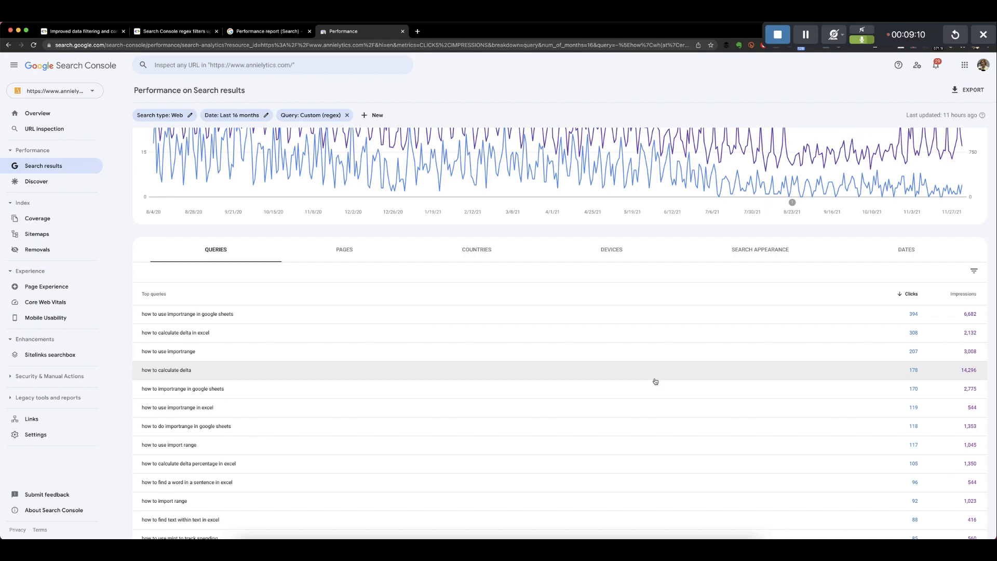
{"action": "scroll", "coordinate": [655, 382], "scroll_direction": "down", "scroll_amount": 6}
{"action": "scroll", "coordinate": [655, 382], "scroll_direction": "down", "scroll_amount": 5}
{"action": "scroll", "coordinate": [656, 382], "scroll_direction": "up", "scroll_amount": 7}
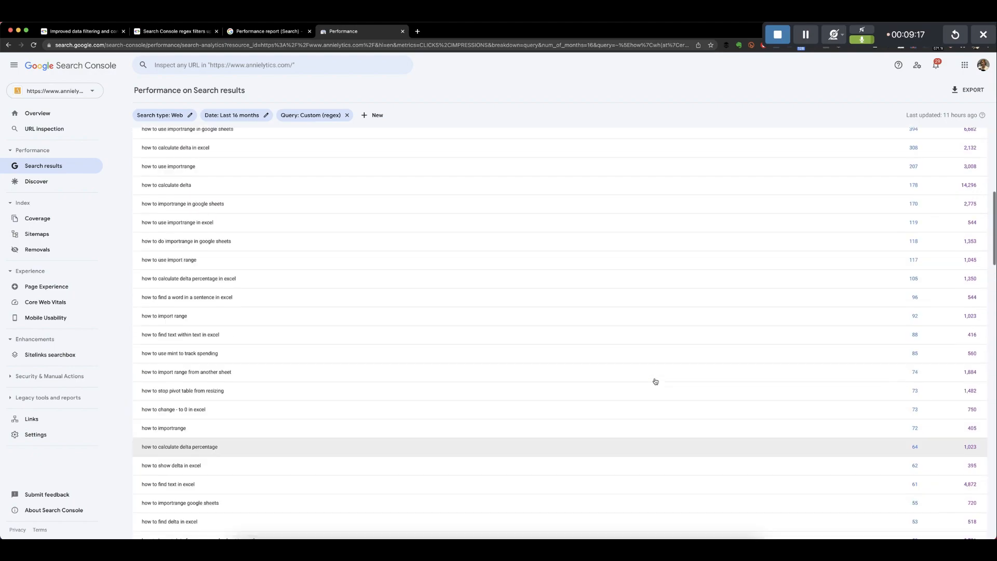
{"action": "scroll", "coordinate": [656, 382], "scroll_direction": "up", "scroll_amount": 6}
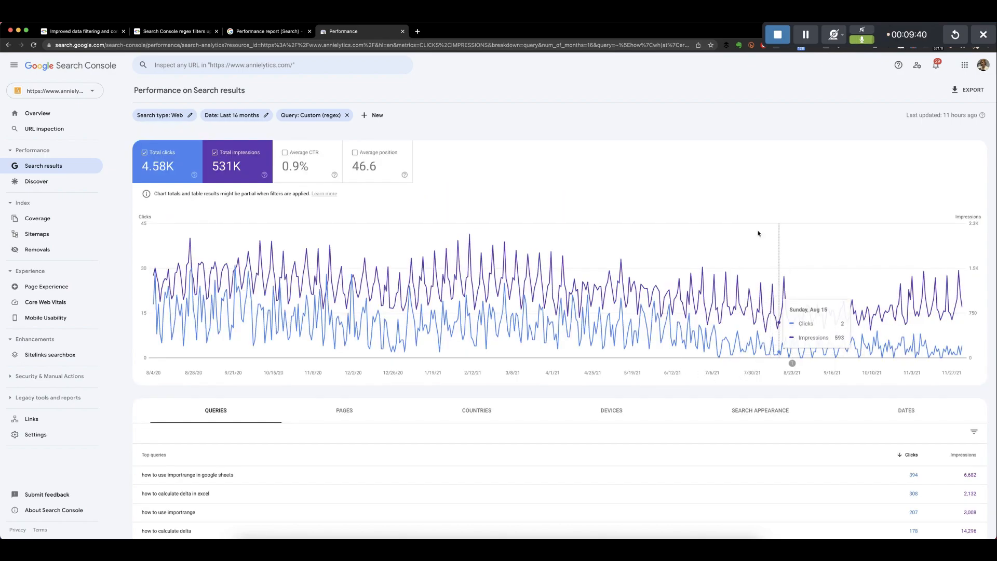
Try different spellings of the initials jj, with and without periods, as the query filter's expression
{"action": "left_click", "coordinate": [330, 115]}
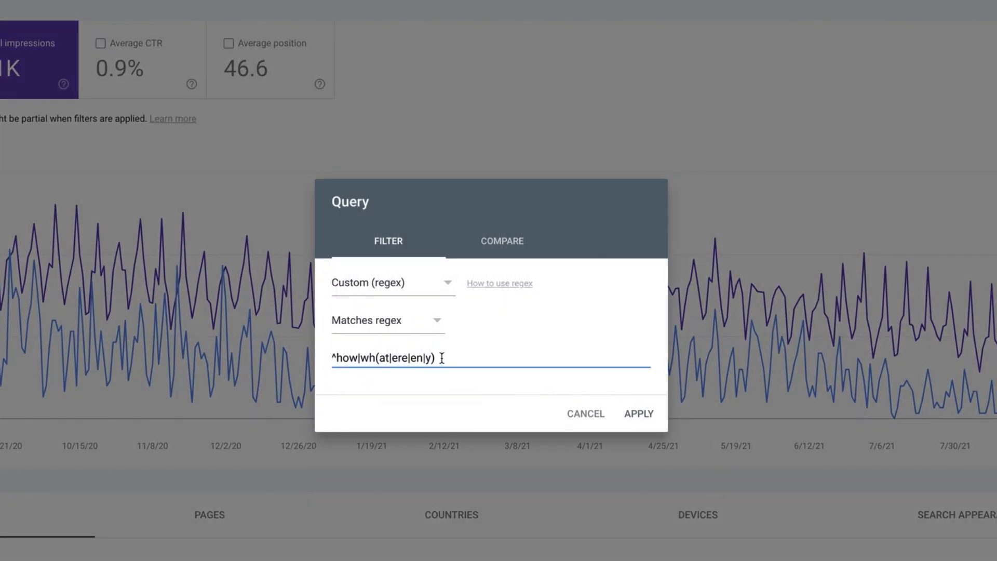
{"action": "left_click_drag", "start_coordinate": [442, 358], "coordinate": [333, 358]}
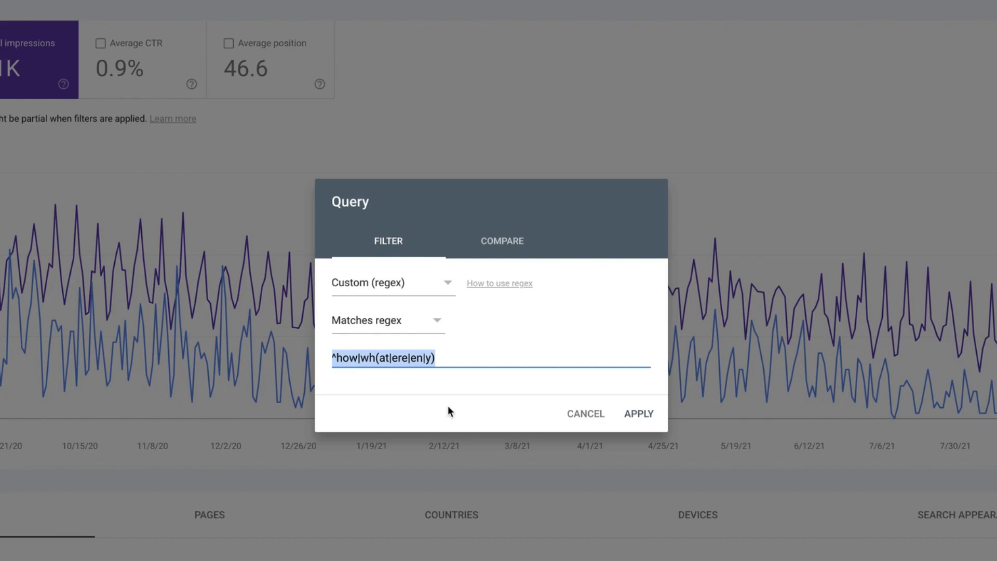
{"action": "type", "text": "j"}
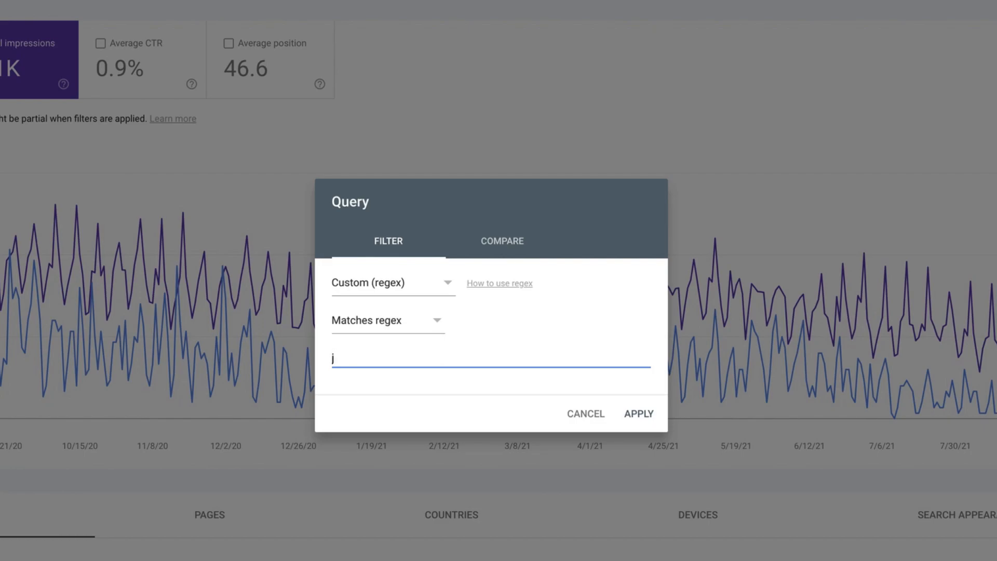
{"action": "type", "text": "j"}
{"action": "type", "text": "jlj"}
{"action": "type", "text": ".j."}
Set the filter's expression to j(\.)?j, with an optional escaped period between the letters, and apply it
{"action": "left_click_drag", "start_coordinate": [333, 358], "coordinate": [357, 358]}
{"action": "type", "text": "j"}
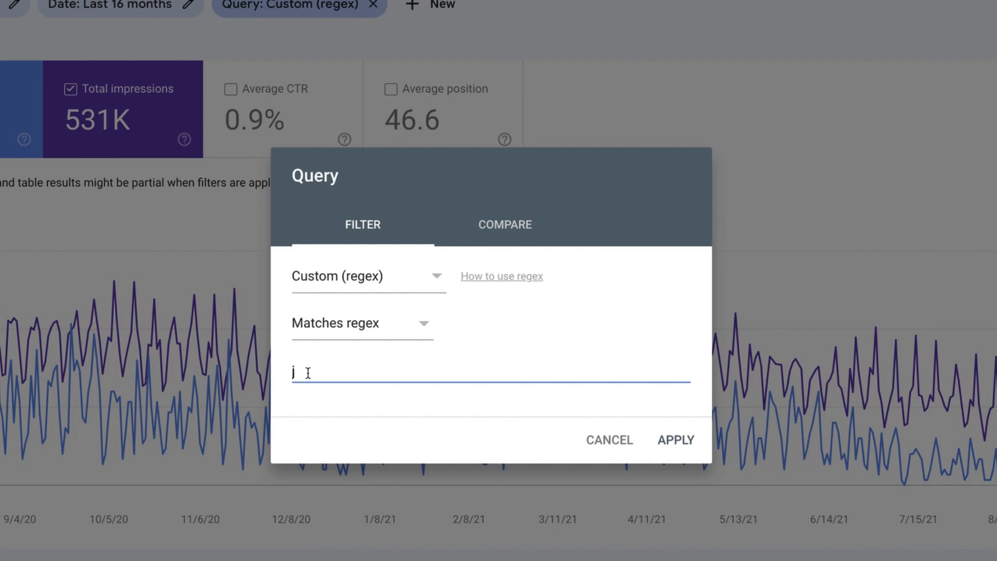
{"action": "type", "text": "\\."}
{"action": "left_click_drag", "start_coordinate": [300, 372], "coordinate": [294, 372]}
{"action": "left_click", "coordinate": [306, 372]}
{"action": "left_click", "coordinate": [295, 372]}
{"action": "type", "text": "(\\.)?j"}
{"action": "left_click", "coordinate": [676, 440]}
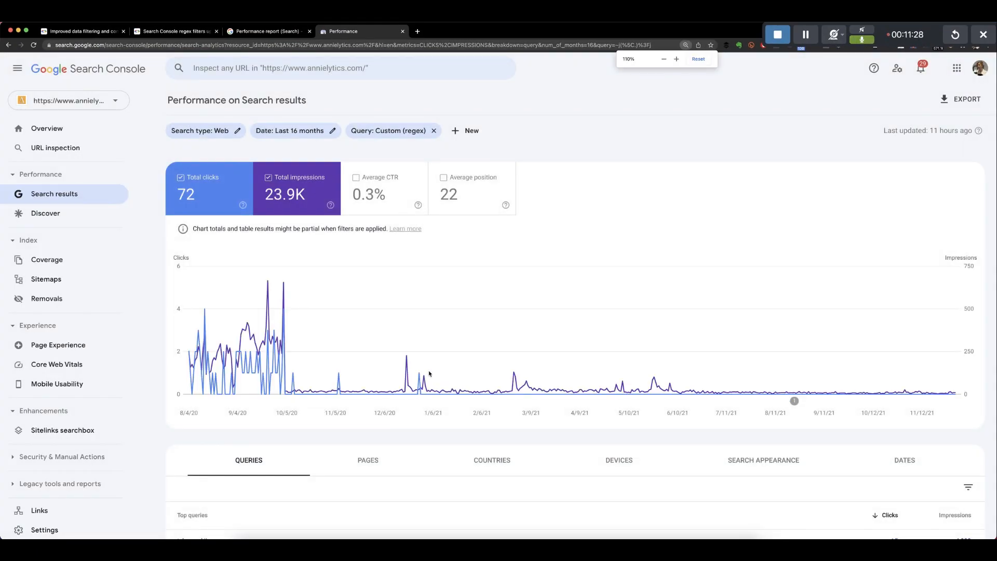
Show 100 rows per page and look through the queries containing the initials jj
{"action": "key", "text": "super+minus"}
{"action": "scroll", "coordinate": [457, 379], "scroll_direction": "down", "scroll_amount": 3}
{"action": "scroll", "coordinate": [465, 382], "scroll_direction": "down", "scroll_amount": 2}
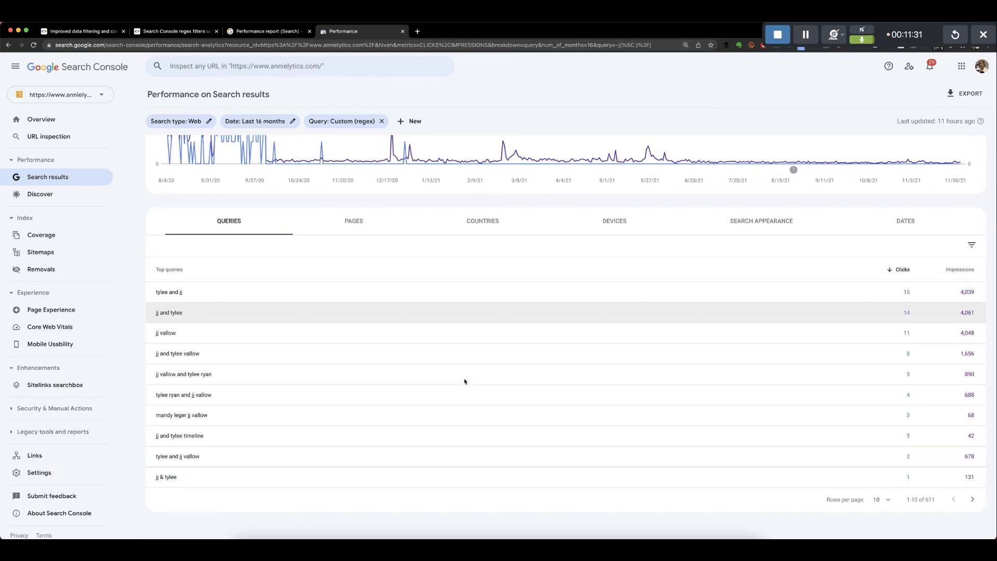
{"action": "left_click", "coordinate": [888, 502]}
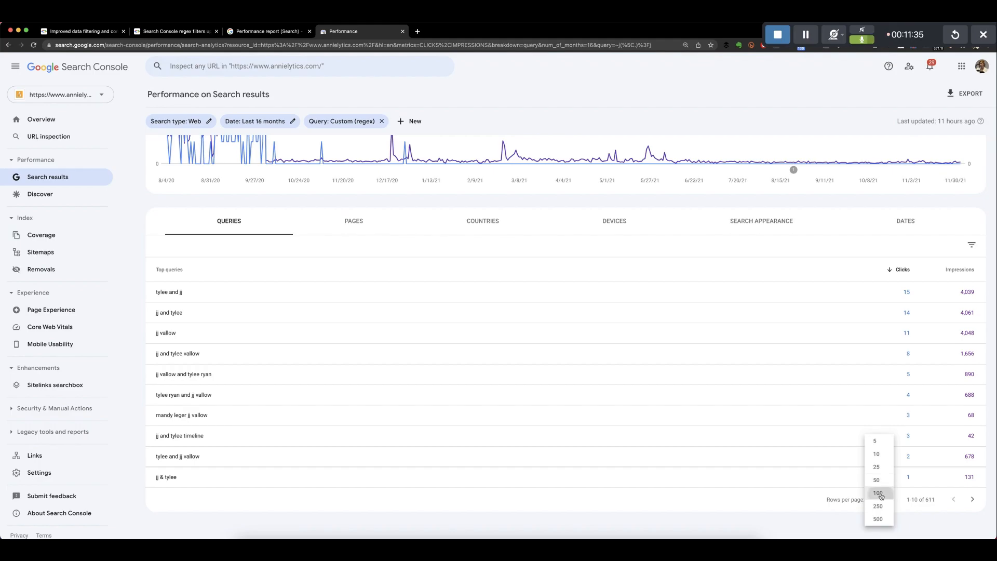
{"action": "left_click", "coordinate": [876, 489]}
{"action": "scroll", "coordinate": [634, 424], "scroll_direction": "down", "scroll_amount": 6}
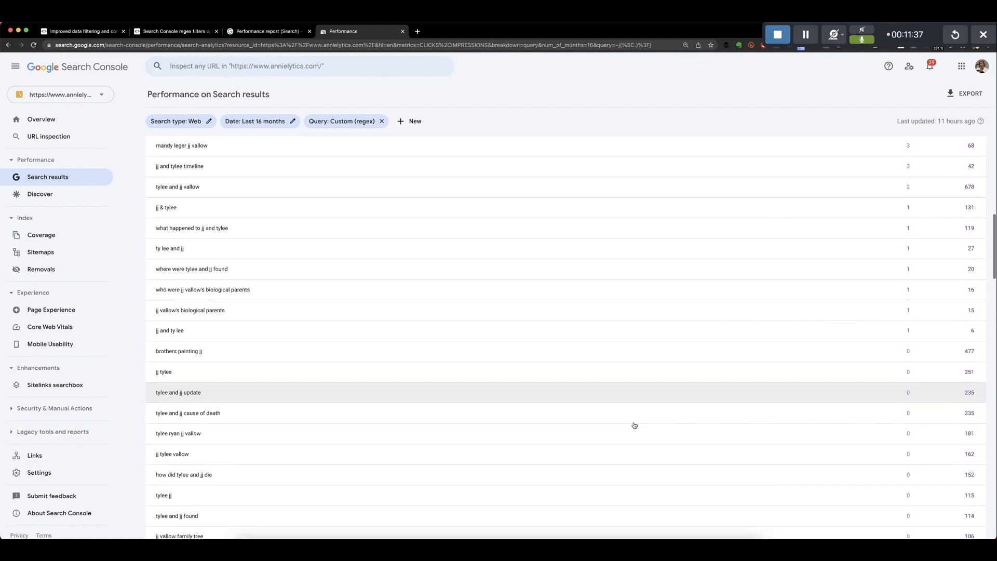
Search the page for j. and raise the query table to 250 rows per page to check for initials with periods
{"action": "key", "text": "super+f"}
{"action": "scroll", "coordinate": [634, 425], "scroll_direction": "up", "scroll_amount": 6}
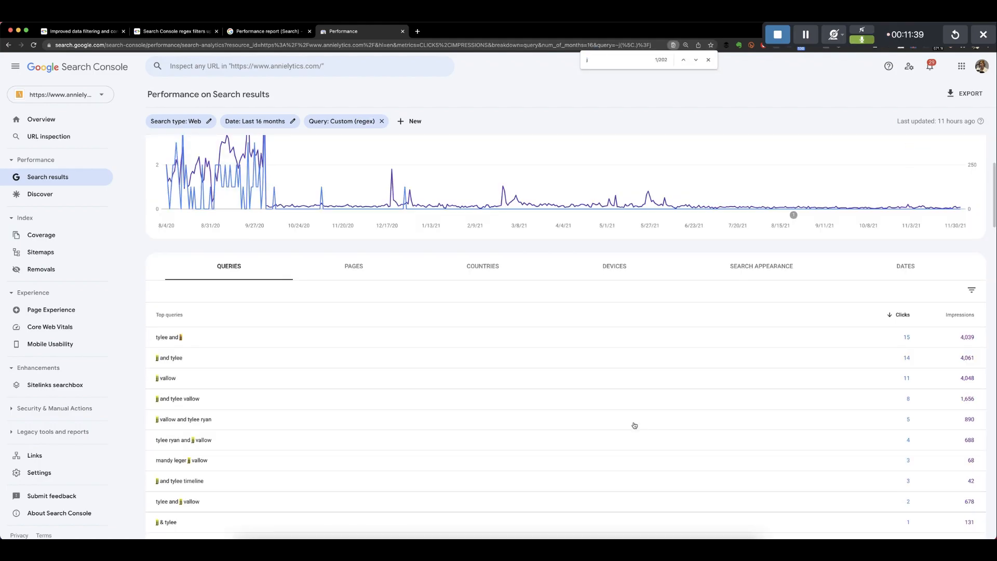
{"action": "scroll", "coordinate": [634, 425], "scroll_direction": "up", "scroll_amount": 2}
{"action": "scroll", "coordinate": [634, 425], "scroll_direction": "down", "scroll_amount": 15}
{"action": "scroll", "coordinate": [873, 455], "scroll_direction": "down", "scroll_amount": 15}
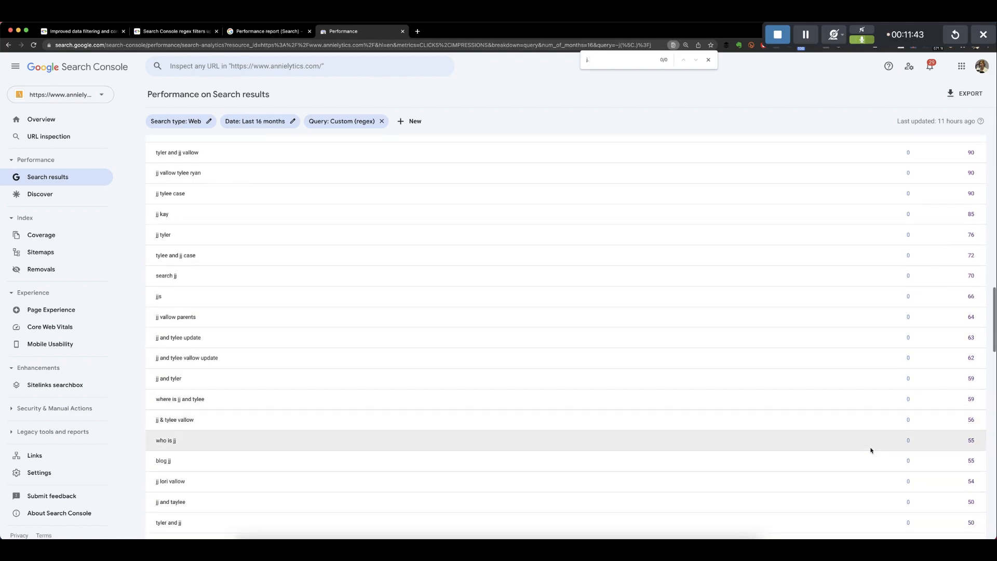
{"action": "scroll", "coordinate": [871, 450], "scroll_direction": "down", "scroll_amount": 10}
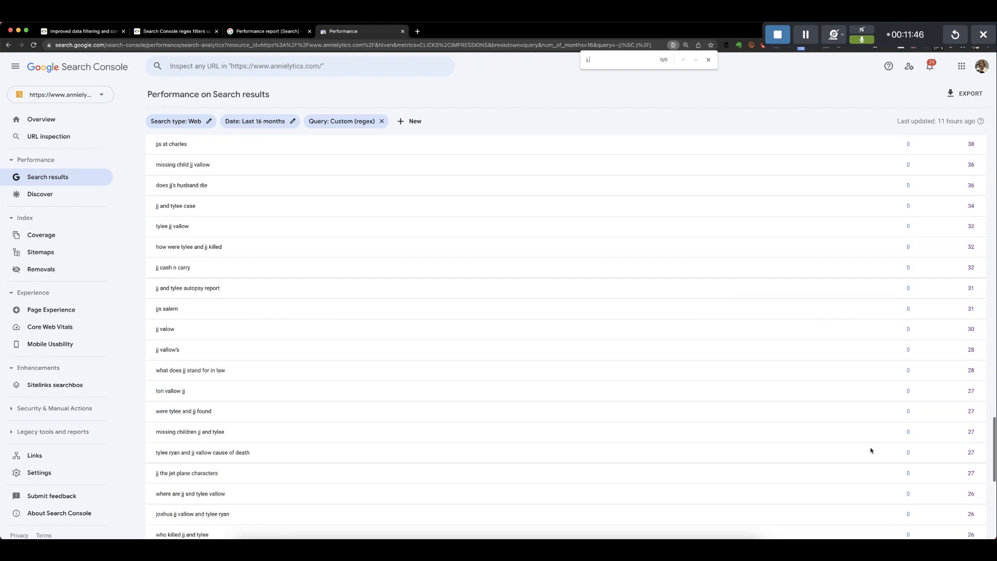
{"action": "left_click", "coordinate": [885, 502]}
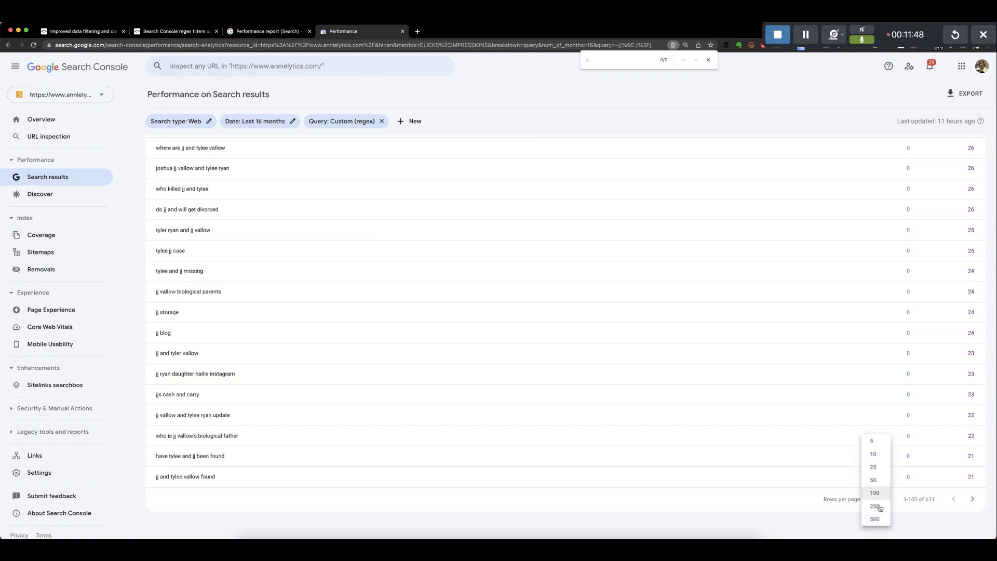
{"action": "left_click", "coordinate": [877, 508]}
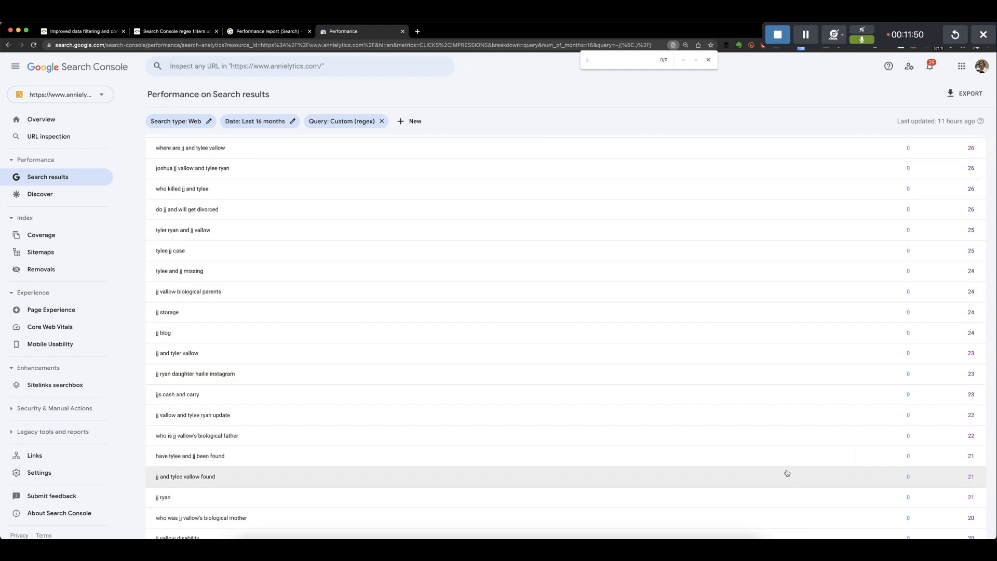
{"action": "type", "text": "j."}
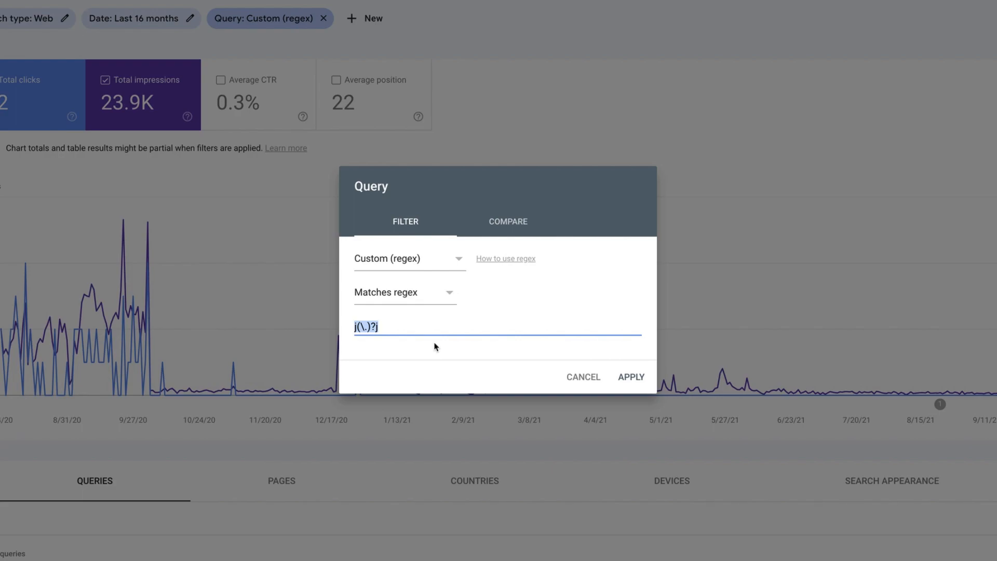
Append |tyle(e|r)|lori|vallow|ryan to the j(\.)?j expression in the query filter and apply it
{"action": "key", "text": "Right"}
{"action": "type", "text": "|tylee"}
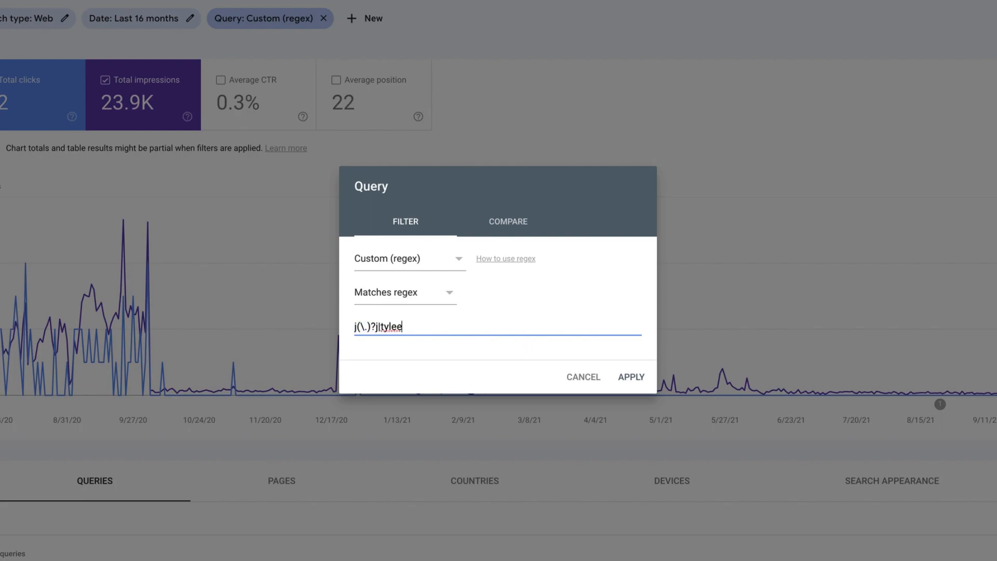
{"action": "type", "text": "("}
{"action": "type", "text": "|"}
{"action": "type", "text": "lori|vallow|ryan"}
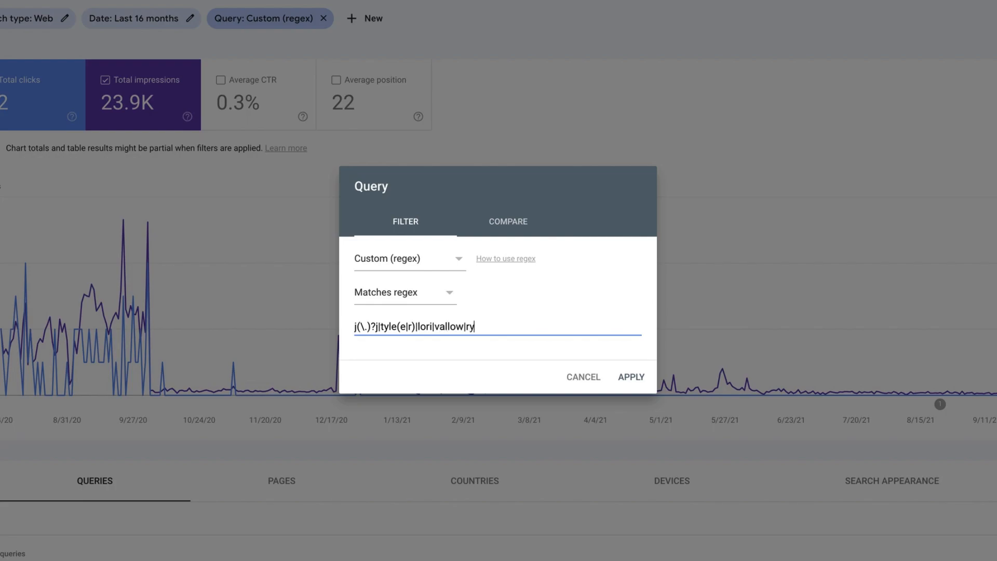
{"action": "left_click", "coordinate": [632, 381]}
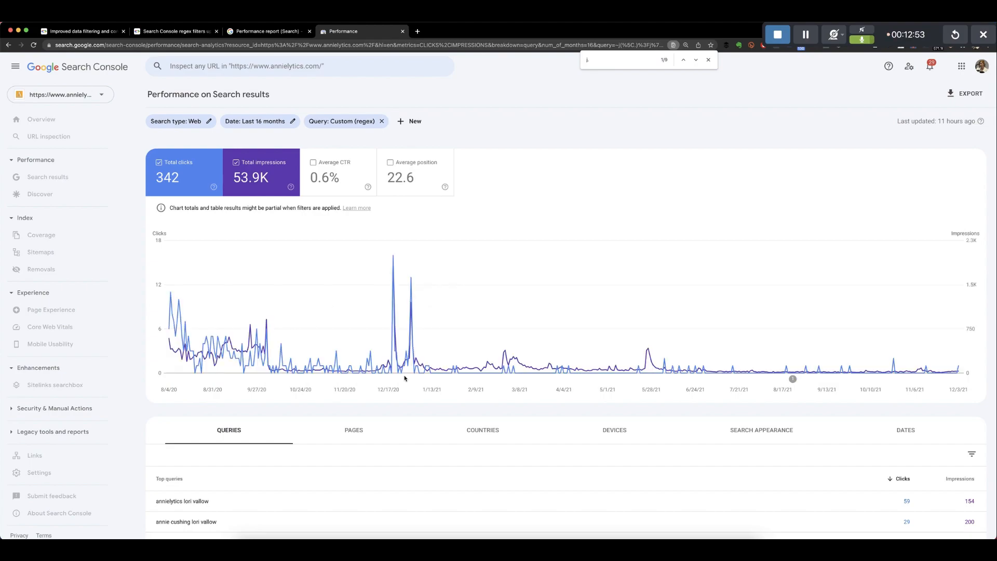
Show 100 rows per page and look through the queries matched by the expanded name expression
{"action": "scroll", "coordinate": [405, 378], "scroll_direction": "down", "scroll_amount": 1}
{"action": "scroll", "coordinate": [405, 378], "scroll_direction": "down", "scroll_amount": 5}
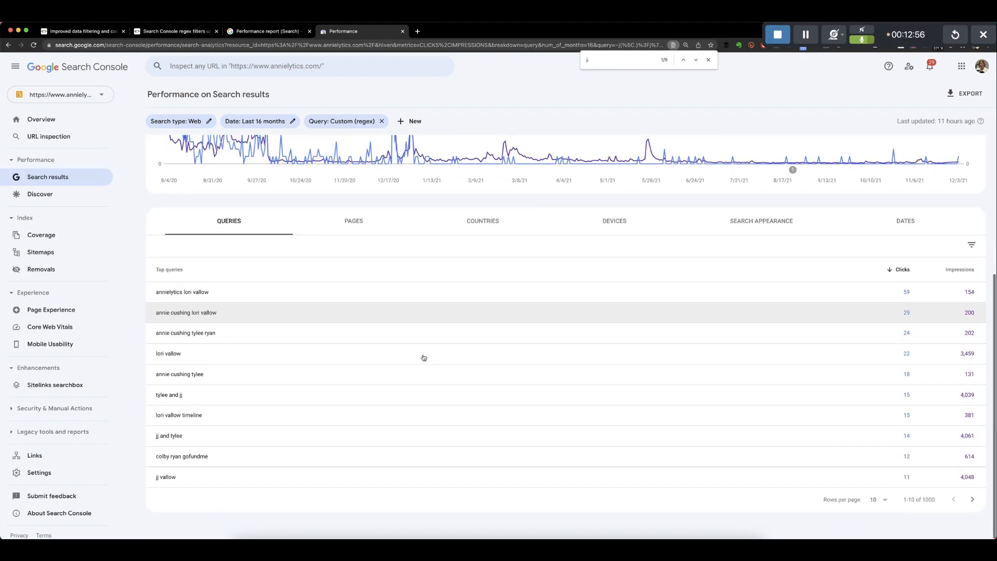
{"action": "left_click", "coordinate": [880, 501]}
{"action": "left_click", "coordinate": [875, 493]}
{"action": "scroll", "coordinate": [693, 414], "scroll_direction": "down", "scroll_amount": 10}
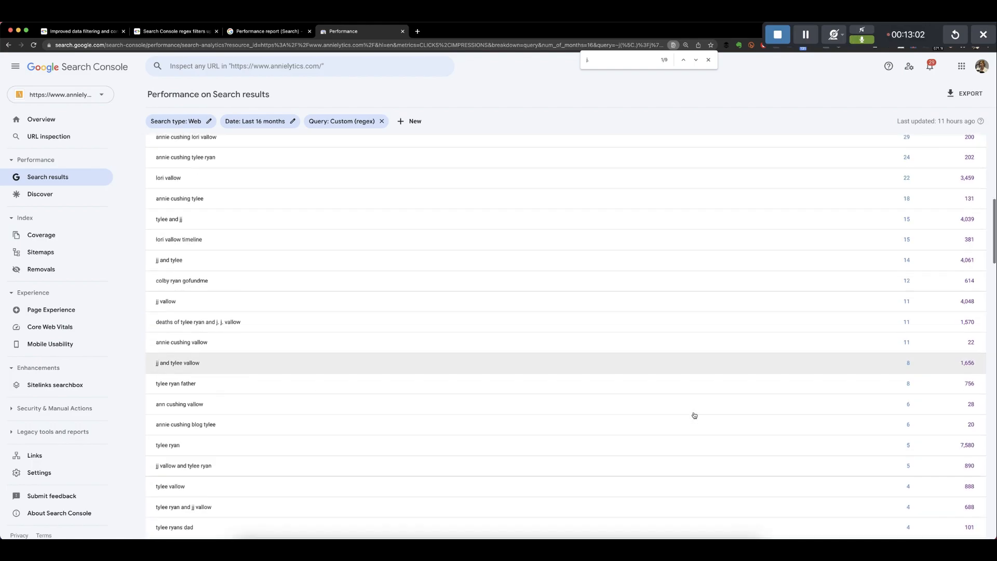
Cut the whole expression j(\.)?j|tyle(e|r)|lori|vallow|ryan out of the query filter
{"action": "scroll", "coordinate": [695, 415], "scroll_direction": "down", "scroll_amount": 6}
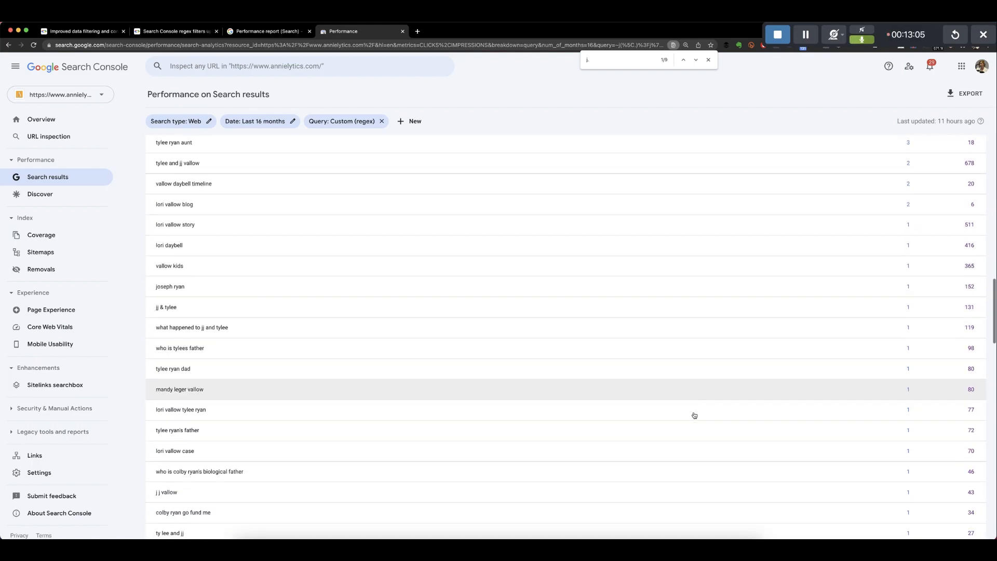
{"action": "scroll", "coordinate": [693, 414], "scroll_direction": "up", "scroll_amount": 20}
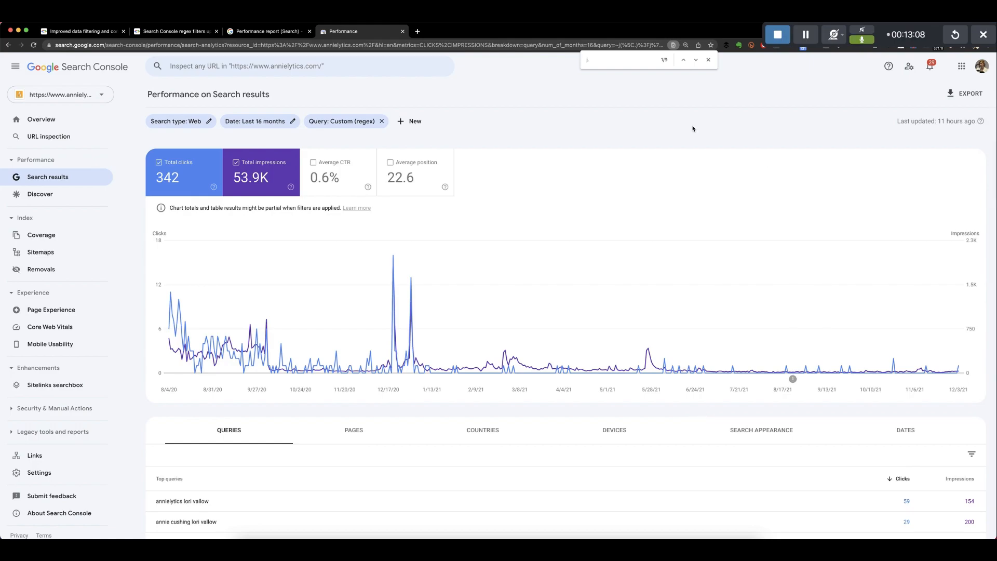
{"action": "left_click", "coordinate": [348, 121]}
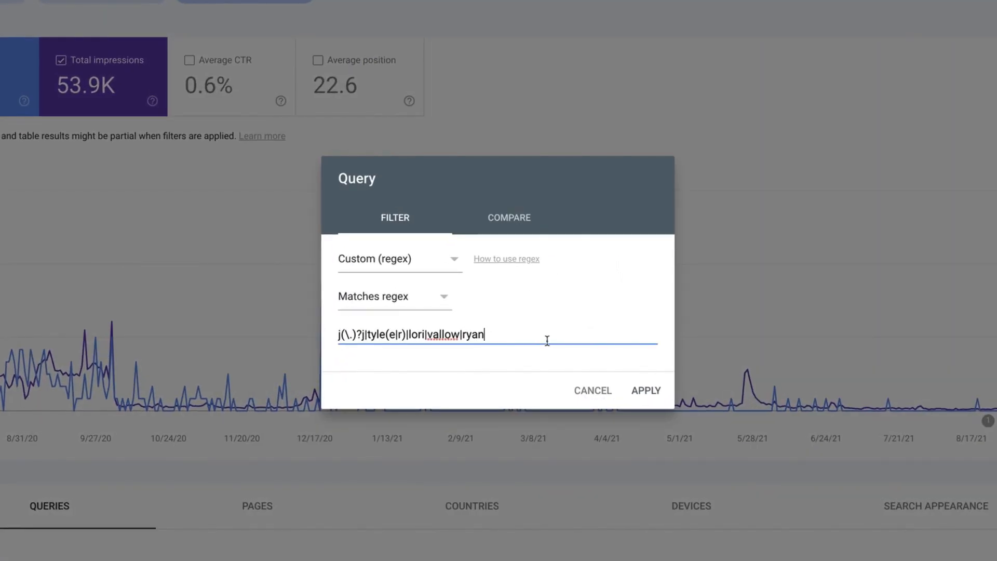
{"action": "type", "text": "|"}
{"action": "type", "text": "j"}
{"action": "left_click_drag", "start_coordinate": [488, 334], "coordinate": [323, 334]}
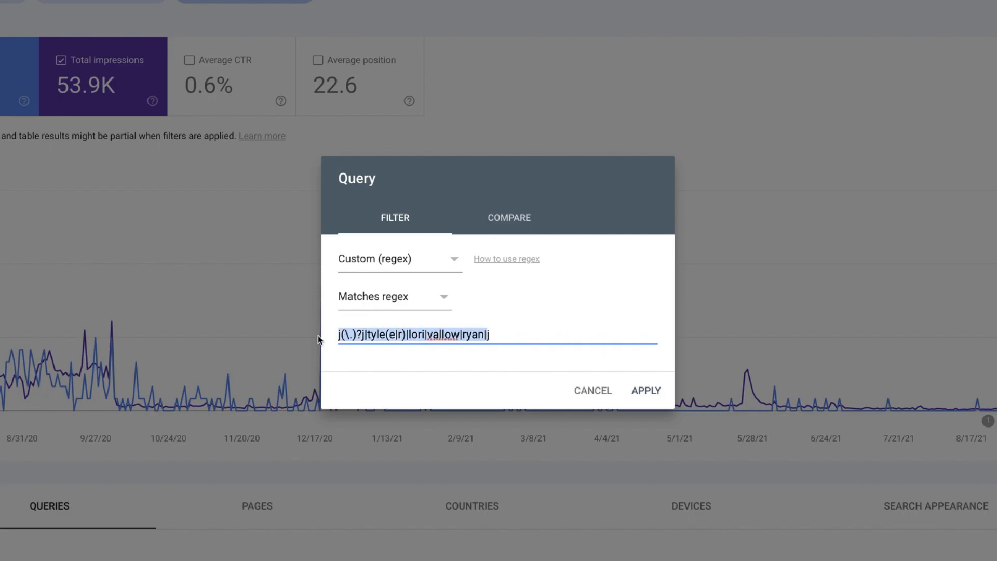
{"action": "key", "text": "BackSpace"}
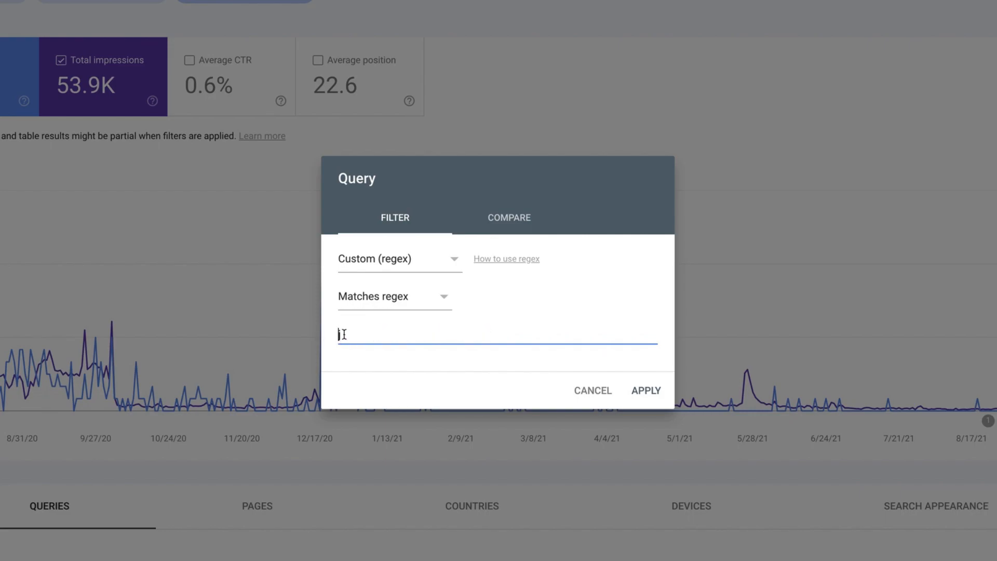
{"action": "type", "text": "j(\\.)?j|tyle(e|r)|lori|vallow|ryan|j"}
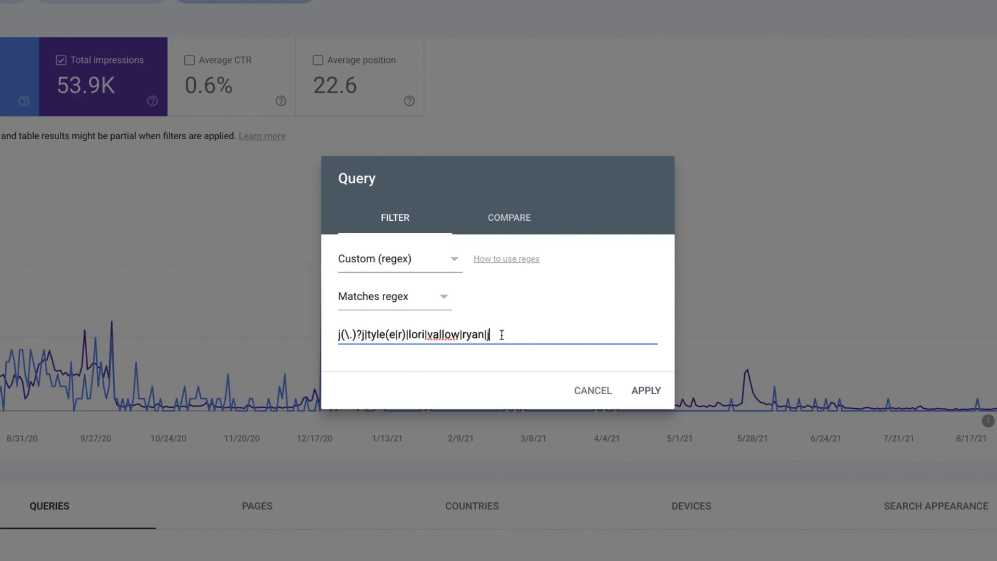
{"action": "key", "text": "BackSpace"}
{"action": "left_click_drag", "start_coordinate": [505, 335], "coordinate": [338, 328]}
{"action": "key", "text": "BackSpace"}
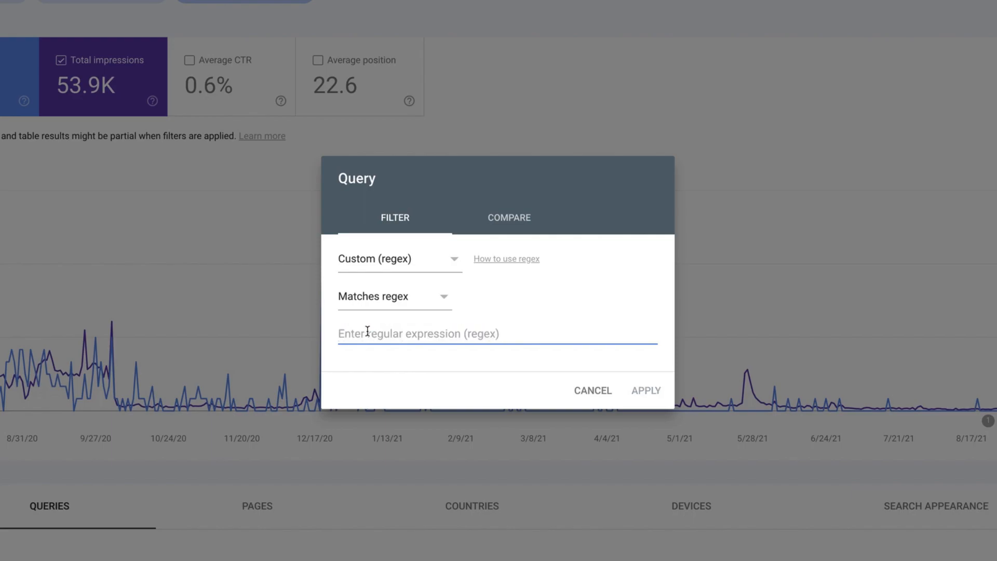
Apply jo(e|seph) as the query filter's regular expression and look through the matching queries
{"action": "type", "text": "jo"}
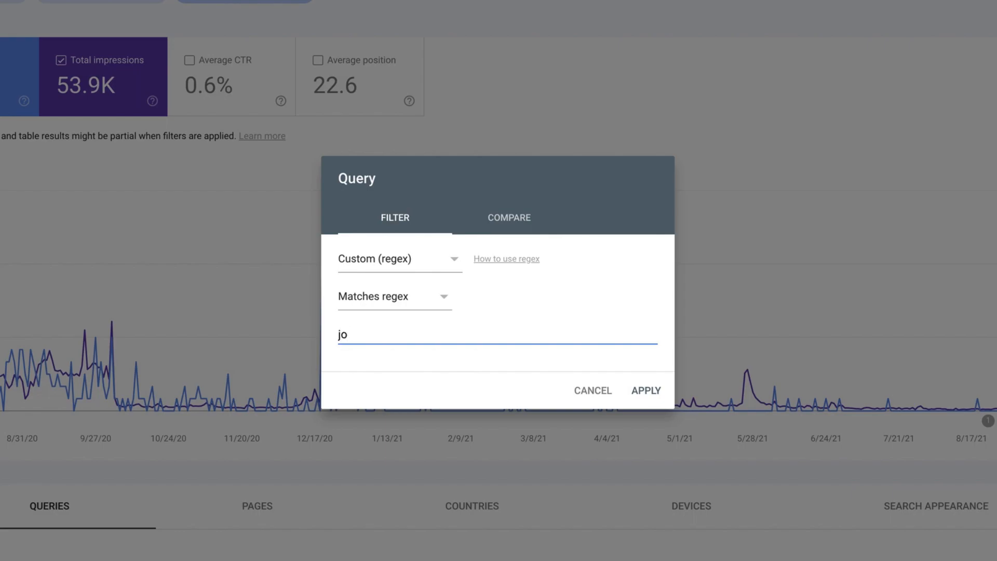
{"action": "type", "text": "(_"}
{"action": "type", "text": ")"}
{"action": "type", "text": "e"}
{"action": "type", "text": "|seph"}
{"action": "left_click", "coordinate": [646, 391]}
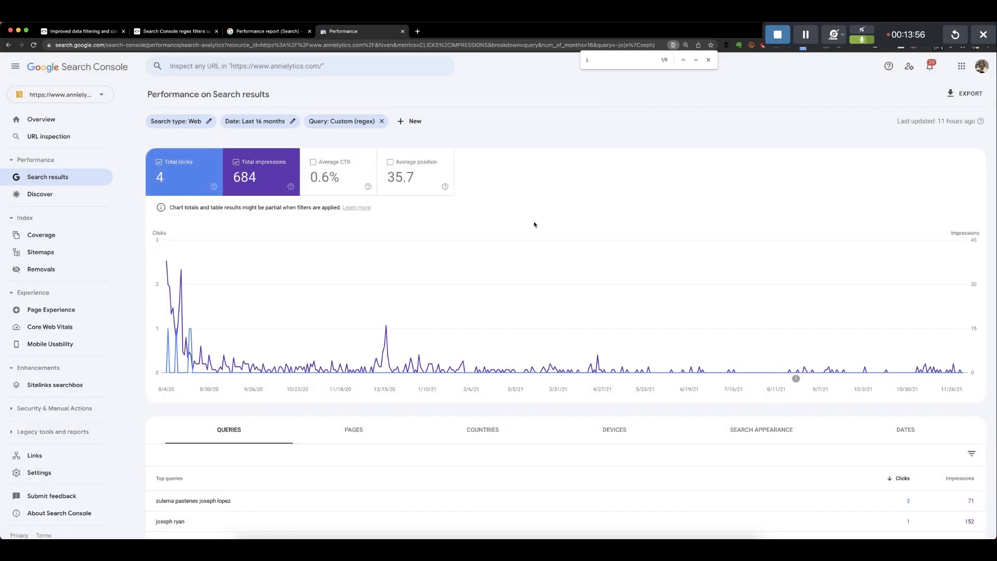
{"action": "scroll", "coordinate": [540, 213], "scroll_direction": "down", "scroll_amount": 3}
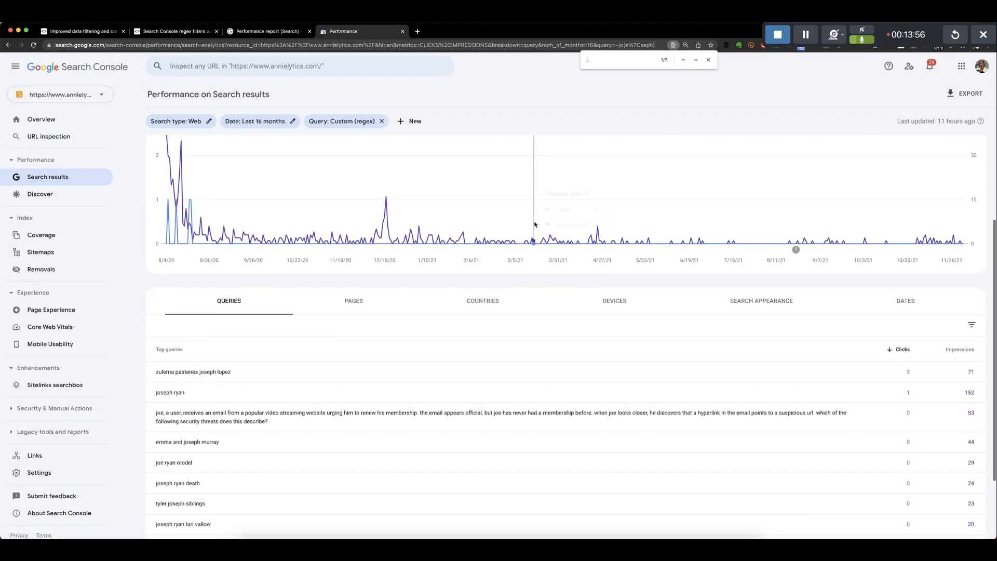
{"action": "scroll", "coordinate": [535, 224], "scroll_direction": "down", "scroll_amount": 2}
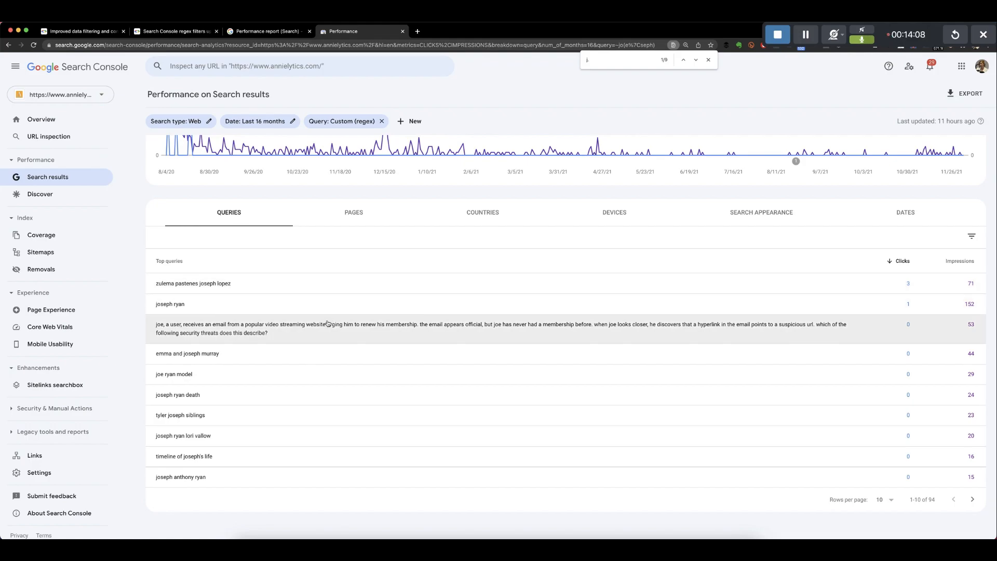
Append .*ryan to the jo(e|seph) expression, apply the query filter and look through the matches
{"action": "scroll", "coordinate": [326, 322], "scroll_direction": "up", "scroll_amount": 3}
{"action": "left_click", "coordinate": [342, 121]}
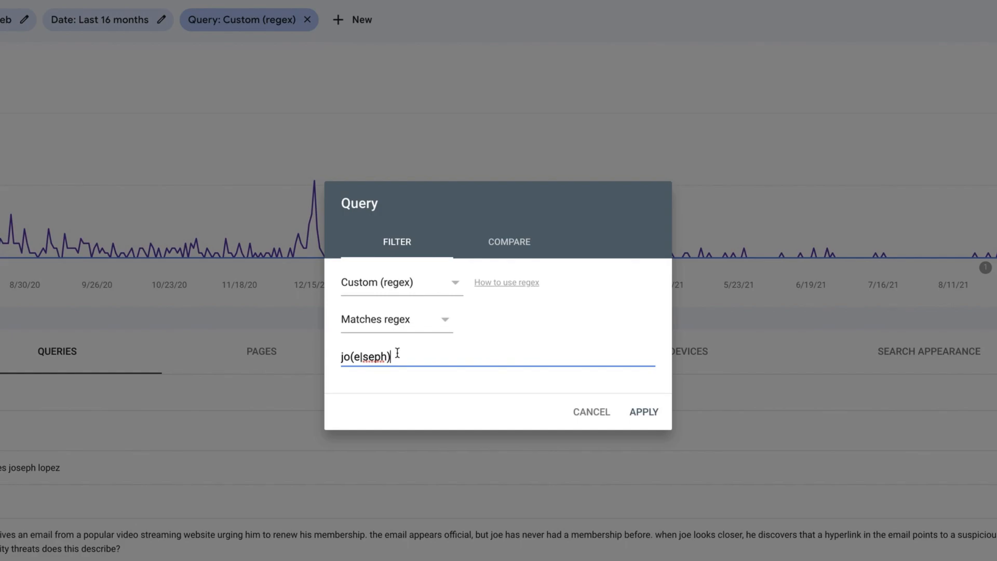
{"action": "type", "text": ".*"}
{"action": "type", "text": "ryan"}
{"action": "left_click", "coordinate": [645, 411]}
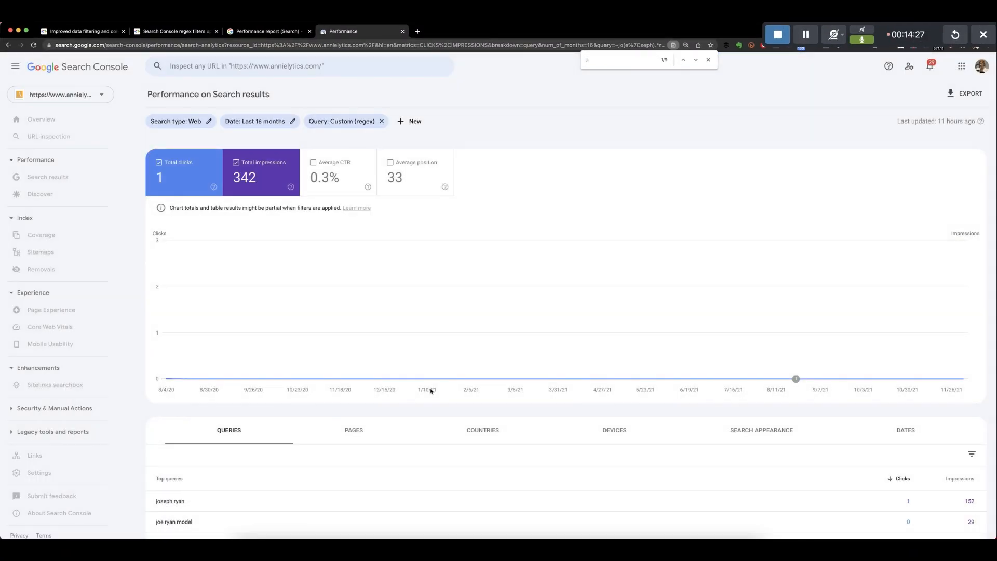
{"action": "scroll", "coordinate": [429, 392], "scroll_direction": "down", "scroll_amount": 5}
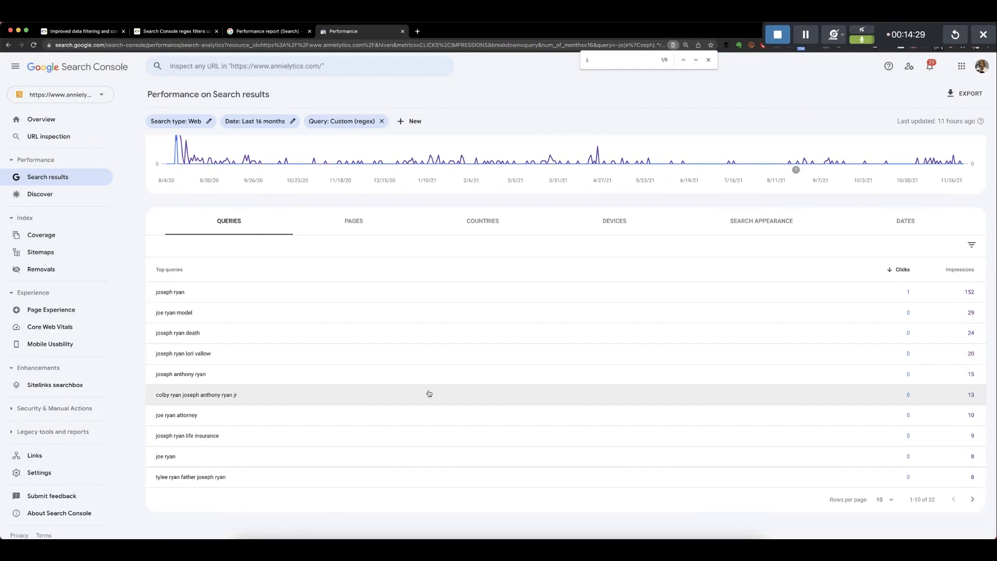
{"action": "scroll", "coordinate": [429, 393], "scroll_direction": "up", "scroll_amount": 1}
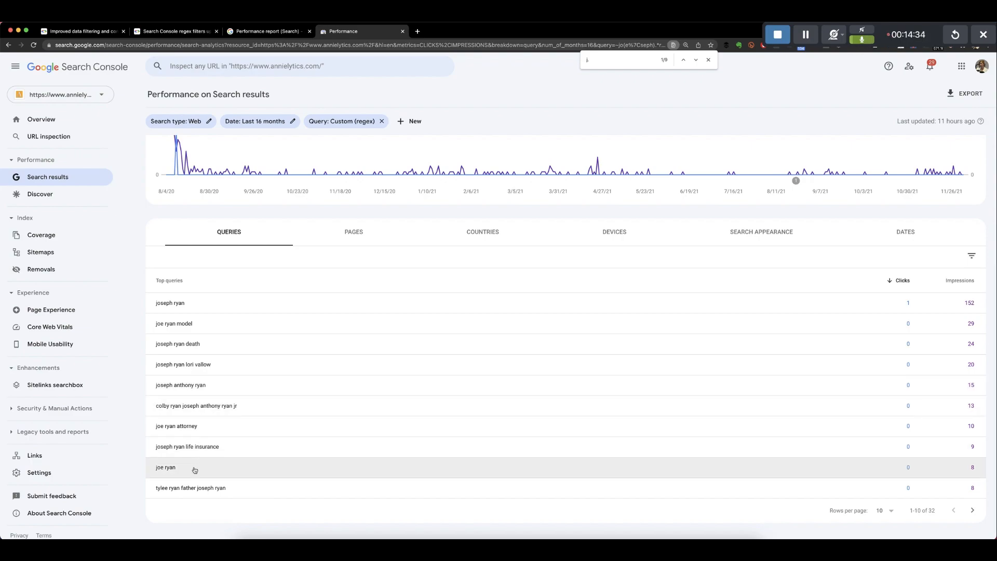
{"action": "scroll", "coordinate": [363, 378], "scroll_direction": "up", "scroll_amount": 1}
{"action": "scroll", "coordinate": [363, 377], "scroll_direction": "up", "scroll_amount": 3}
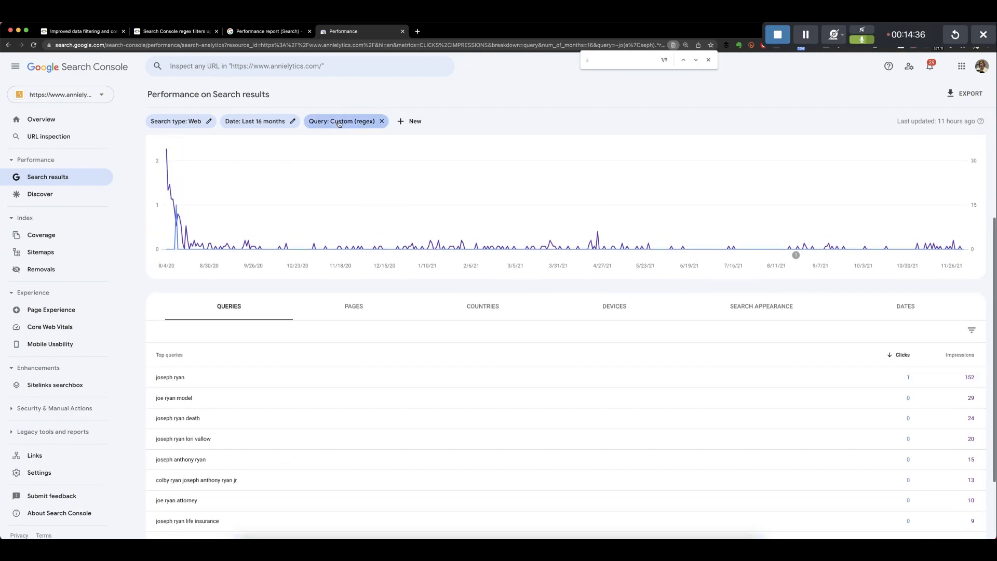
Append |j(\.)?j|tyle(e|r)|lori|vallow|ryan to the query expression, switch the condition to Doesn't match regex and apply the filter
{"action": "left_click", "coordinate": [342, 122]}
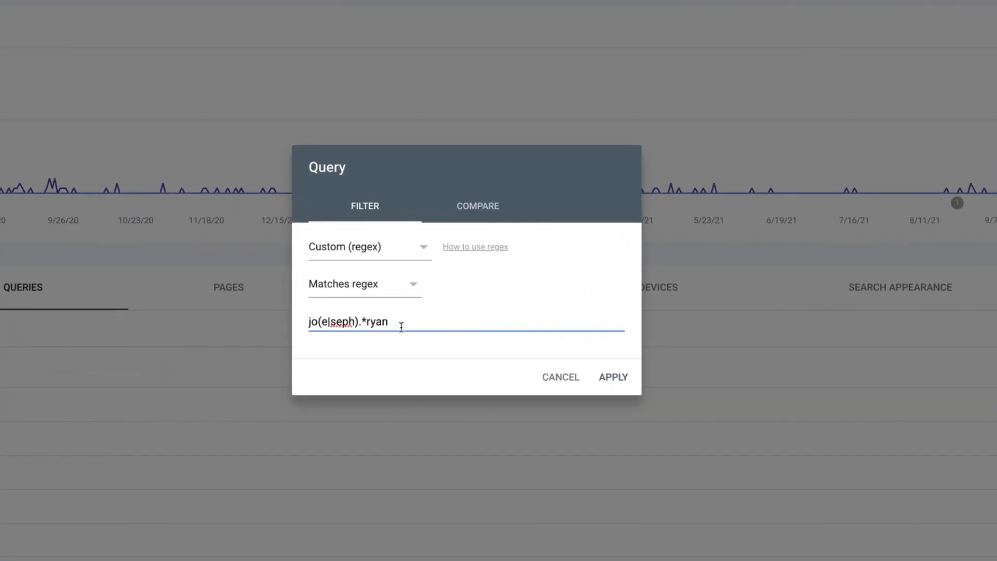
{"action": "type", "text": "|j(\\.)?j|tyle(e|r)|lori|vallow|ryan"}
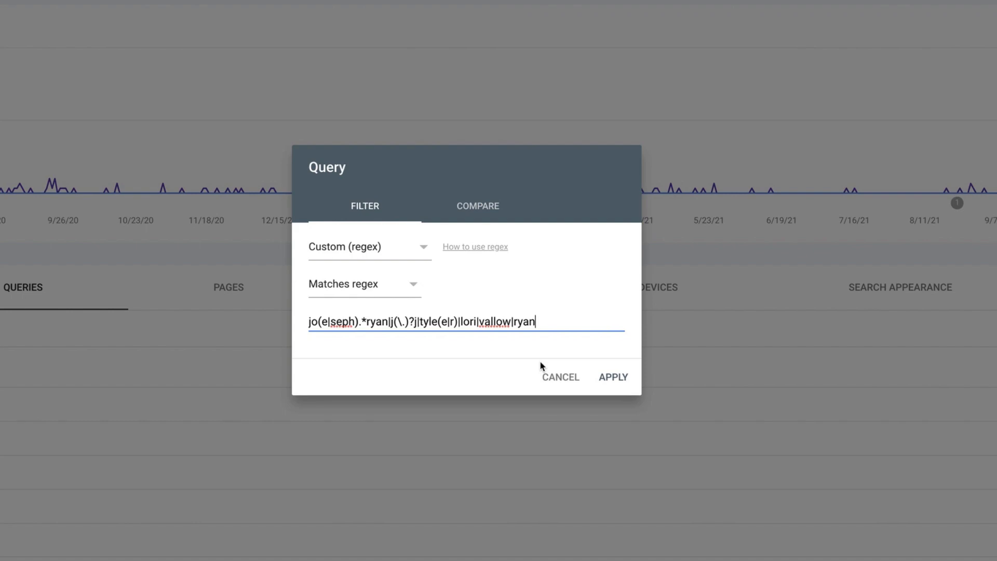
{"action": "left_click", "coordinate": [368, 286]}
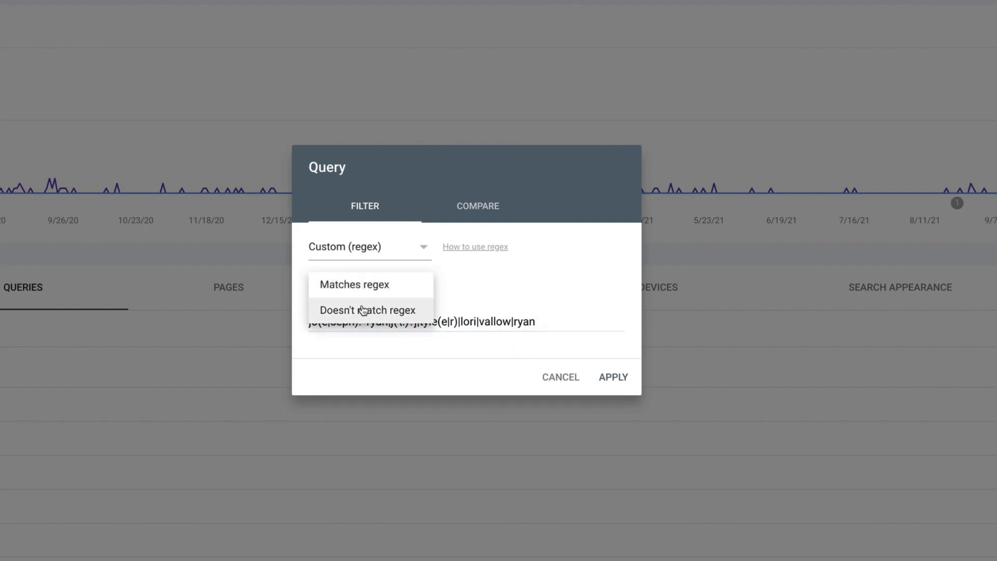
{"action": "left_click", "coordinate": [363, 311]}
{"action": "left_click", "coordinate": [604, 374]}
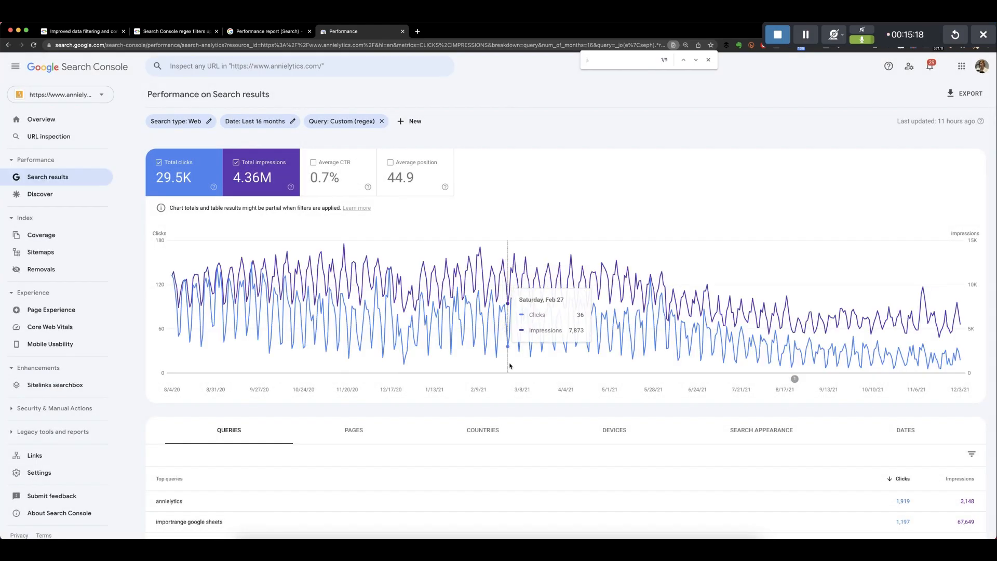
Show 100 rows per page and look through the queries that remain under the exclusion filter
{"action": "scroll", "coordinate": [510, 359], "scroll_direction": "down", "scroll_amount": 4}
{"action": "scroll", "coordinate": [510, 373], "scroll_direction": "down", "scroll_amount": 1}
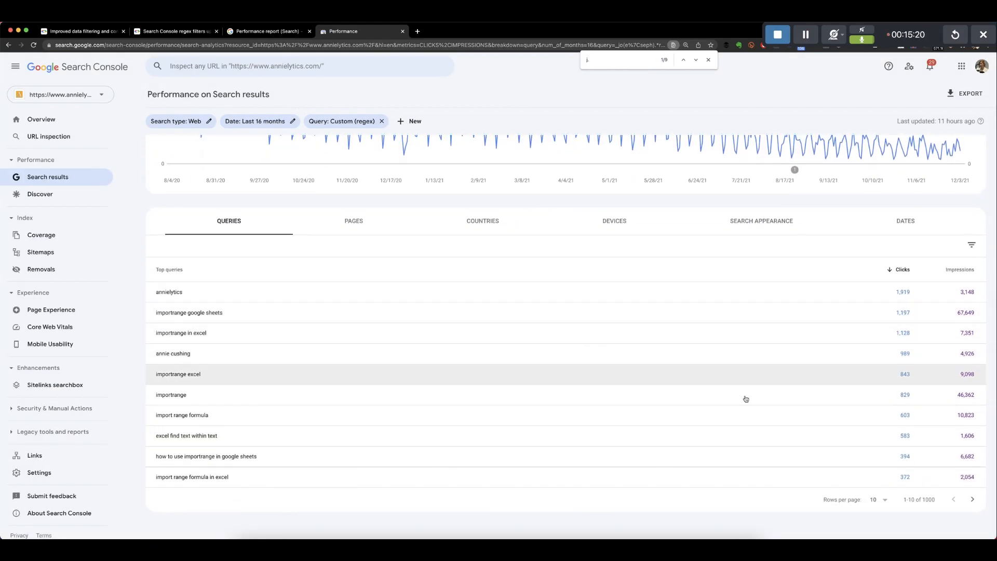
{"action": "left_click", "coordinate": [883, 502]}
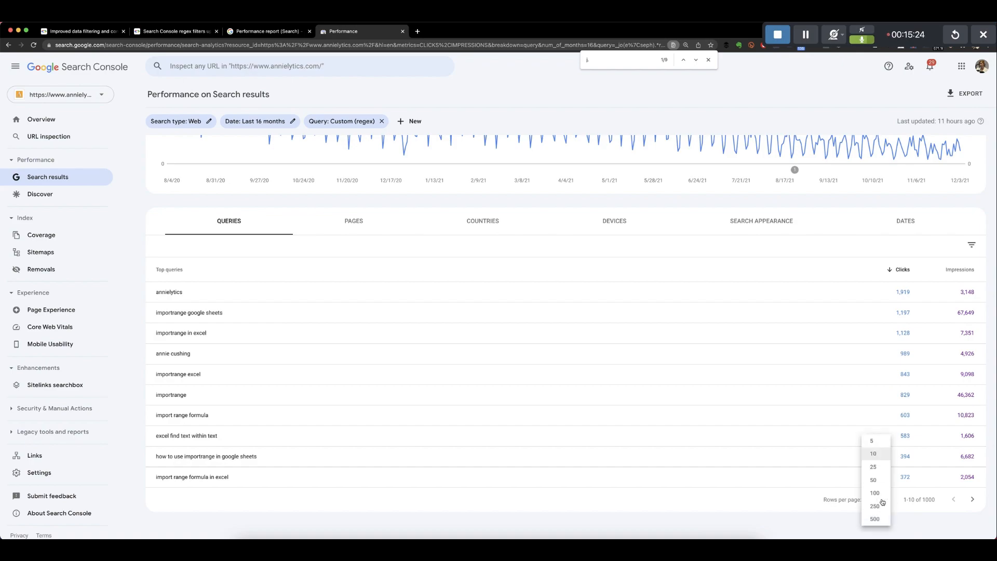
{"action": "left_click", "coordinate": [876, 494]}
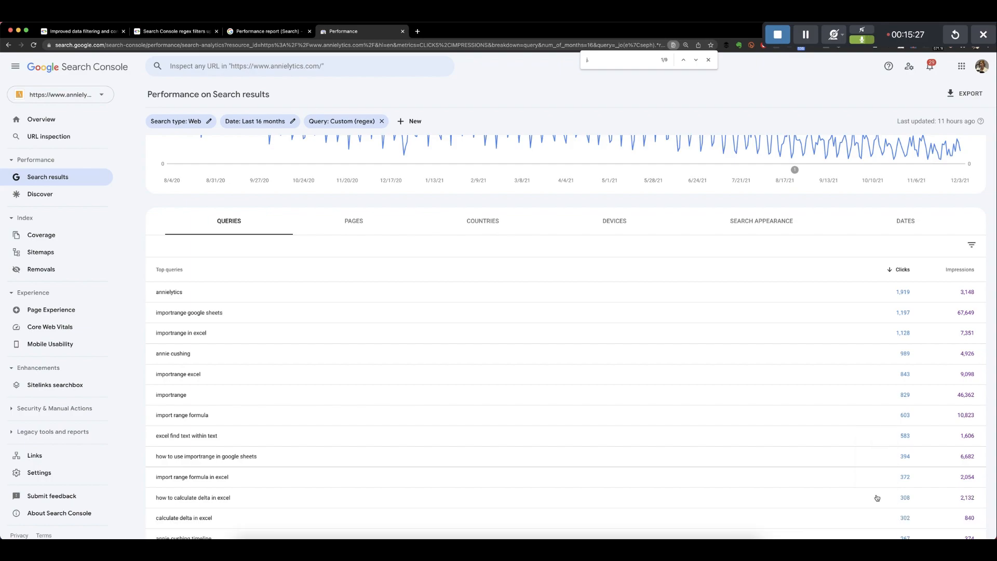
{"action": "scroll", "coordinate": [578, 427], "scroll_direction": "down", "scroll_amount": 5}
{"action": "scroll", "coordinate": [579, 427], "scroll_direction": "down", "scroll_amount": 15}
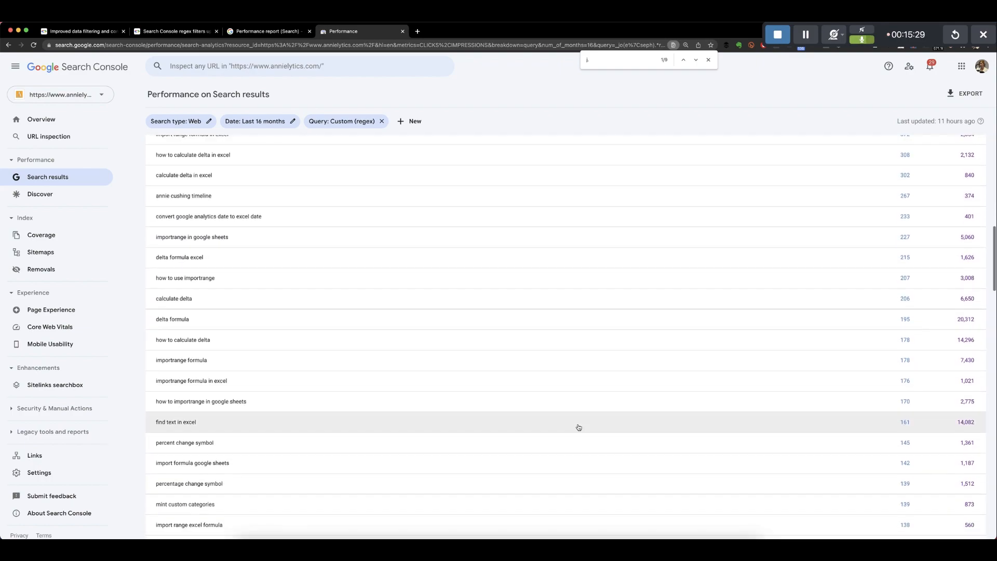
{"action": "scroll", "coordinate": [578, 427], "scroll_direction": "down", "scroll_amount": 15}
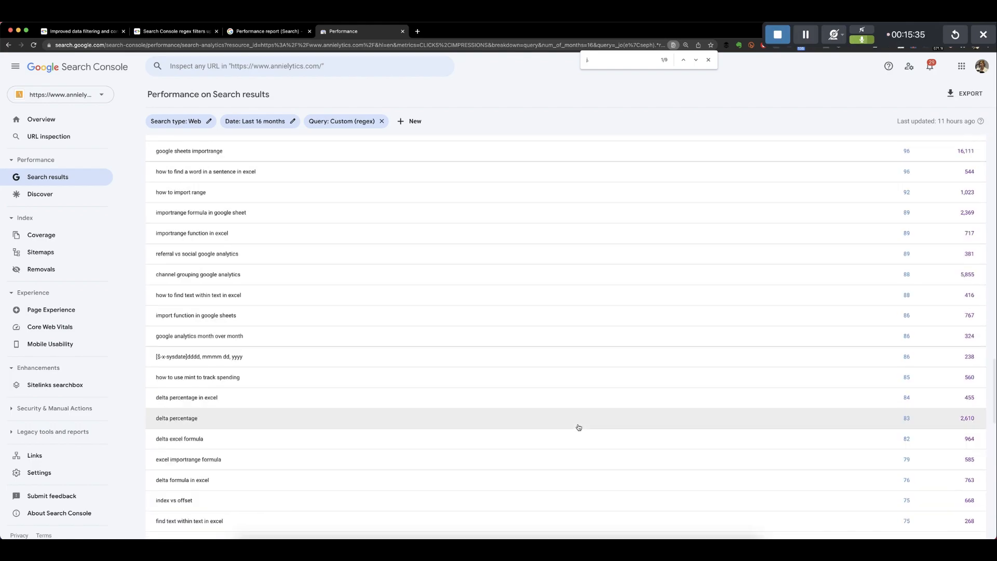
{"action": "scroll", "coordinate": [579, 427], "scroll_direction": "up", "scroll_amount": 20}
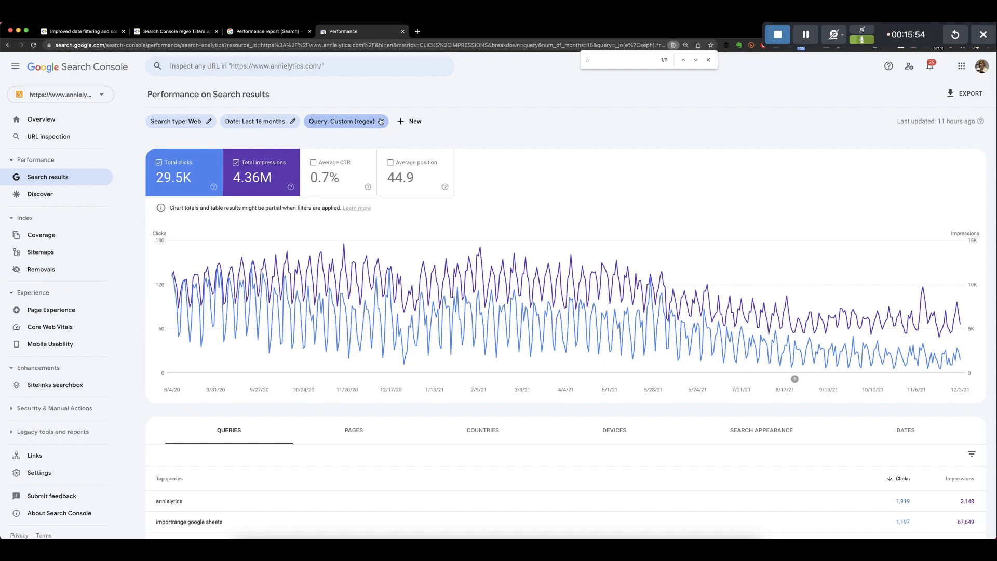
Remove the query filter and show the report's table broken down by page
{"action": "left_click", "coordinate": [381, 122]}
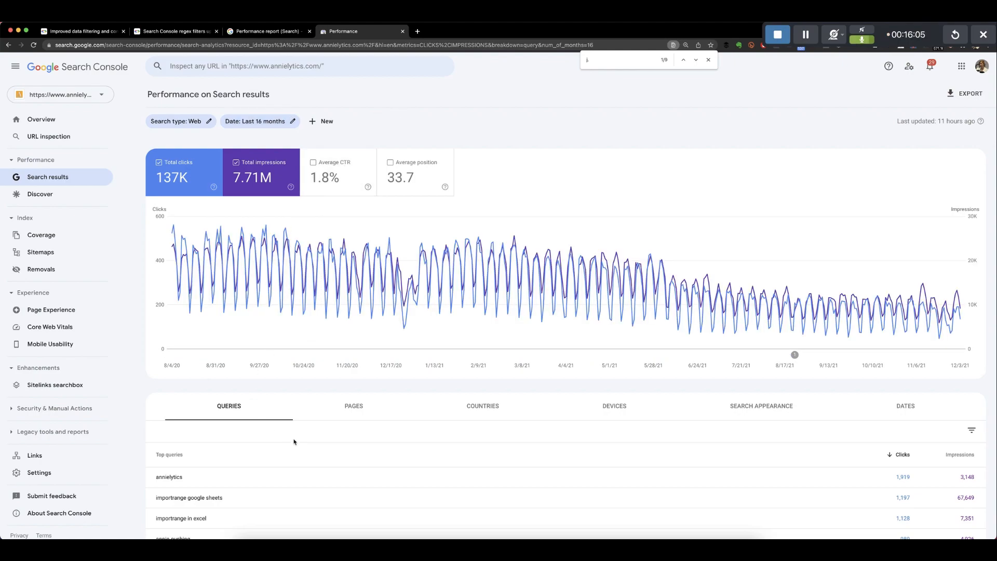
{"action": "left_click", "coordinate": [362, 414]}
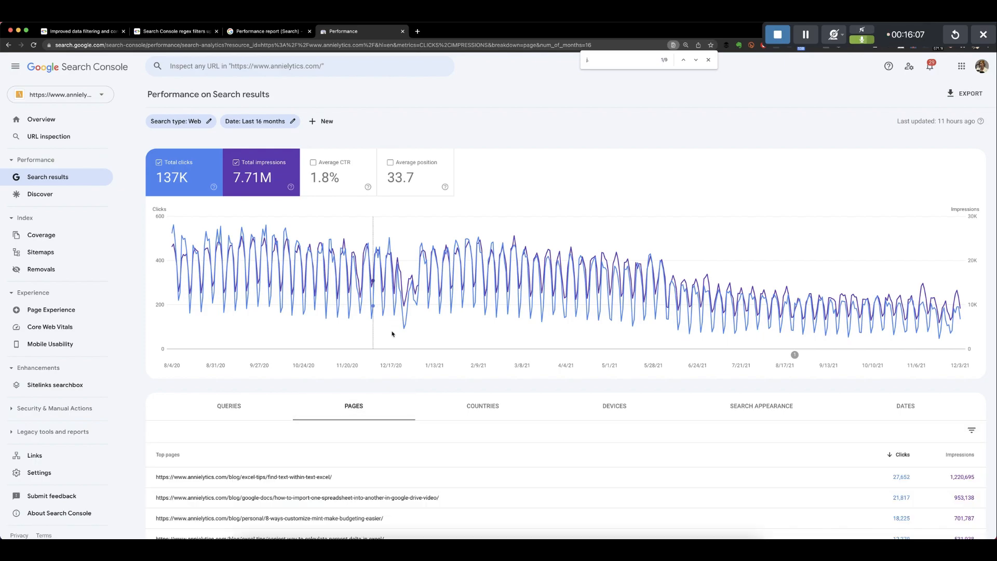
{"action": "scroll", "coordinate": [393, 339], "scroll_direction": "down", "scroll_amount": 2}
{"action": "scroll", "coordinate": [393, 339], "scroll_direction": "down", "scroll_amount": 4}
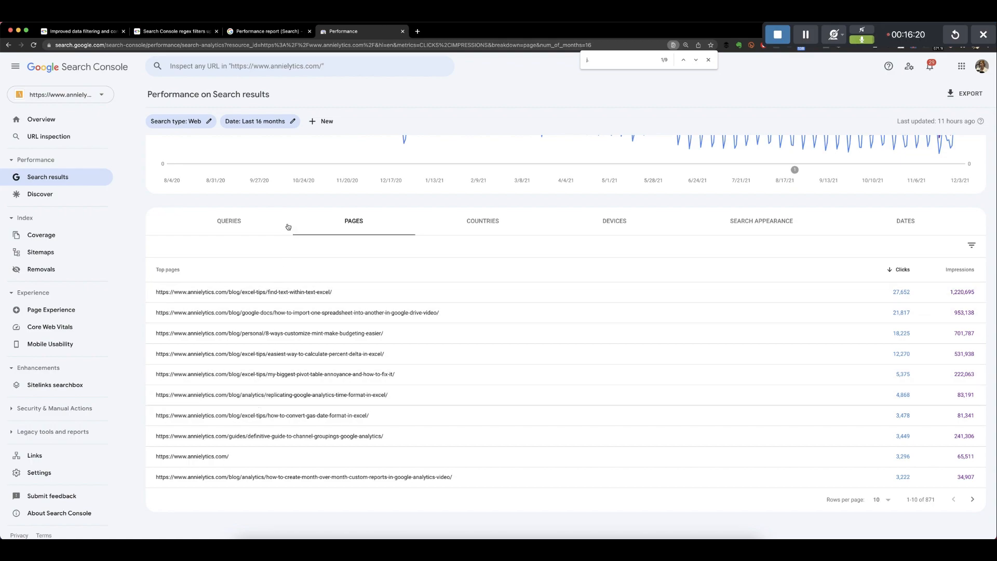
Add a page filter with a custom regex that matches /(resources|guides)/ and apply it to the report
{"action": "left_click", "coordinate": [322, 122]}
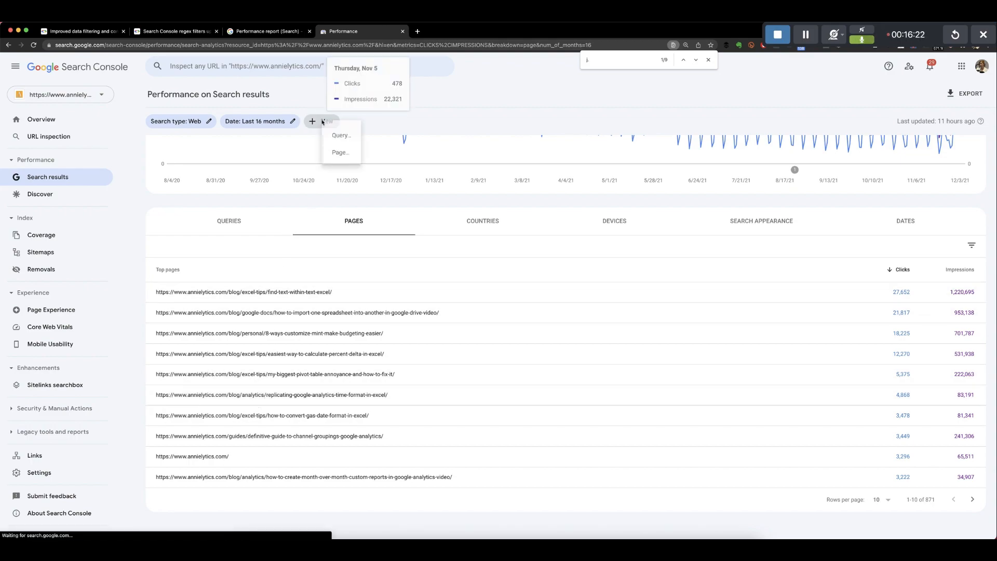
{"action": "left_click", "coordinate": [338, 152]}
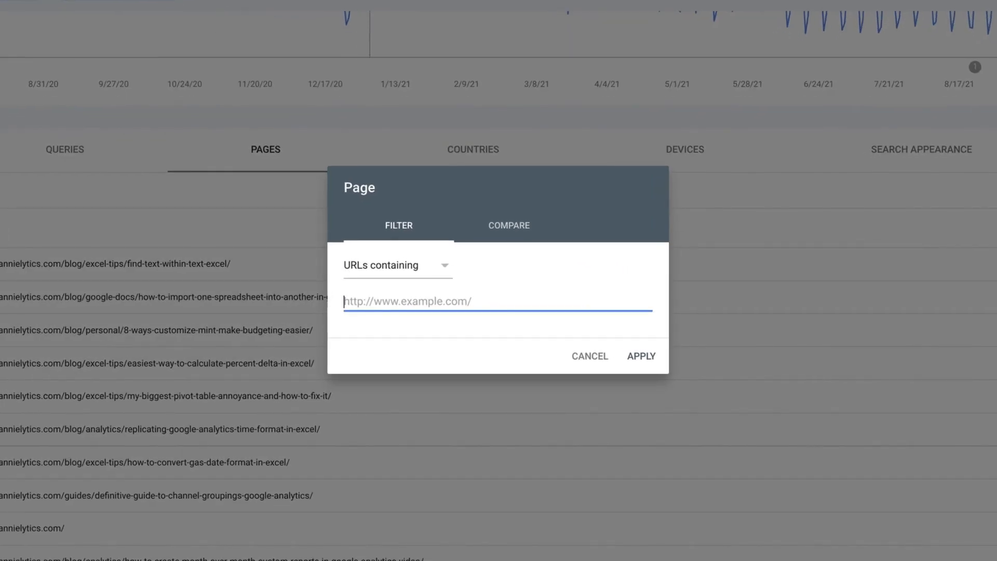
{"action": "left_click", "coordinate": [455, 292]}
{"action": "left_click", "coordinate": [410, 340]}
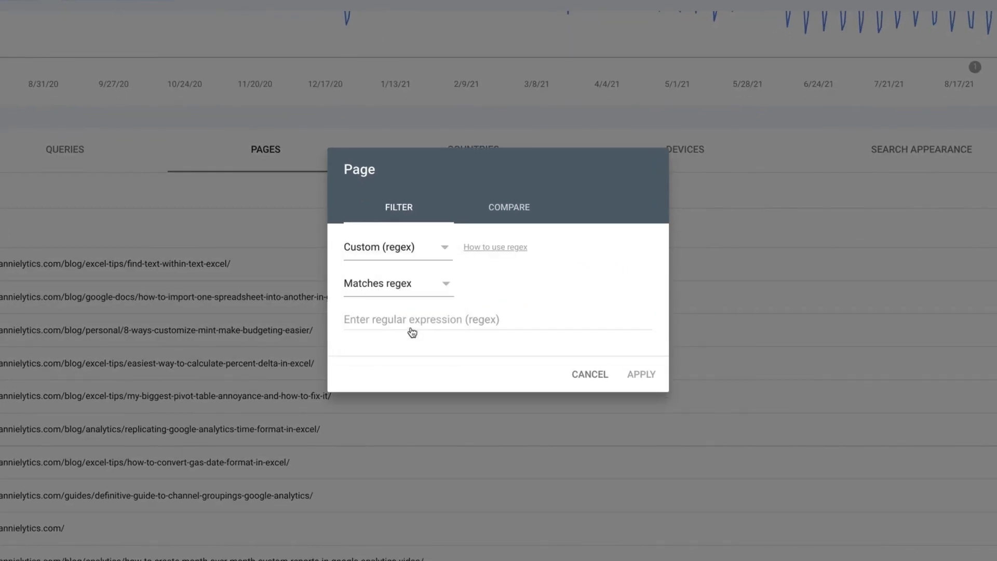
{"action": "left_click", "coordinate": [362, 322]}
{"action": "type", "text": "/"}
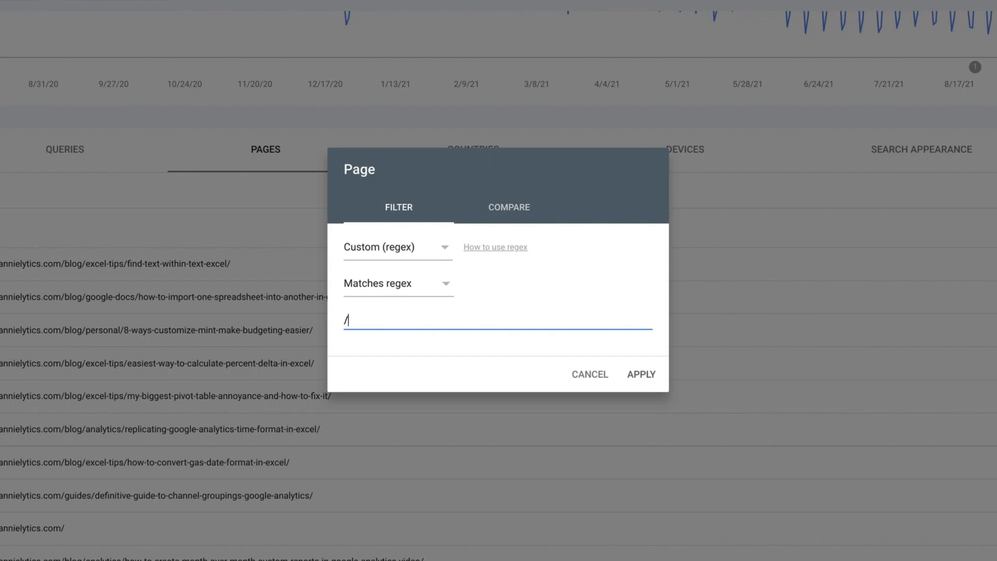
{"action": "type", "text": "resources|guides/"}
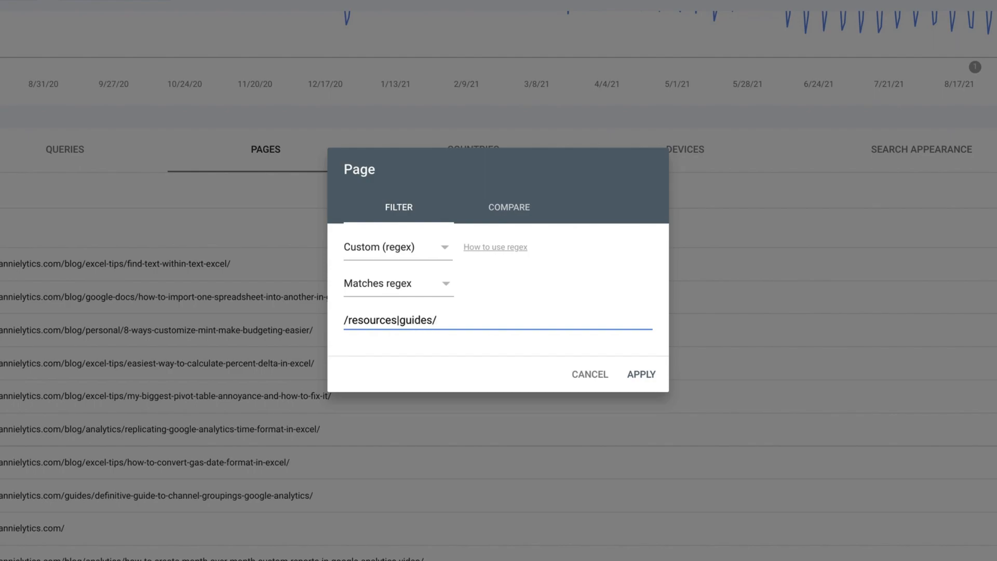
{"action": "type", "text": "("}
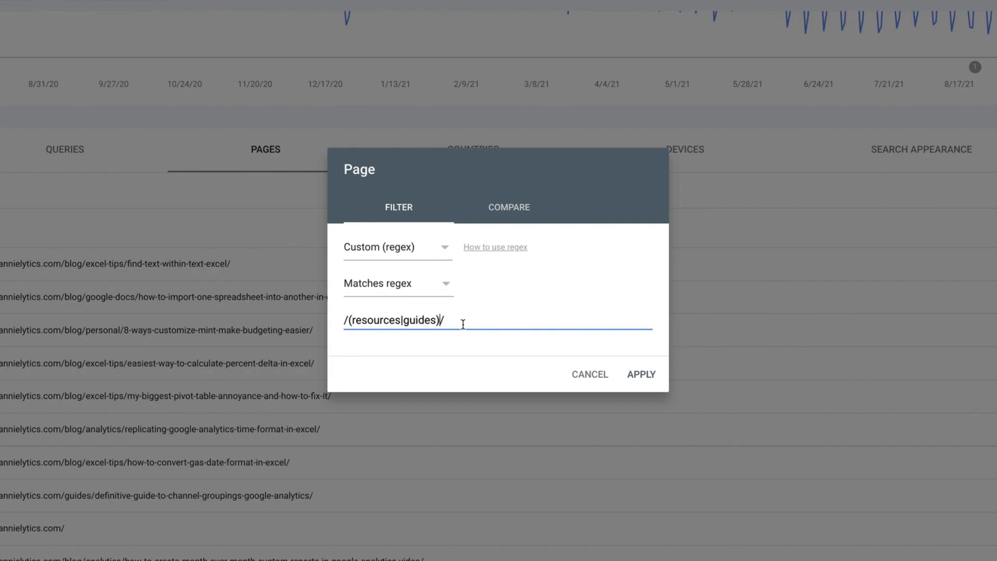
{"action": "left_click", "coordinate": [633, 374]}
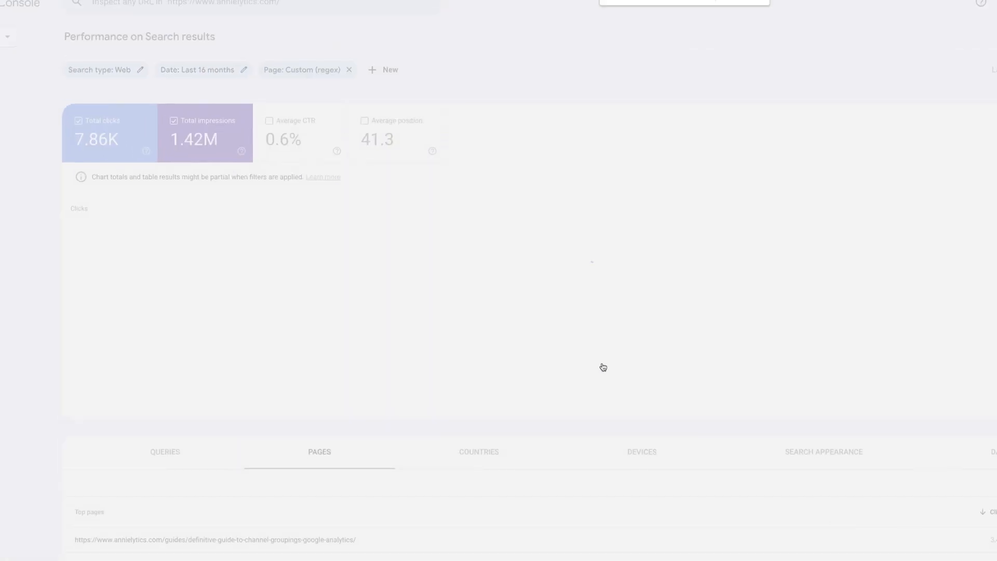
Show more rows per page and look through the page URLs that match the resources and guides filter
{"action": "scroll", "coordinate": [589, 375], "scroll_direction": "down", "scroll_amount": 5}
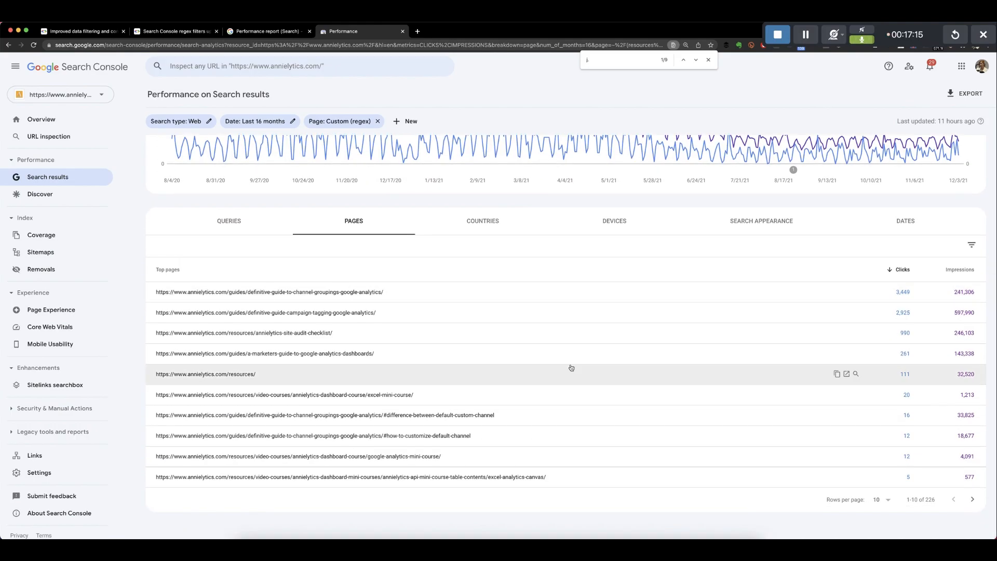
{"action": "left_click", "coordinate": [886, 500]}
{"action": "left_click", "coordinate": [879, 507]}
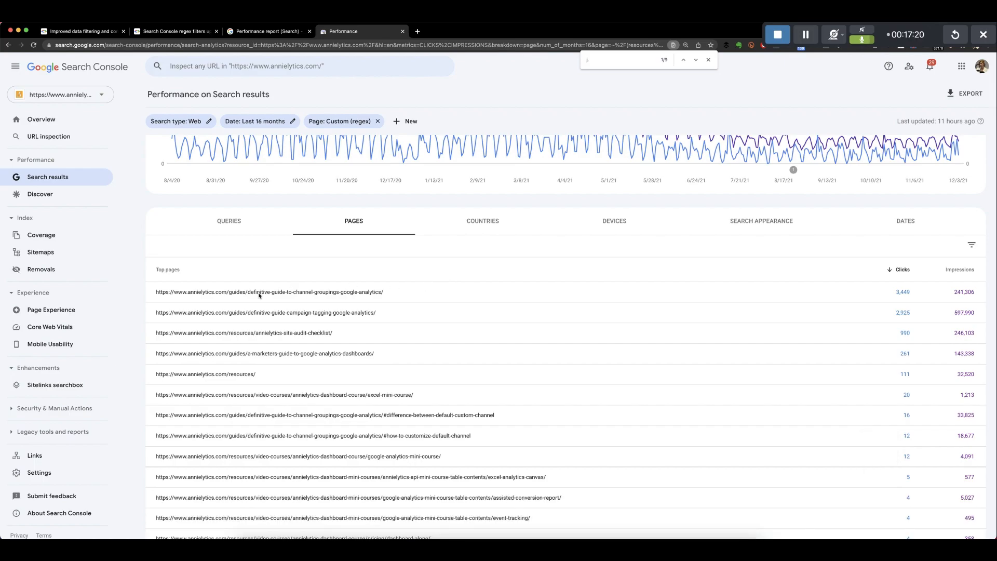
{"action": "scroll", "coordinate": [240, 395], "scroll_direction": "down", "scroll_amount": 4}
{"action": "scroll", "coordinate": [239, 395], "scroll_direction": "down", "scroll_amount": 5}
{"action": "scroll", "coordinate": [240, 393], "scroll_direction": "up", "scroll_amount": 8}
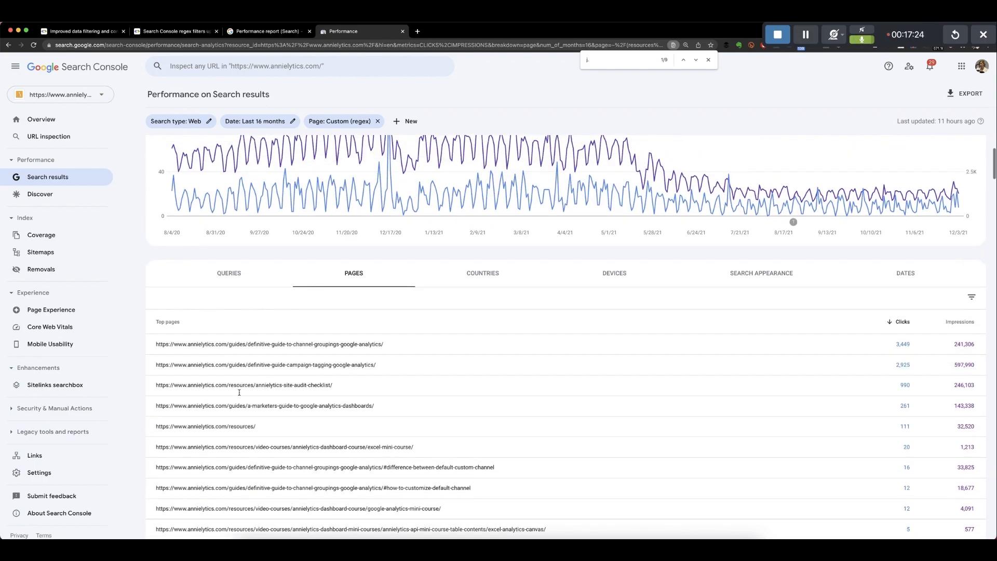
{"action": "scroll", "coordinate": [240, 393], "scroll_direction": "up", "scroll_amount": 3}
Break the filtered report down by query, show more rows per page and look through the queries
{"action": "left_click", "coordinate": [240, 432]}
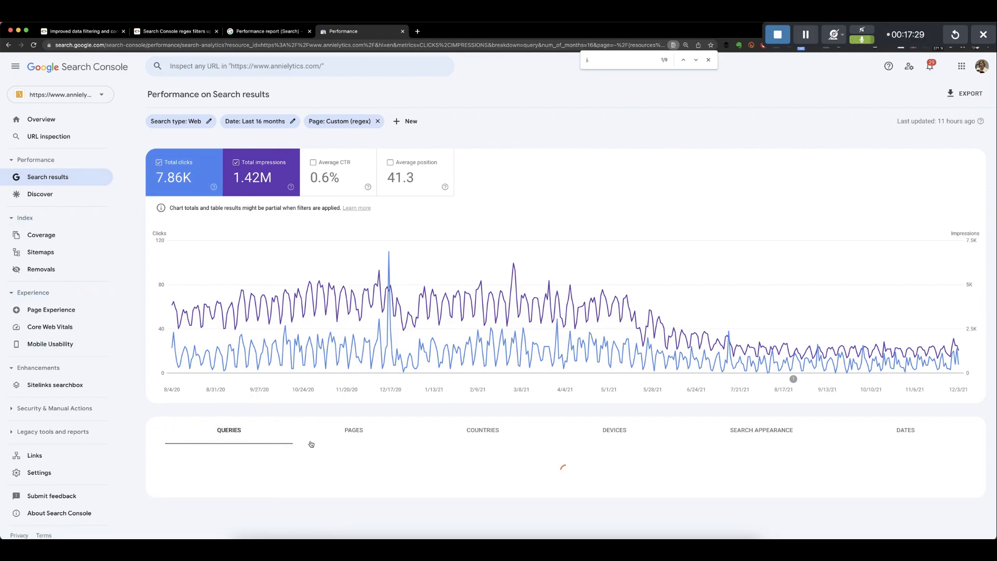
{"action": "scroll", "coordinate": [311, 445], "scroll_direction": "down", "scroll_amount": 4}
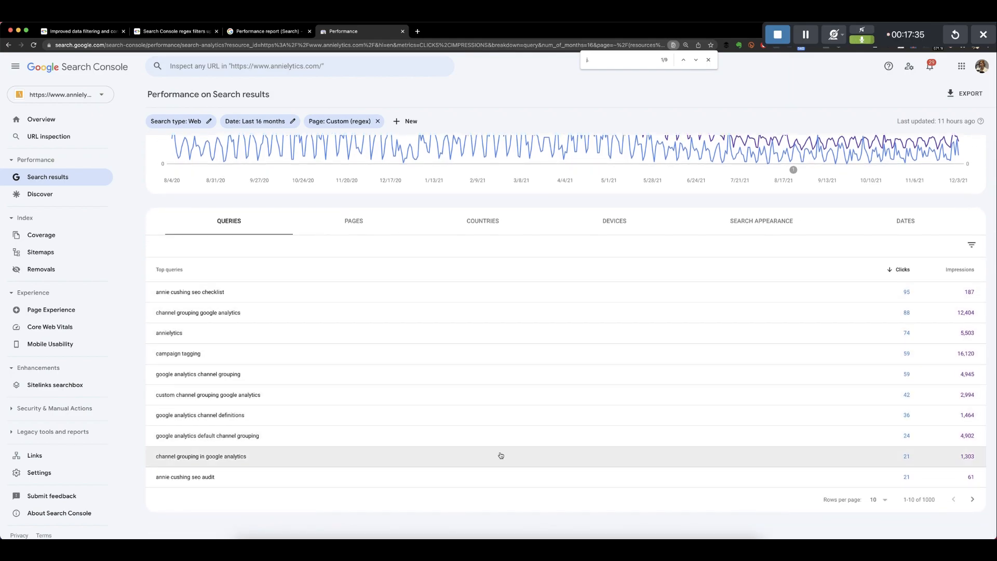
{"action": "left_click", "coordinate": [886, 499]}
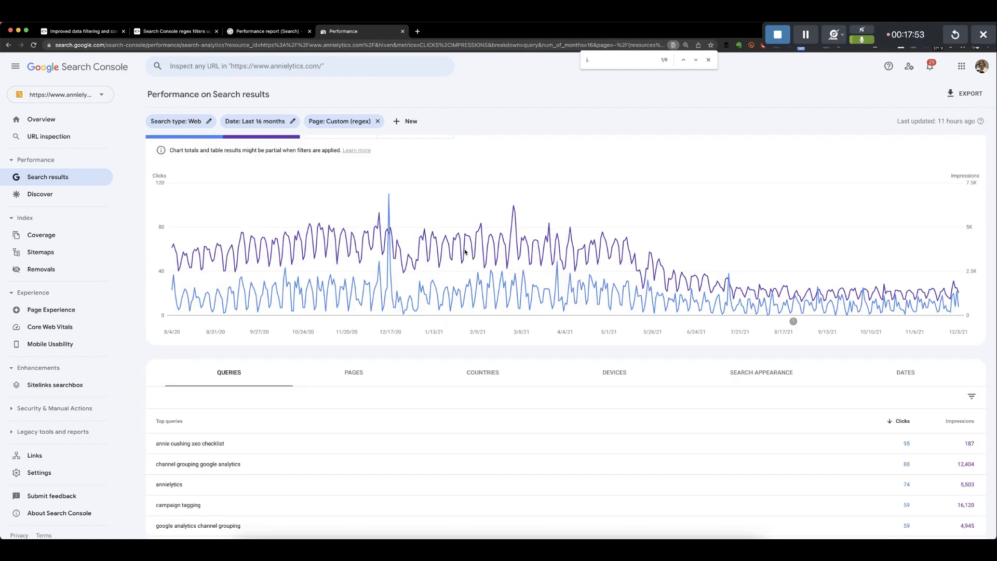
{"action": "scroll", "coordinate": [465, 252], "scroll_direction": "down", "scroll_amount": 3}
{"action": "scroll", "coordinate": [465, 252], "scroll_direction": "down", "scroll_amount": 5}
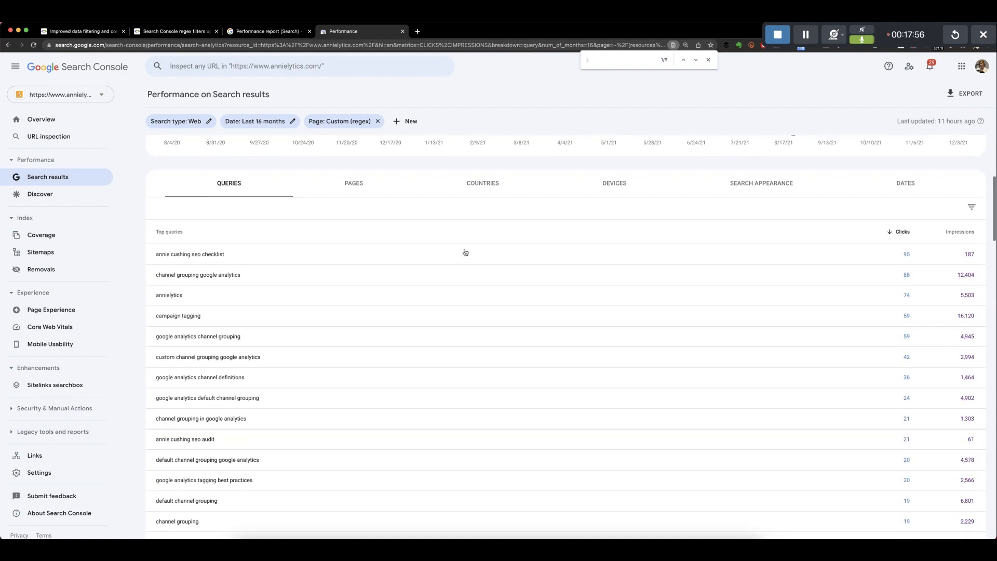
{"action": "scroll", "coordinate": [466, 253], "scroll_direction": "down", "scroll_amount": 3}
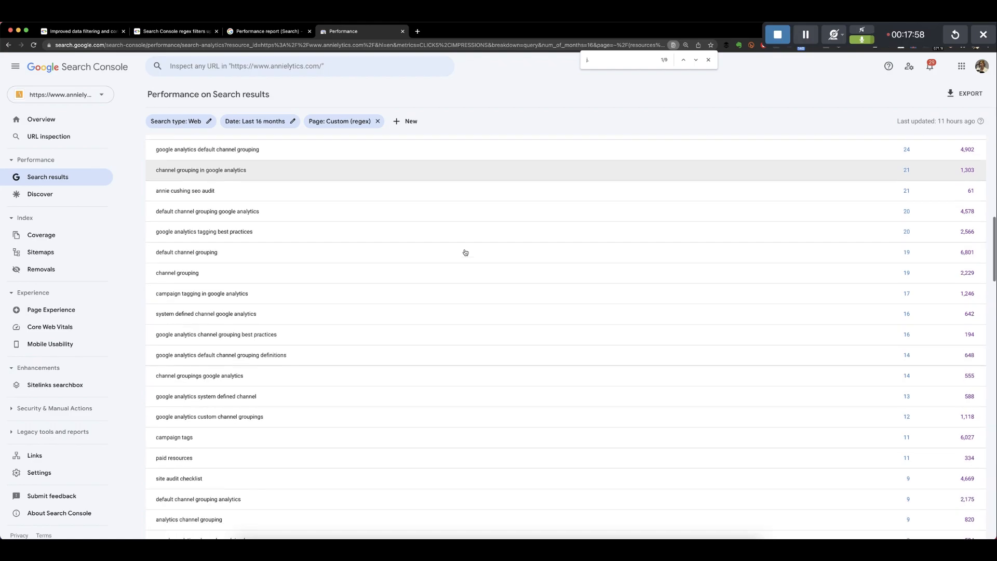
{"action": "scroll", "coordinate": [466, 252], "scroll_direction": "up", "scroll_amount": 8}
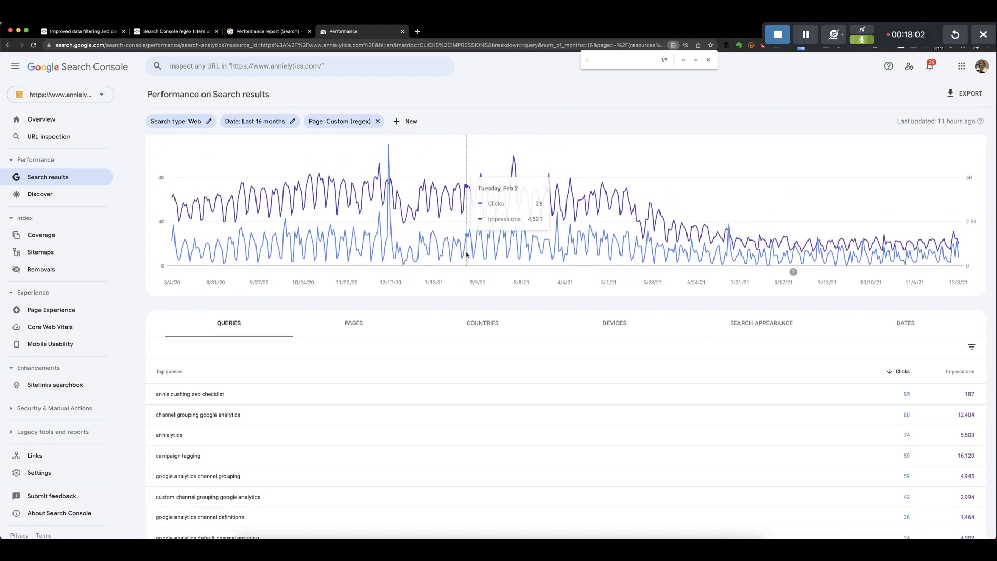
{"action": "scroll", "coordinate": [466, 254], "scroll_direction": "up", "scroll_amount": 2}
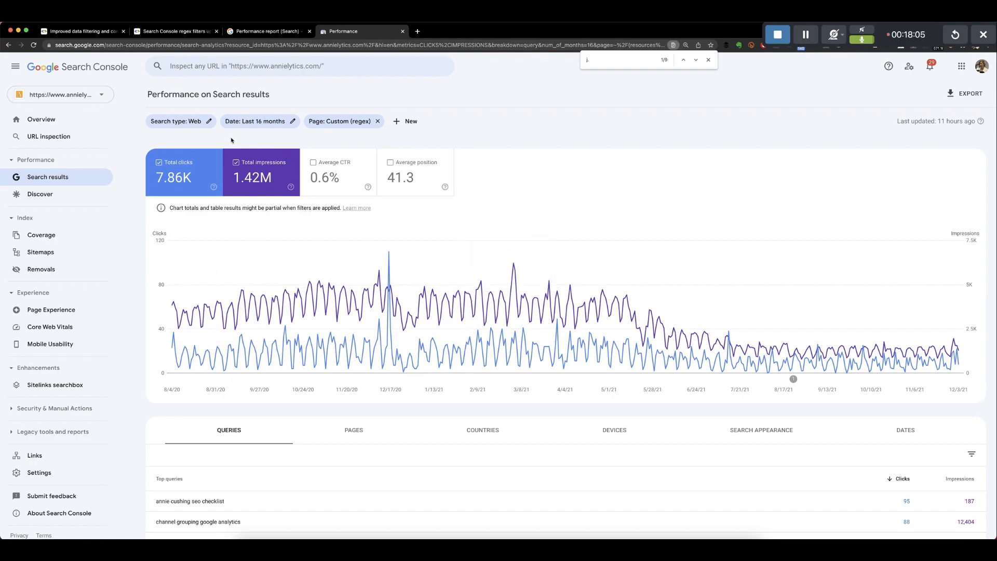
Change the date range to compare the last 3 months year over year and apply it
{"action": "left_click", "coordinate": [255, 121]}
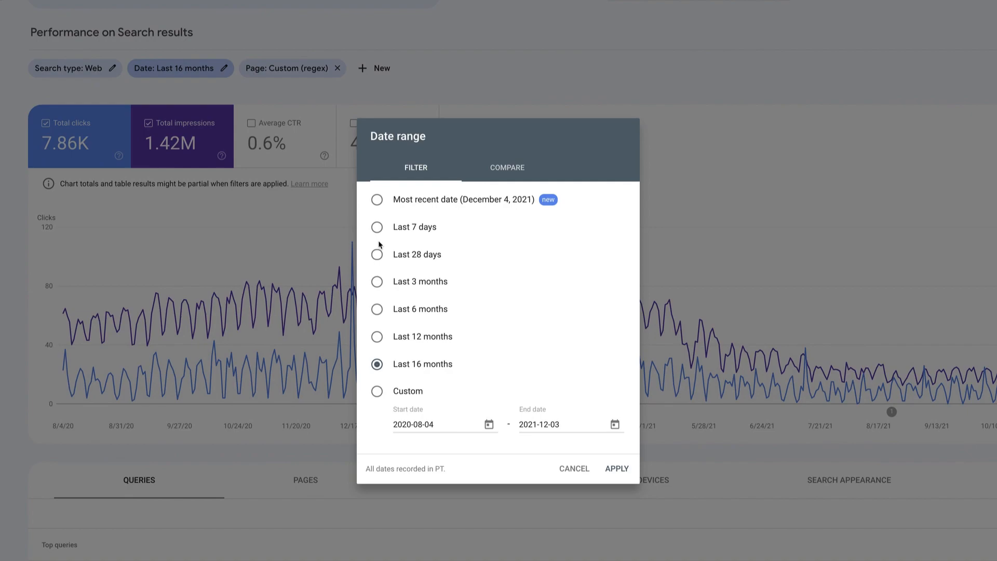
{"action": "left_click", "coordinate": [378, 283]}
{"action": "left_click", "coordinate": [523, 175]}
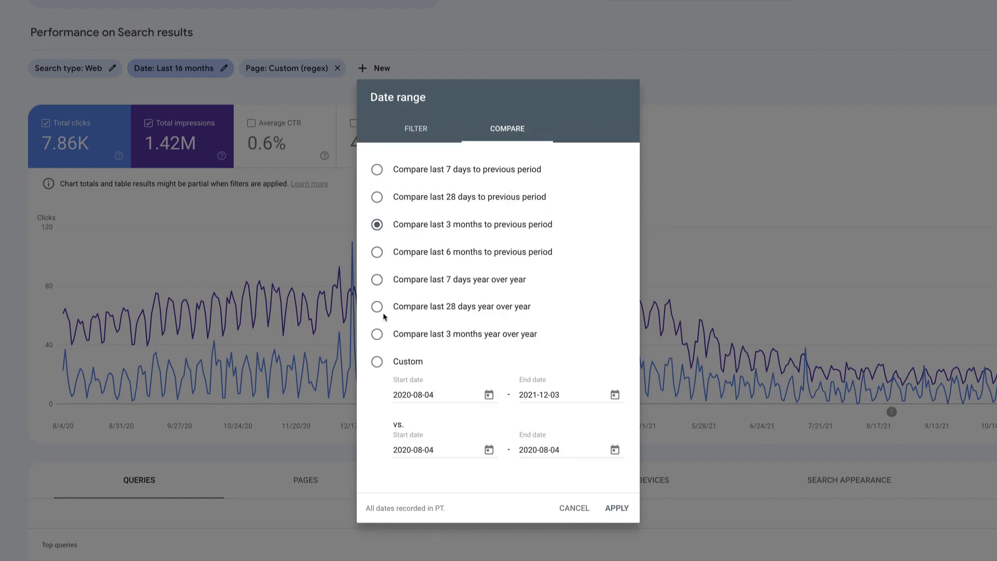
{"action": "left_click", "coordinate": [377, 335]}
{"action": "left_click", "coordinate": [616, 508]}
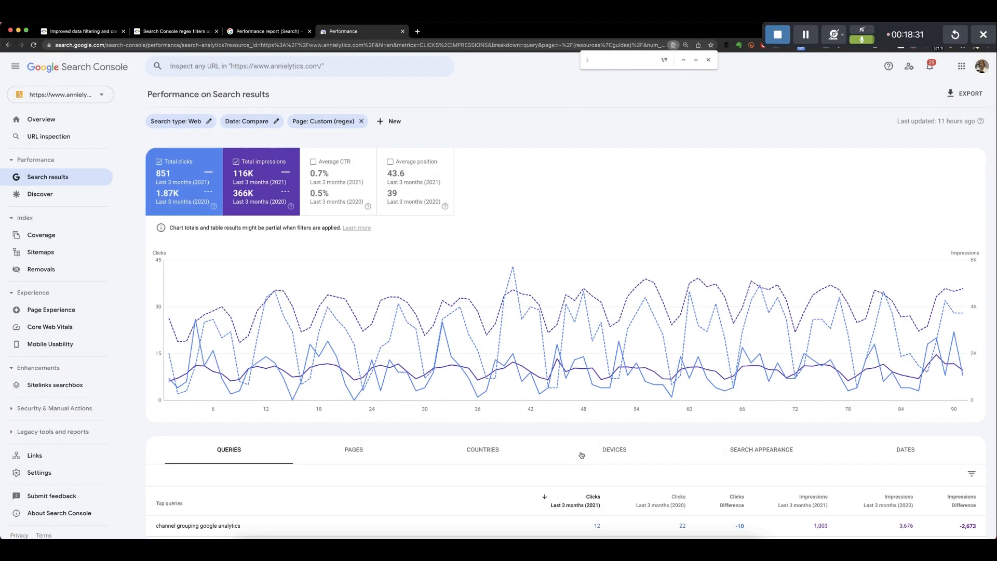
Examine the year-over-year totals, chart and click and impression differences per query
{"action": "scroll", "coordinate": [580, 456], "scroll_direction": "down", "scroll_amount": 5}
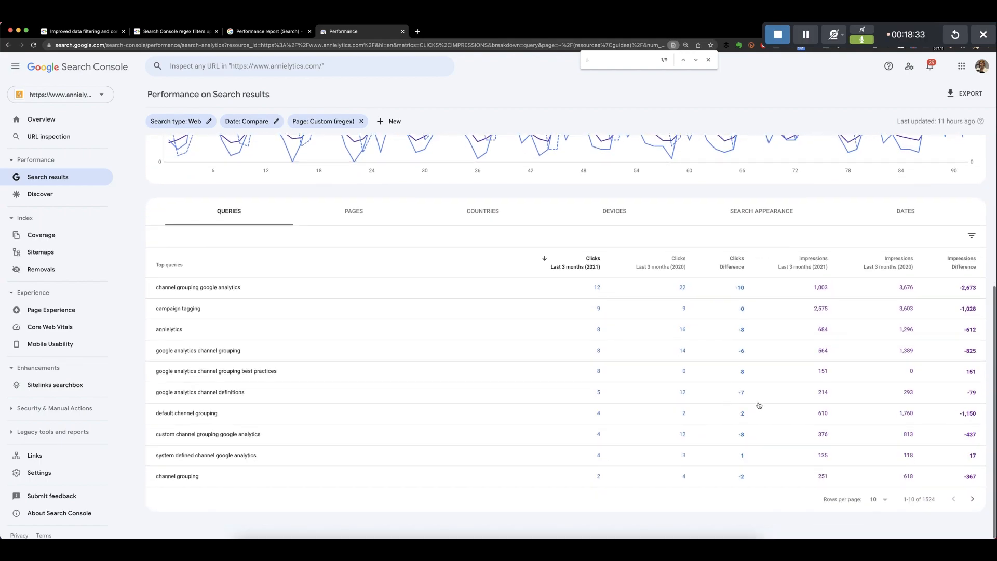
{"action": "scroll", "coordinate": [944, 270], "scroll_direction": "down", "scroll_amount": 3}
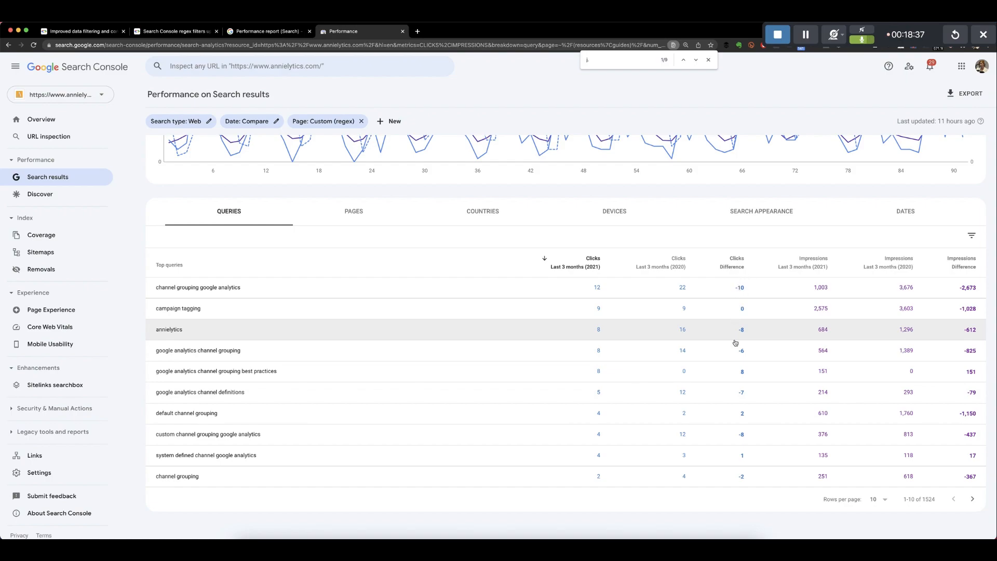
{"action": "scroll", "coordinate": [735, 343], "scroll_direction": "up", "scroll_amount": 5}
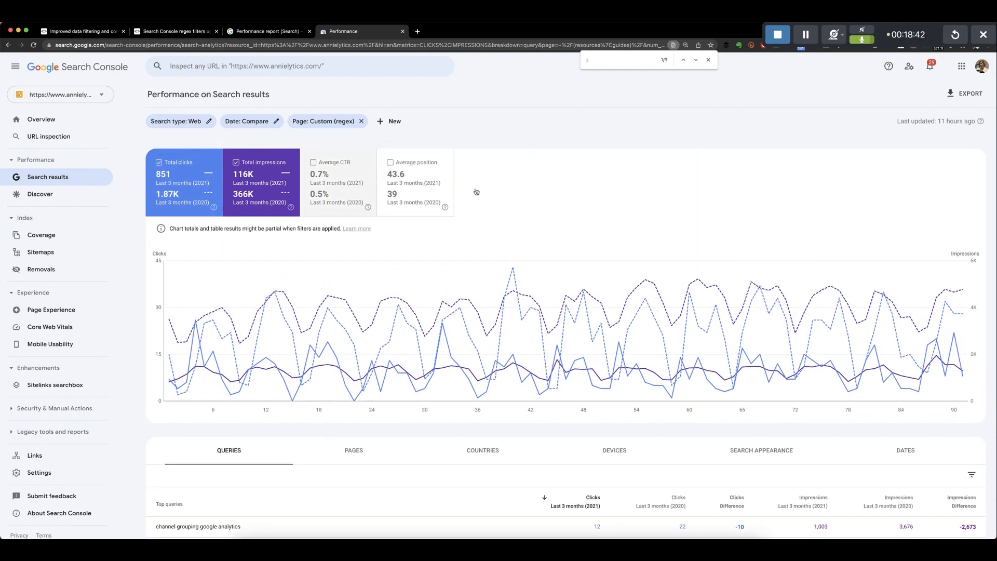
{"action": "scroll", "coordinate": [483, 213], "scroll_direction": "down", "scroll_amount": 5}
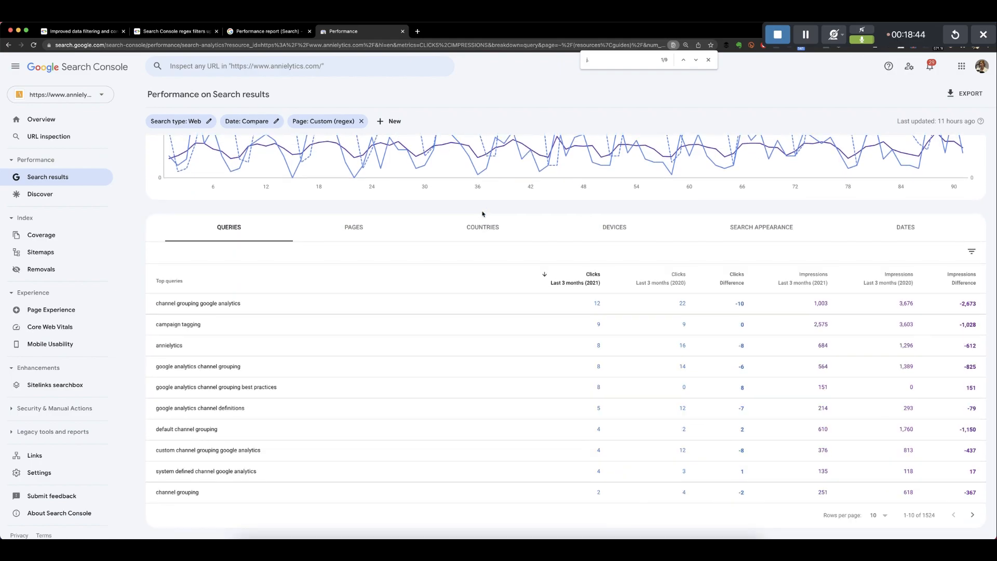
{"action": "scroll", "coordinate": [481, 214], "scroll_direction": "up", "scroll_amount": 5}
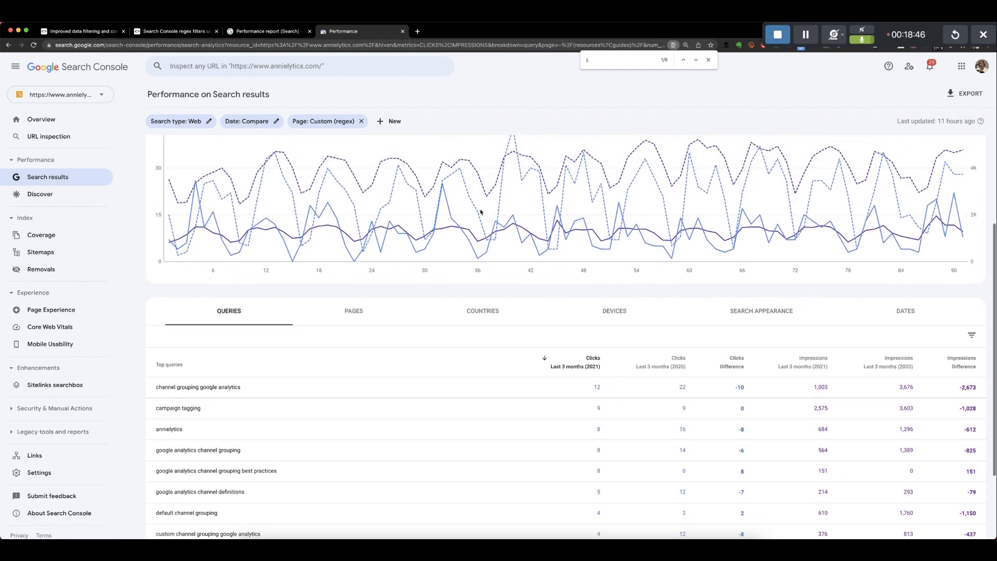
{"action": "scroll", "coordinate": [866, 320], "scroll_direction": "down", "scroll_amount": 5}
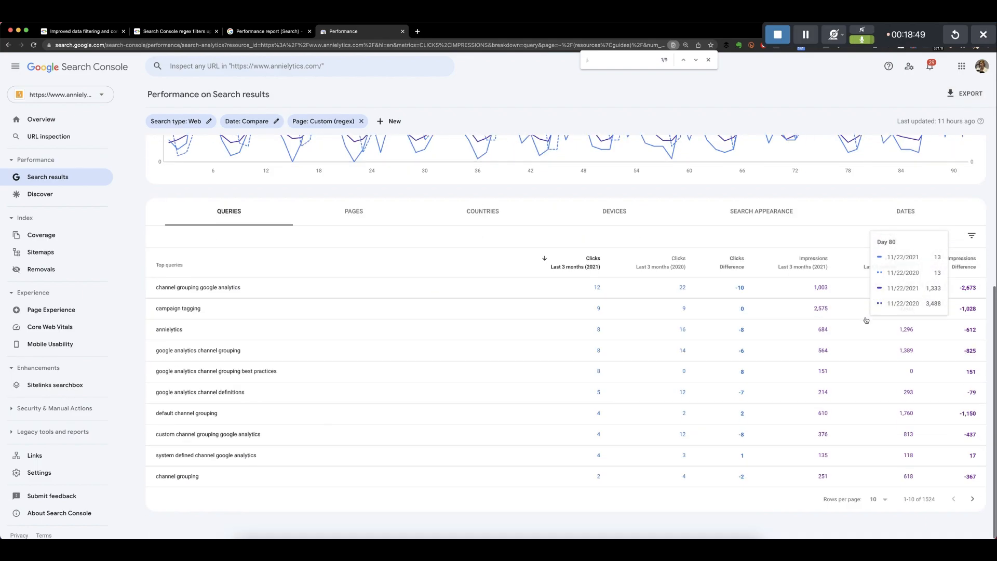
Show more rows per page in the comparison table and inspect a day's values on the chart
{"action": "left_click", "coordinate": [883, 499]}
{"action": "left_click", "coordinate": [880, 522]}
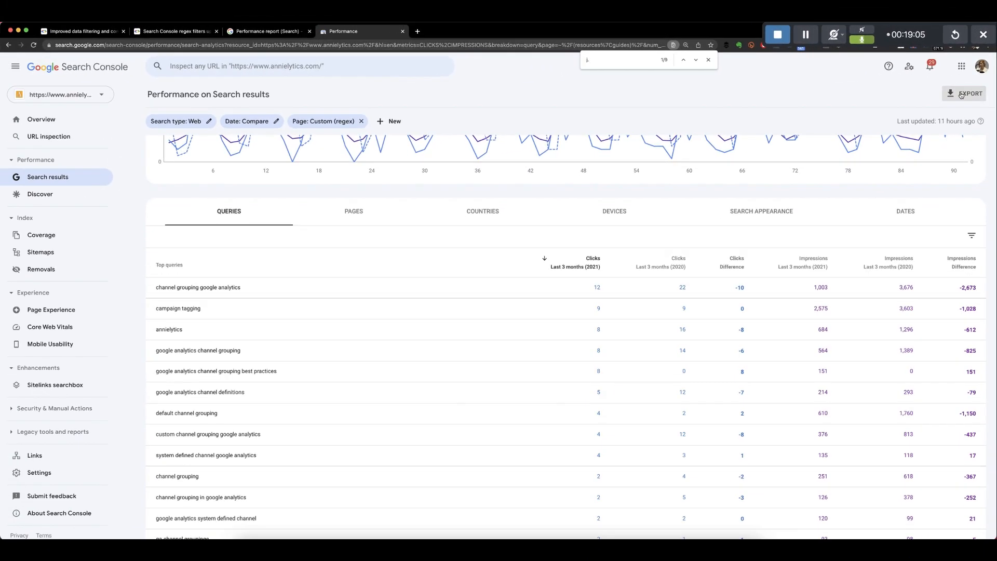
{"action": "scroll", "coordinate": [852, 212], "scroll_direction": "up", "scroll_amount": 2}
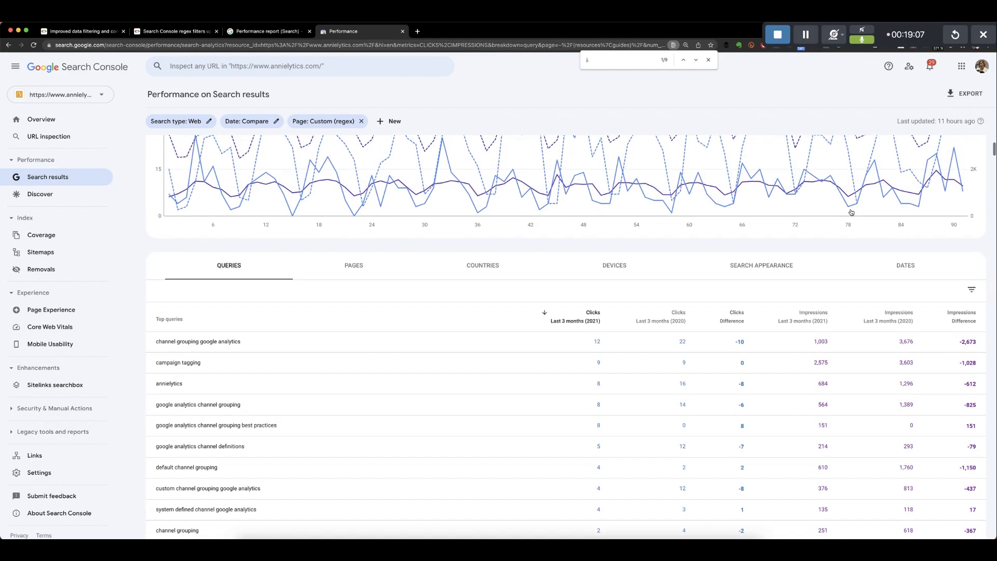
{"action": "scroll", "coordinate": [852, 212], "scroll_direction": "up", "scroll_amount": 2}
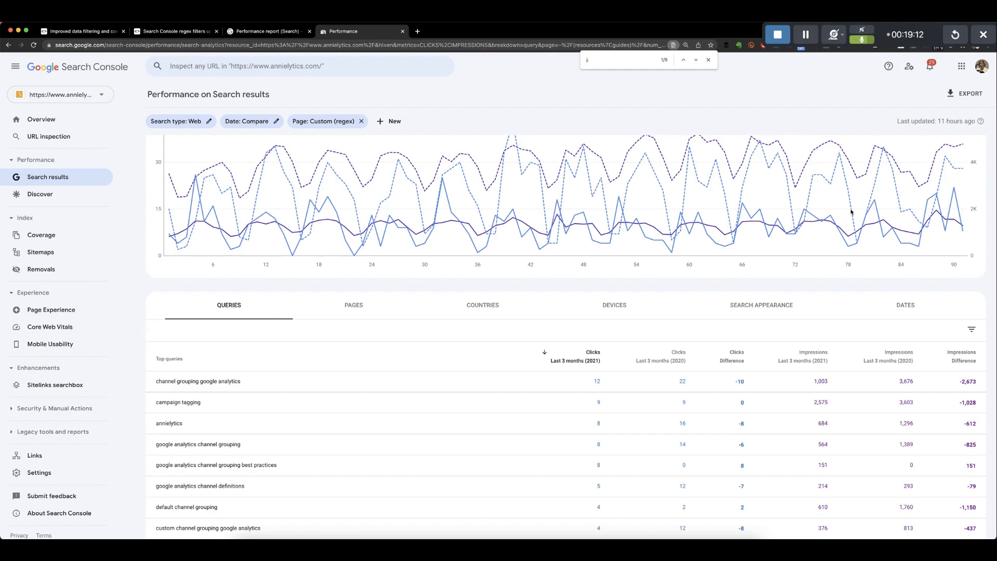
{"action": "mouse_move", "coordinate": [905, 244]}
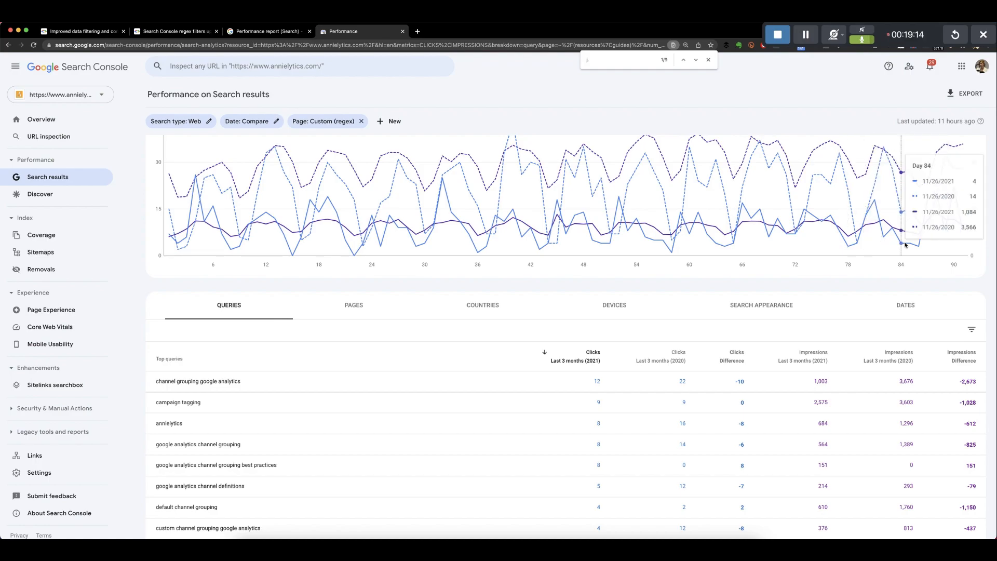